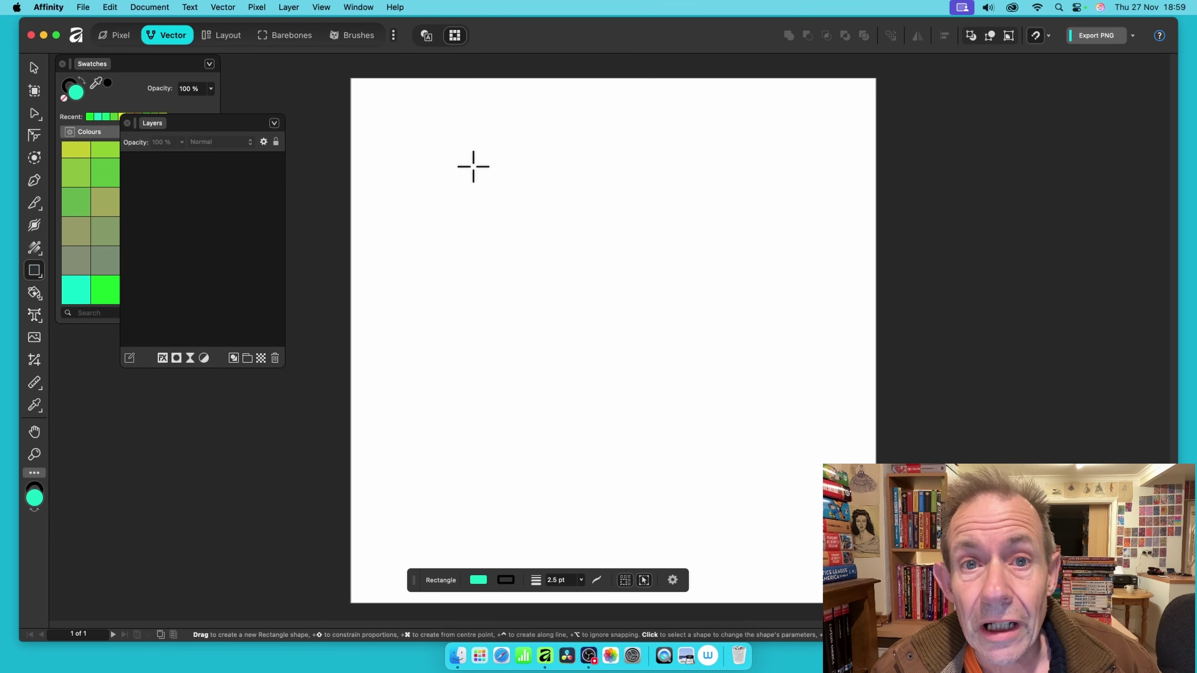
Draw a turquoise rectangle and a straight vertical Pen line extending past its upper and lower edges, centred on the rectangle
drag(472, 165, 809, 393)
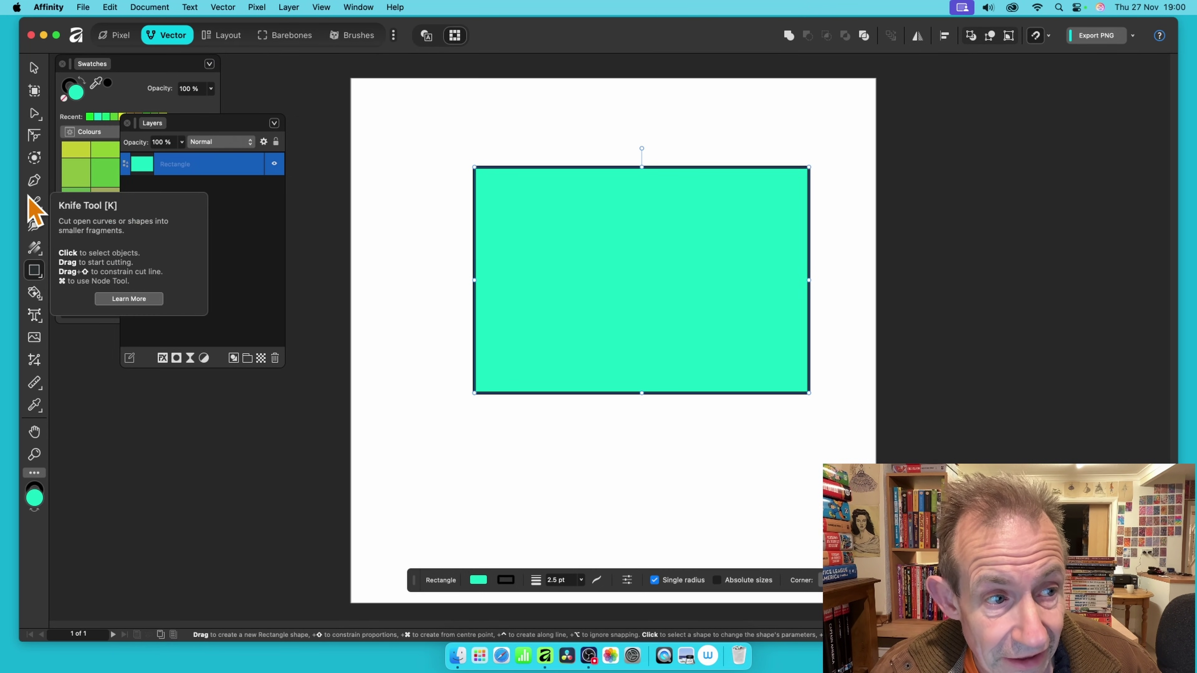
click(34, 181)
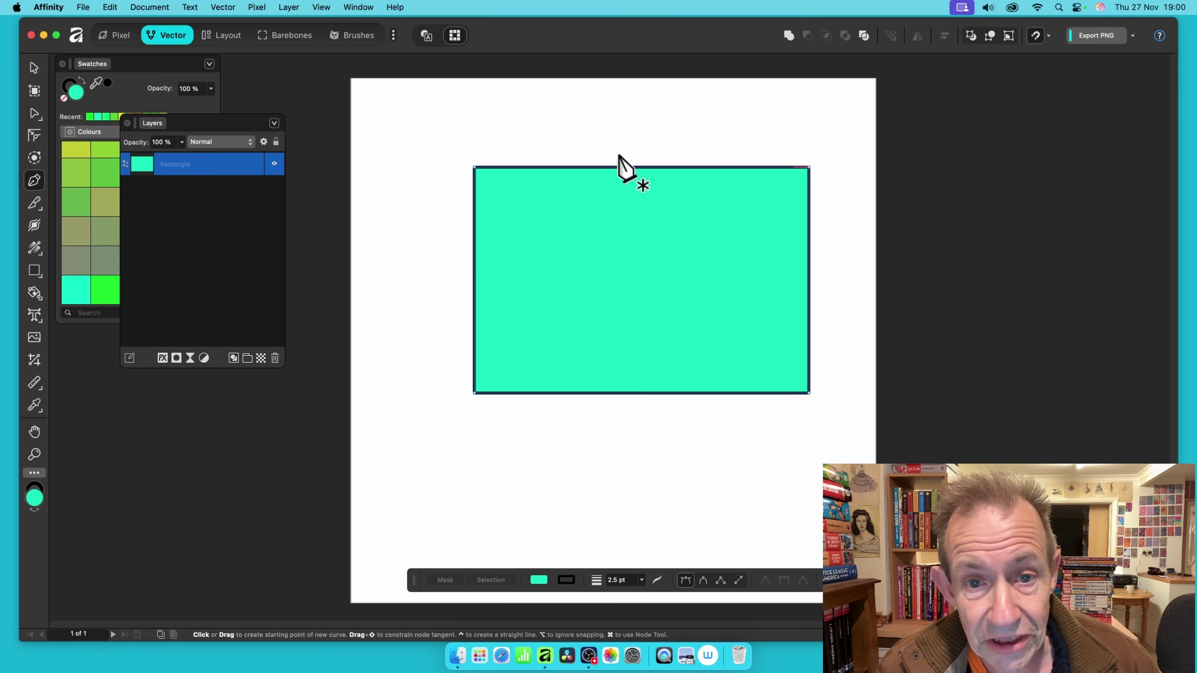
click(624, 124)
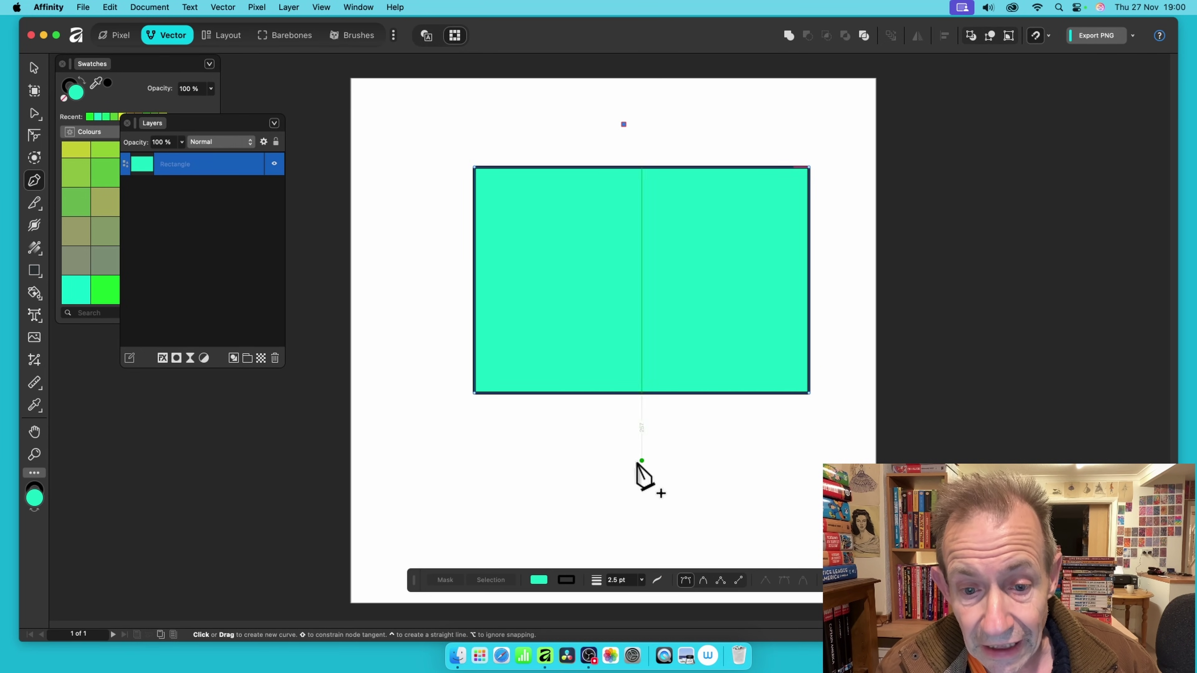
click(635, 435)
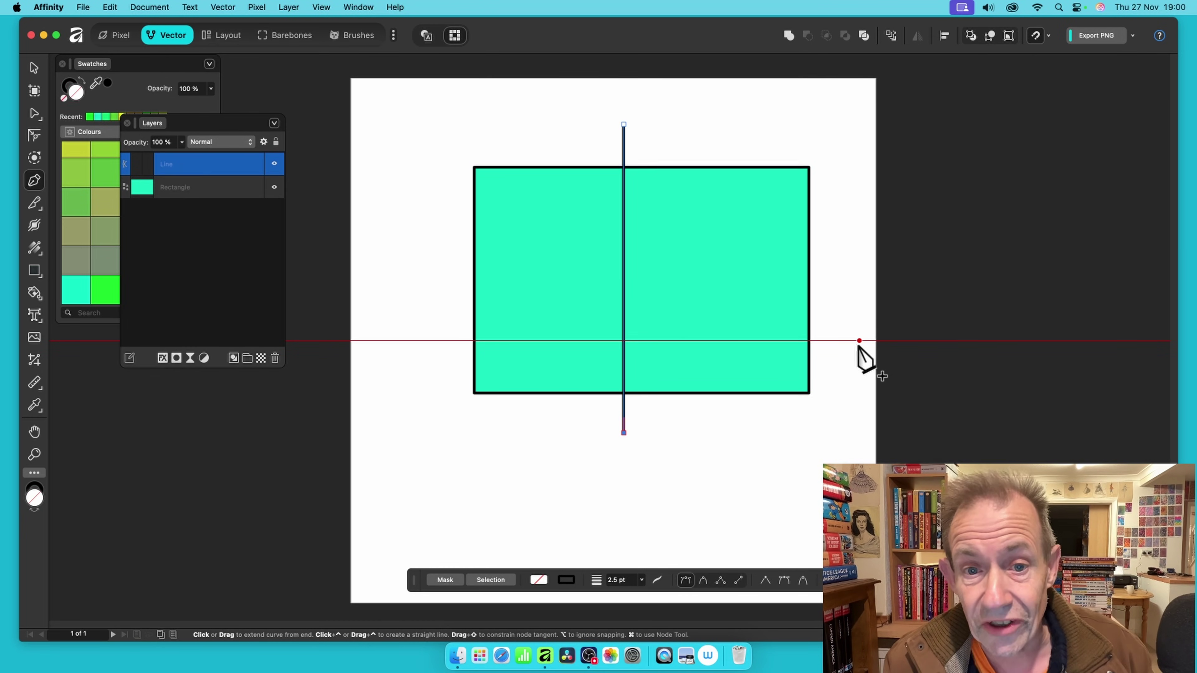
click(34, 68)
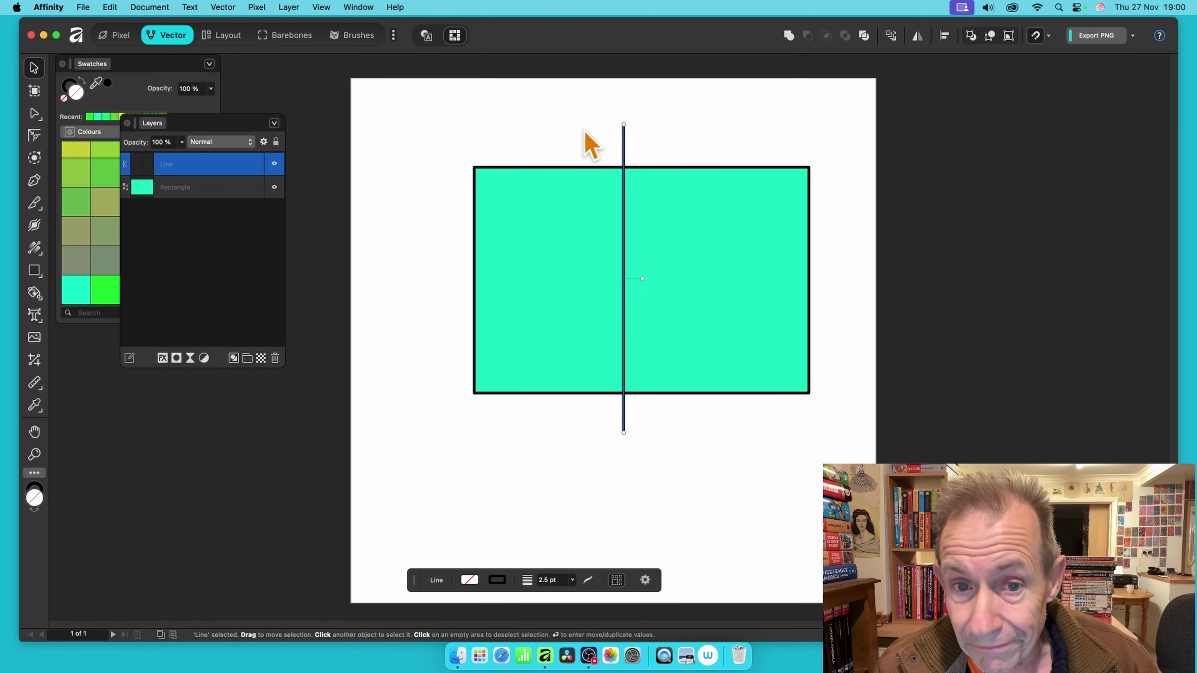
drag(625, 149, 643, 145)
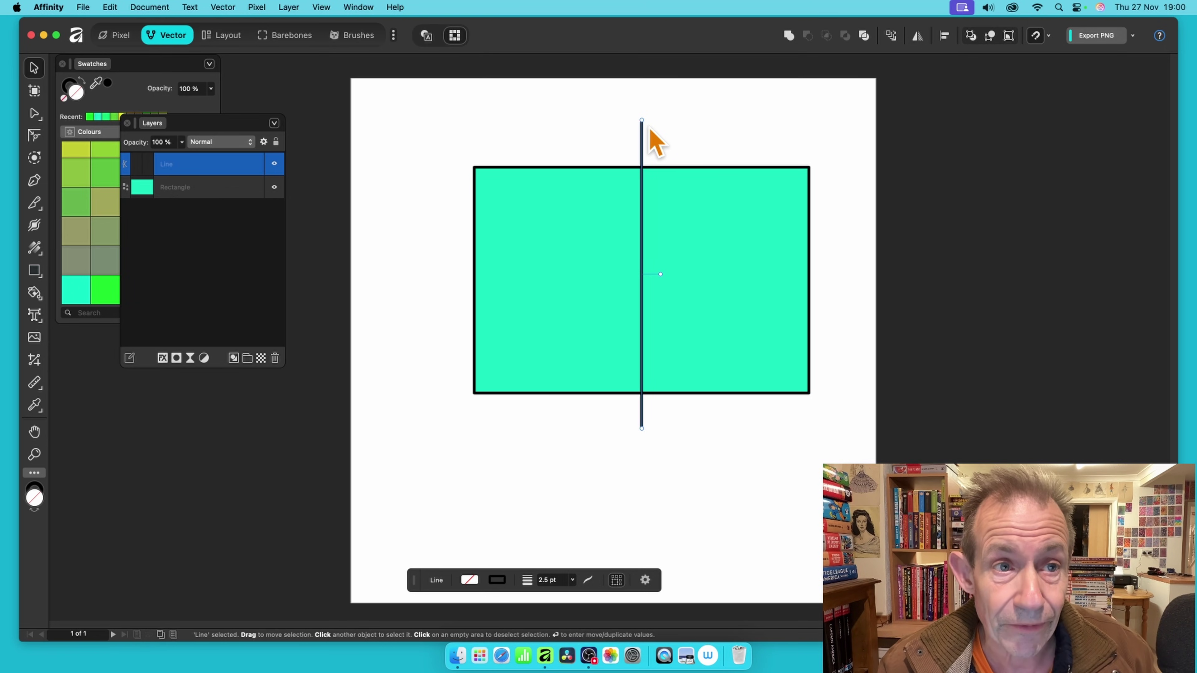
Review the snapping settings, including the page and object snapping options
click(319, 6)
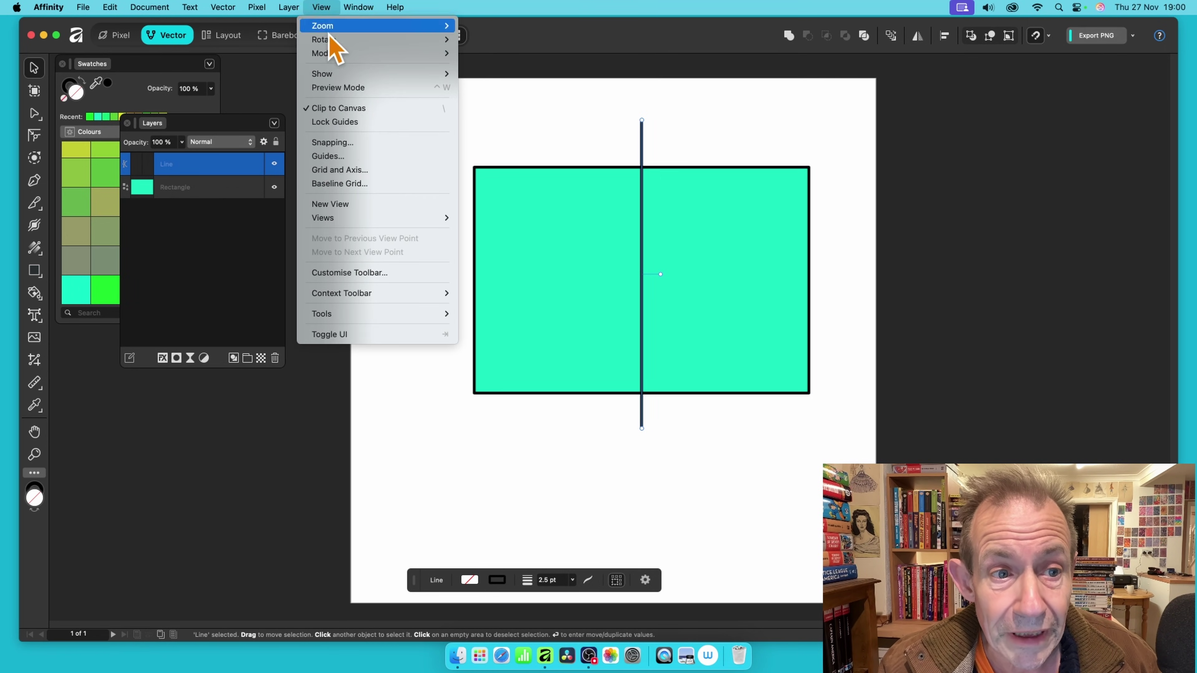
click(372, 158)
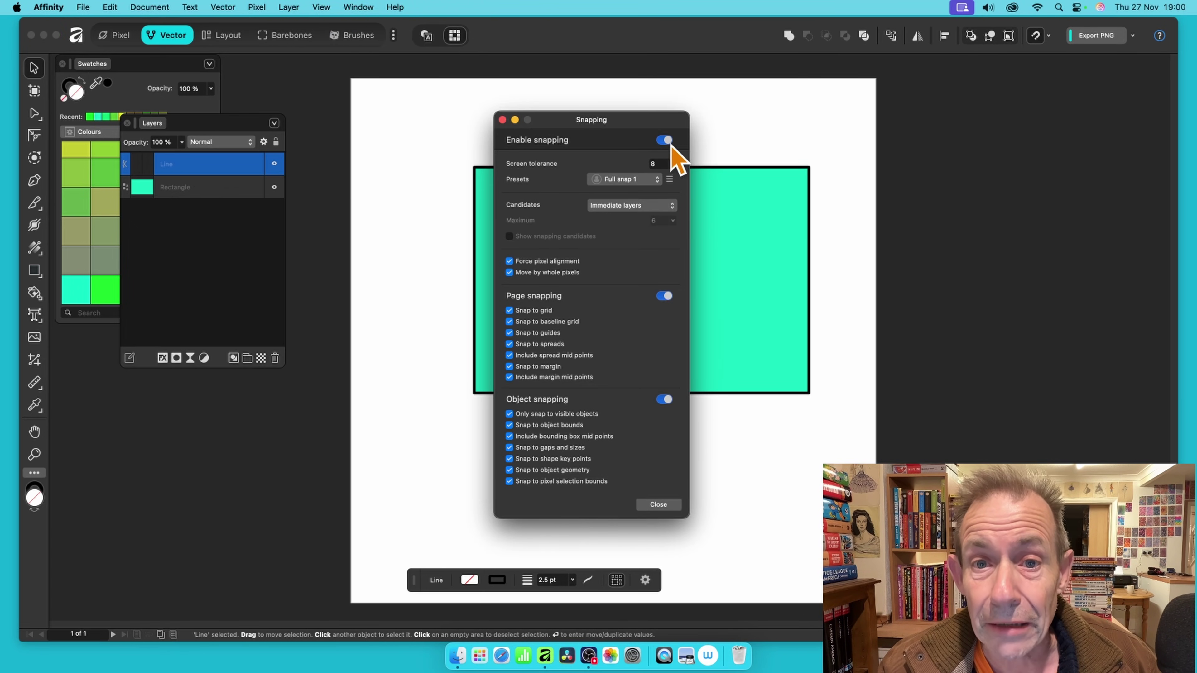
click(503, 119)
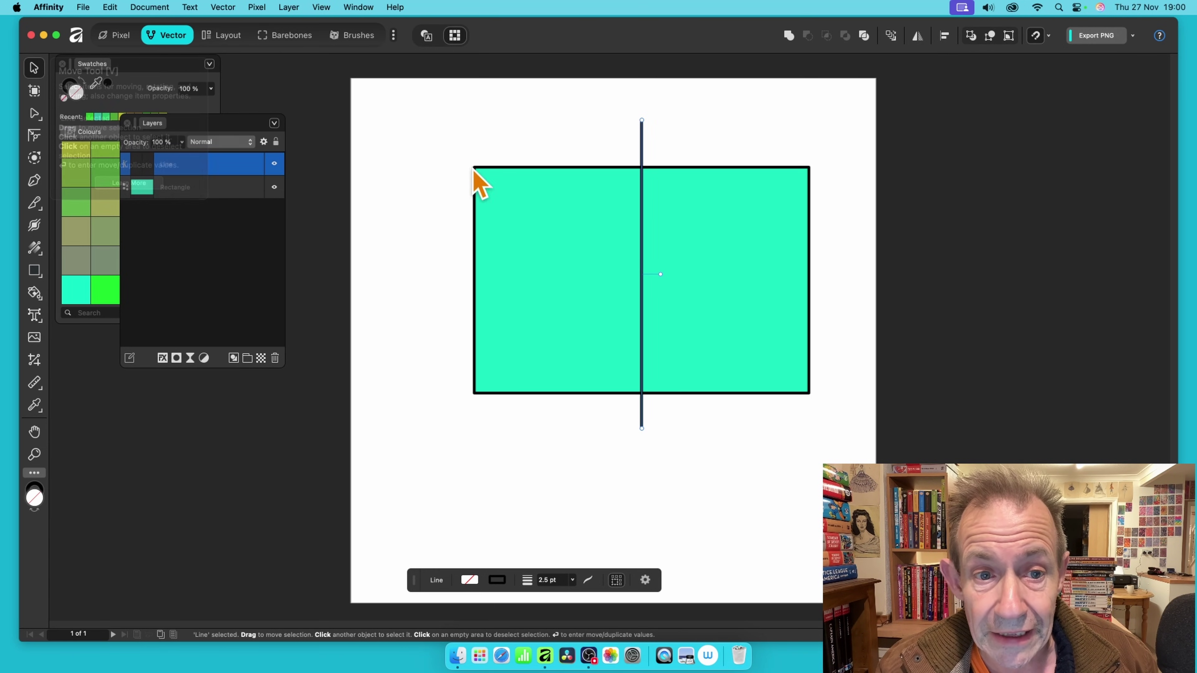
Select the rectangle and the vertical line together and apply the Divide operation to split the rectangle along the line
drag(430, 91, 874, 468)
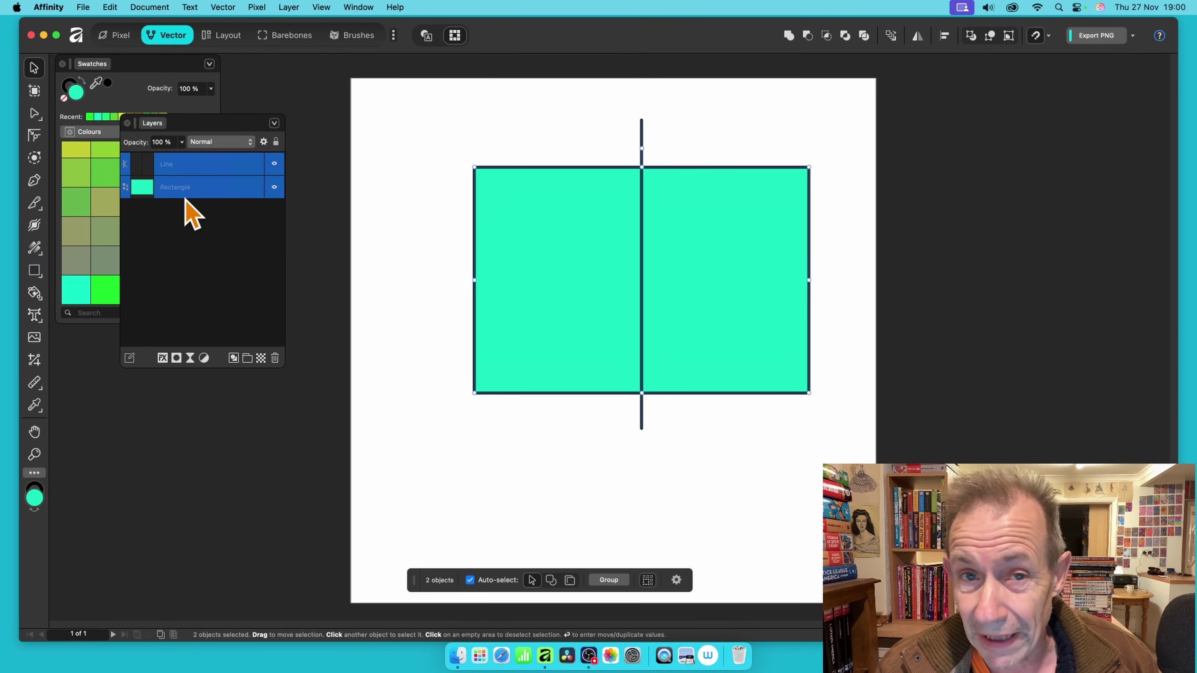
click(352, 7)
mouse_move(422, 203)
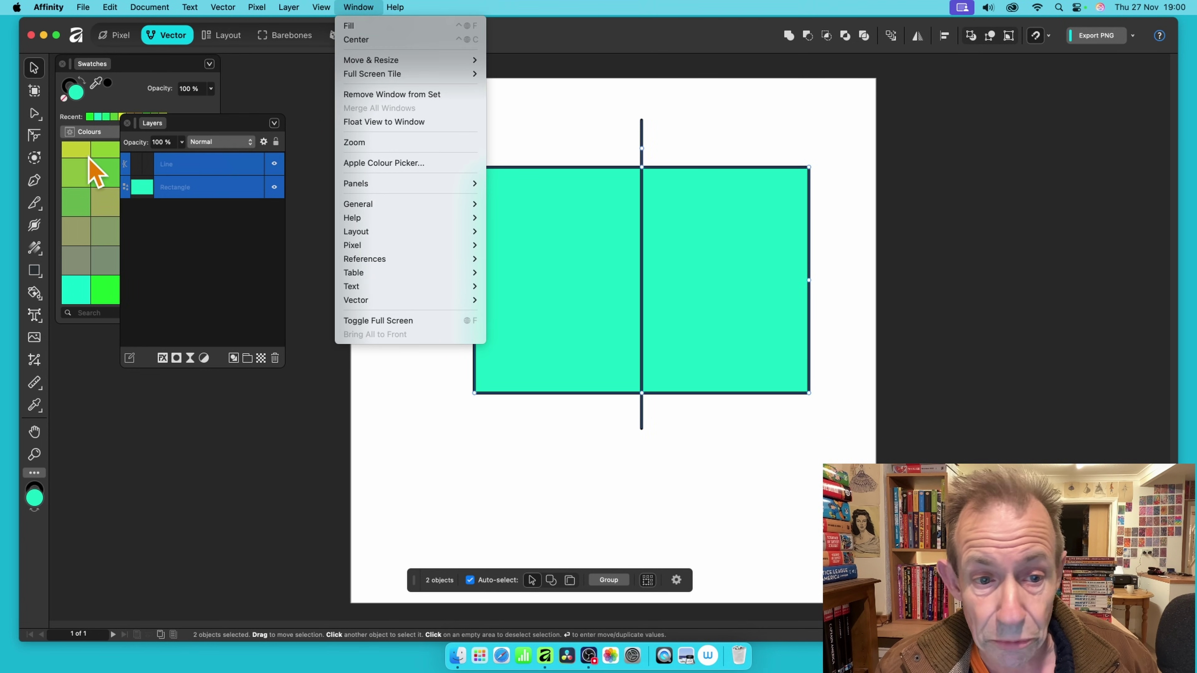
click(716, 44)
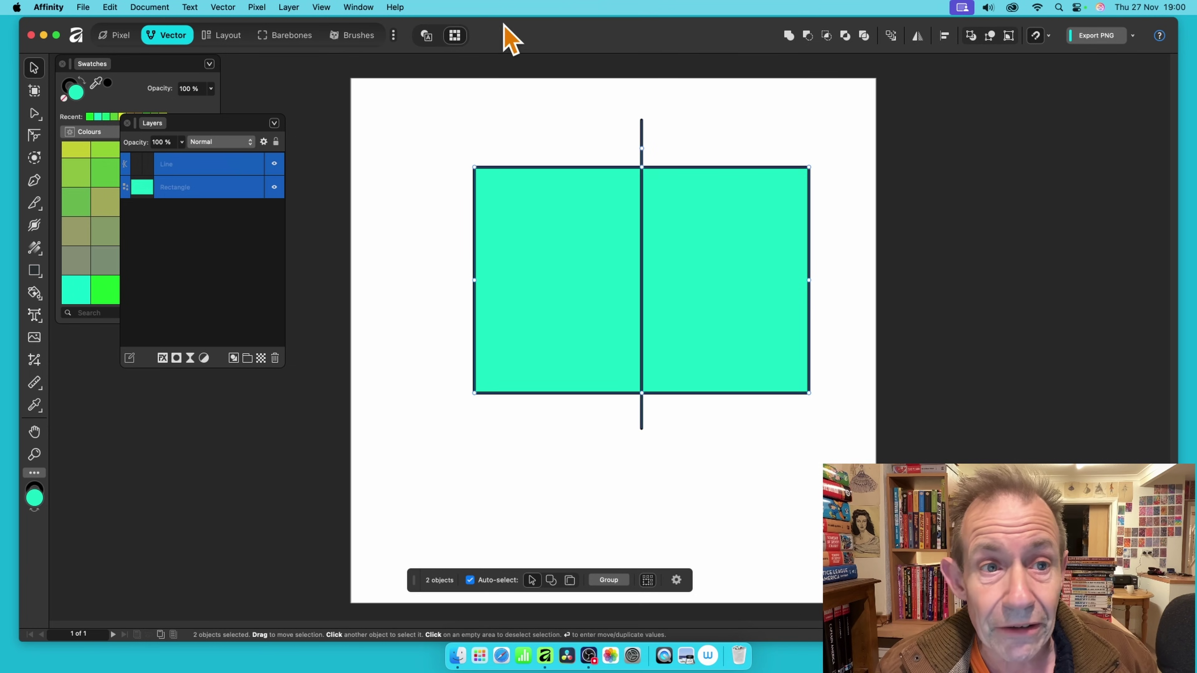
click(865, 37)
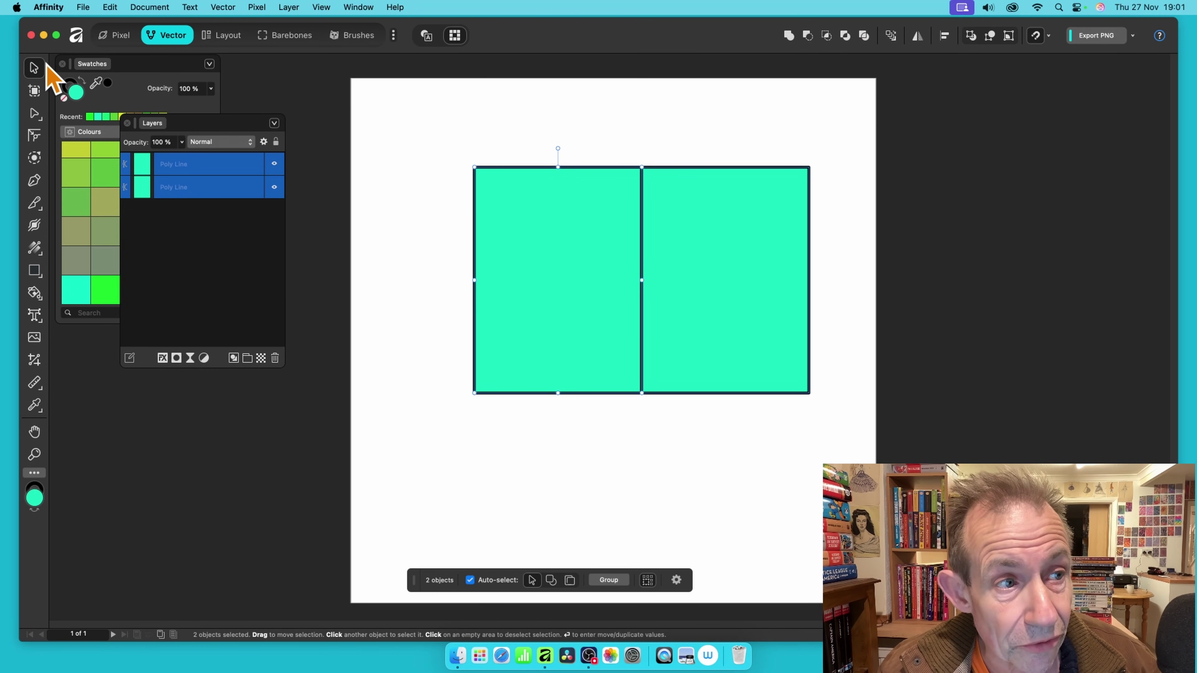
Fill the left half of the divided rectangle with the yellow-green swatch
click(556, 247)
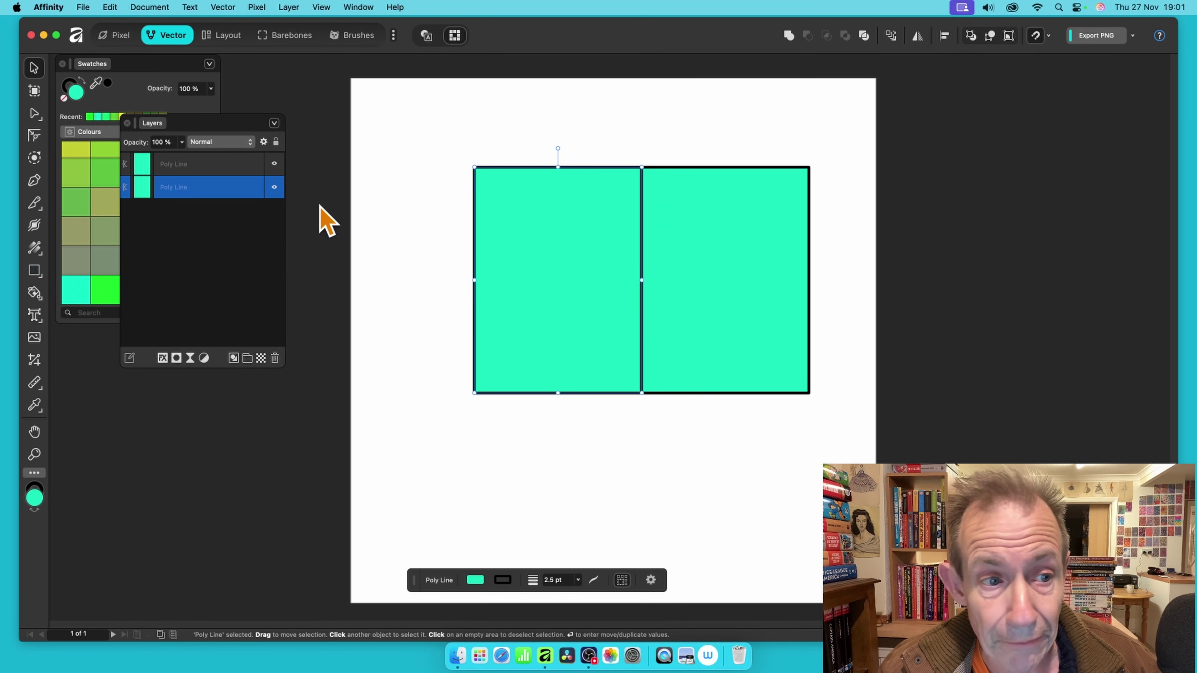
click(80, 181)
click(75, 174)
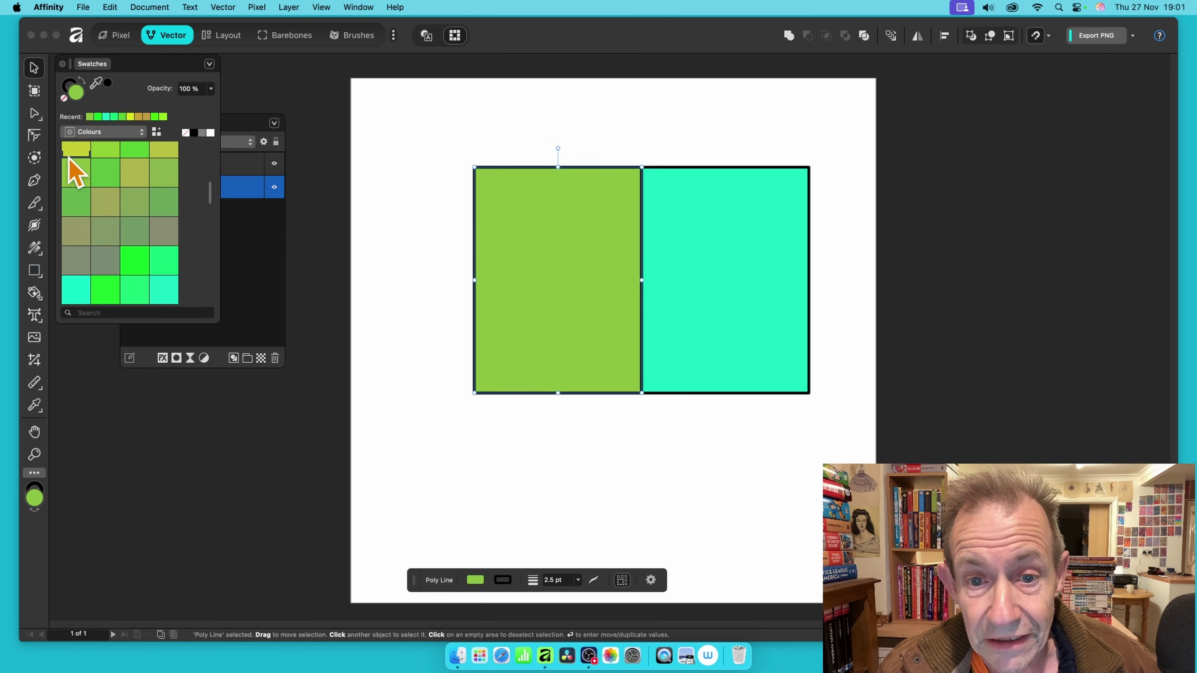
click(73, 153)
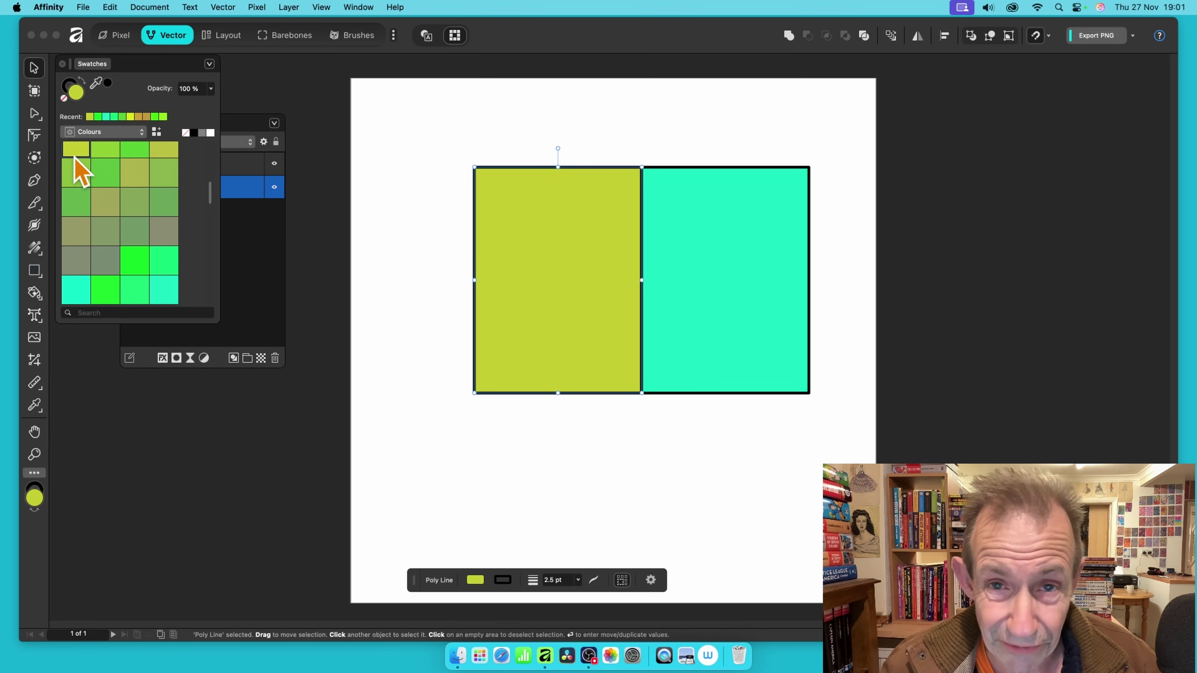
Delete both rectangle halves and draw a large yellow-green circle on the empty page
drag(443, 106, 886, 436)
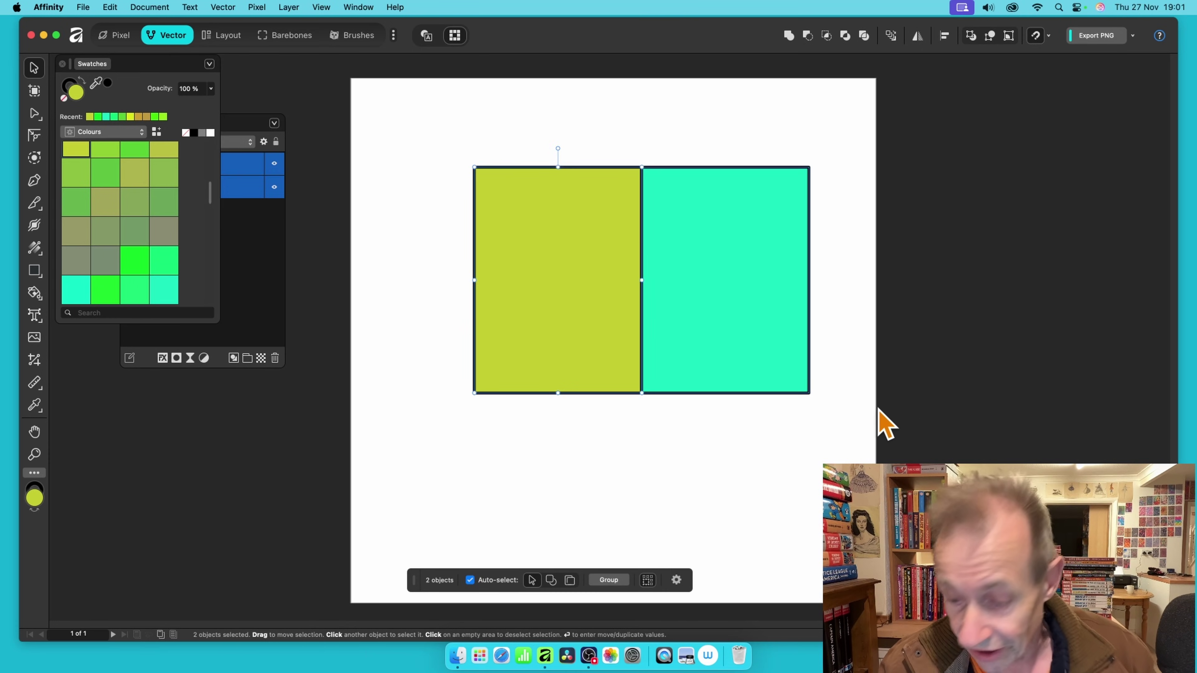
key(Delete)
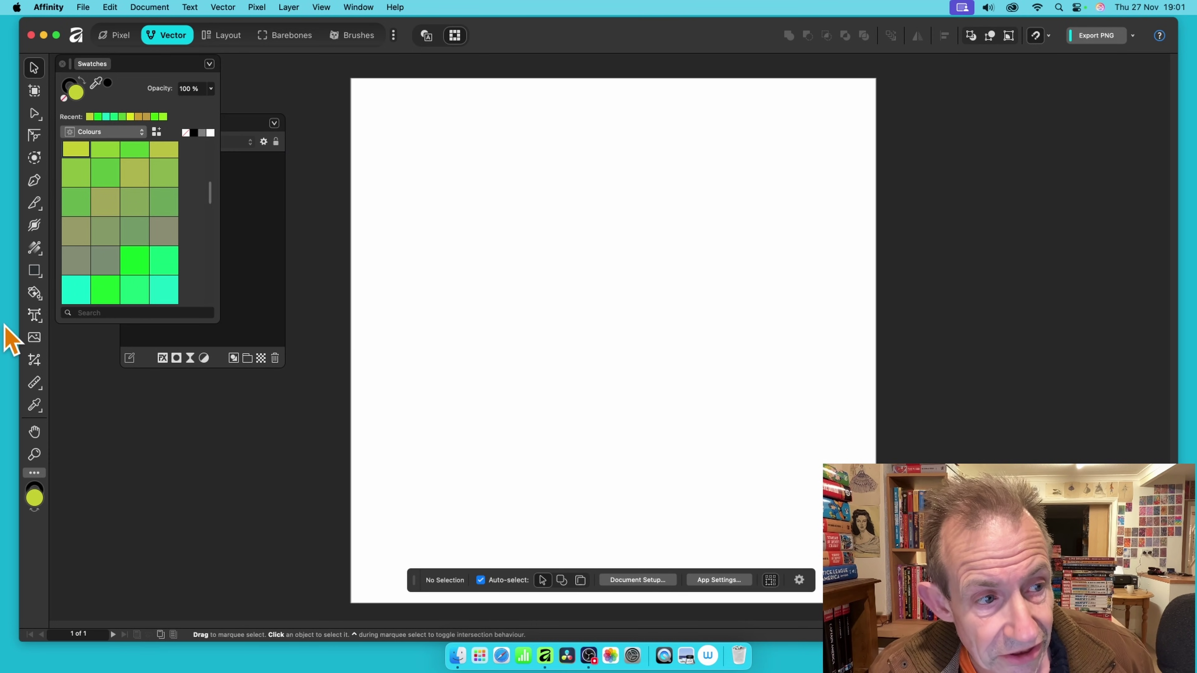
mouse_move(35, 273)
mouse_down()
mouse_move(54, 296)
mouse_move(53, 285)
mouse_up()
drag(460, 482, 787, 154)
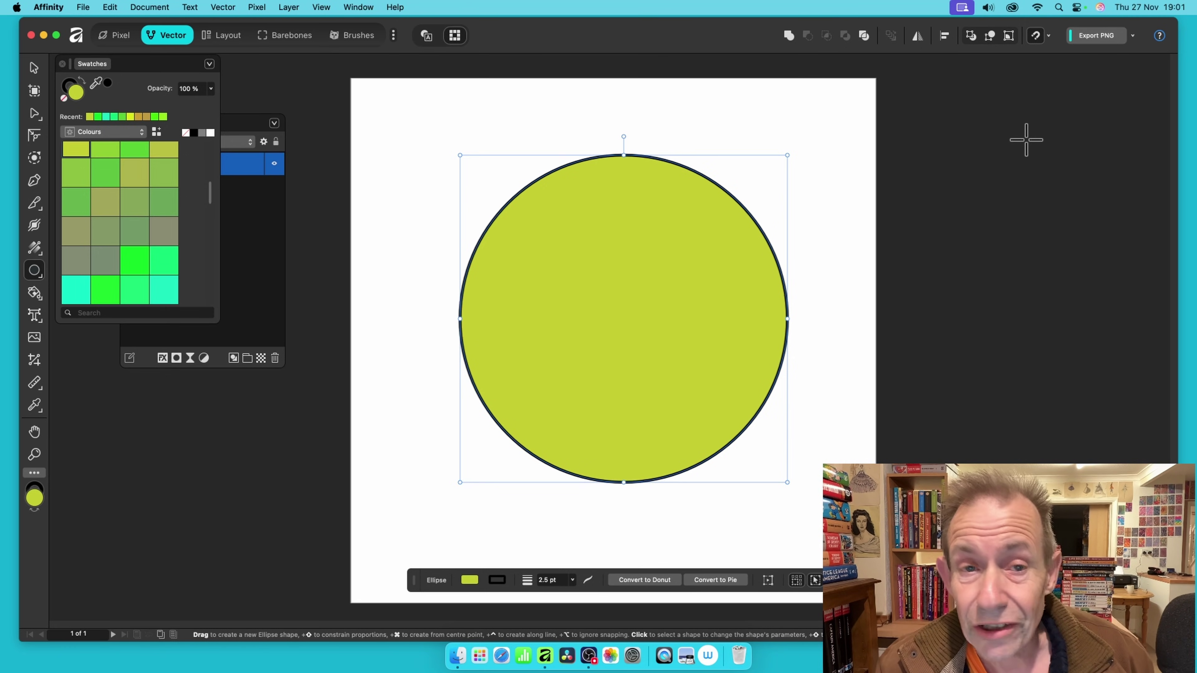
Draw a straight diagonal Pen line across the circle's upper-left part, and place a parallel duplicate just below it
click(34, 181)
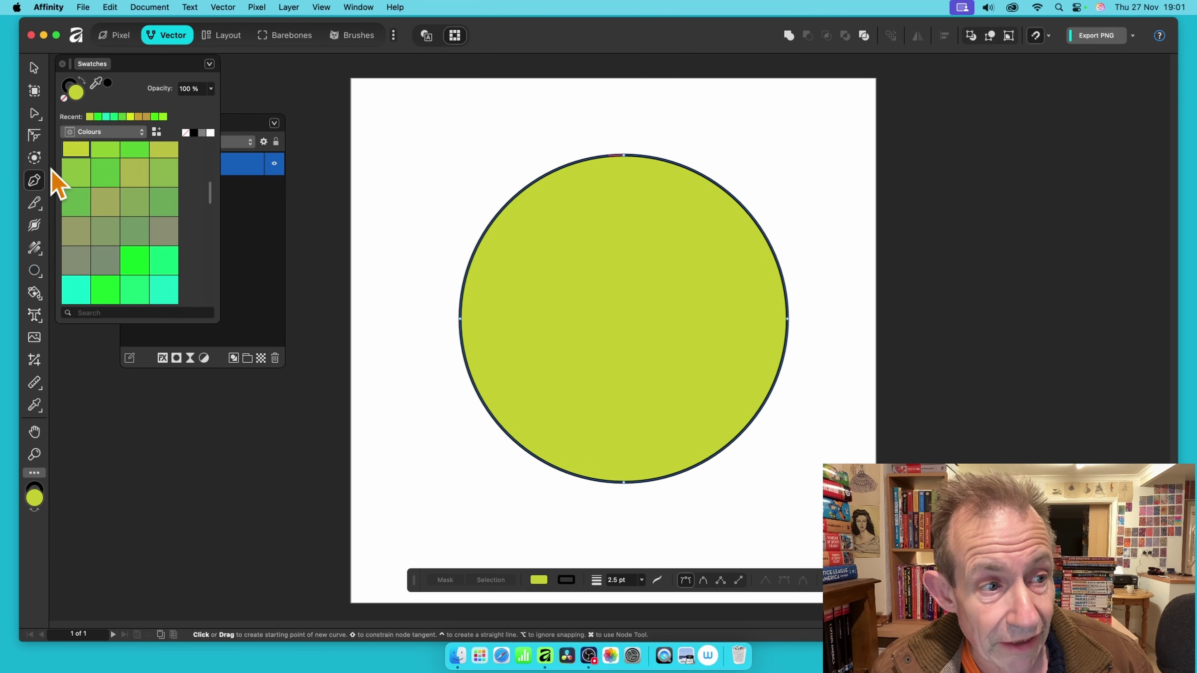
click(719, 133)
click(425, 340)
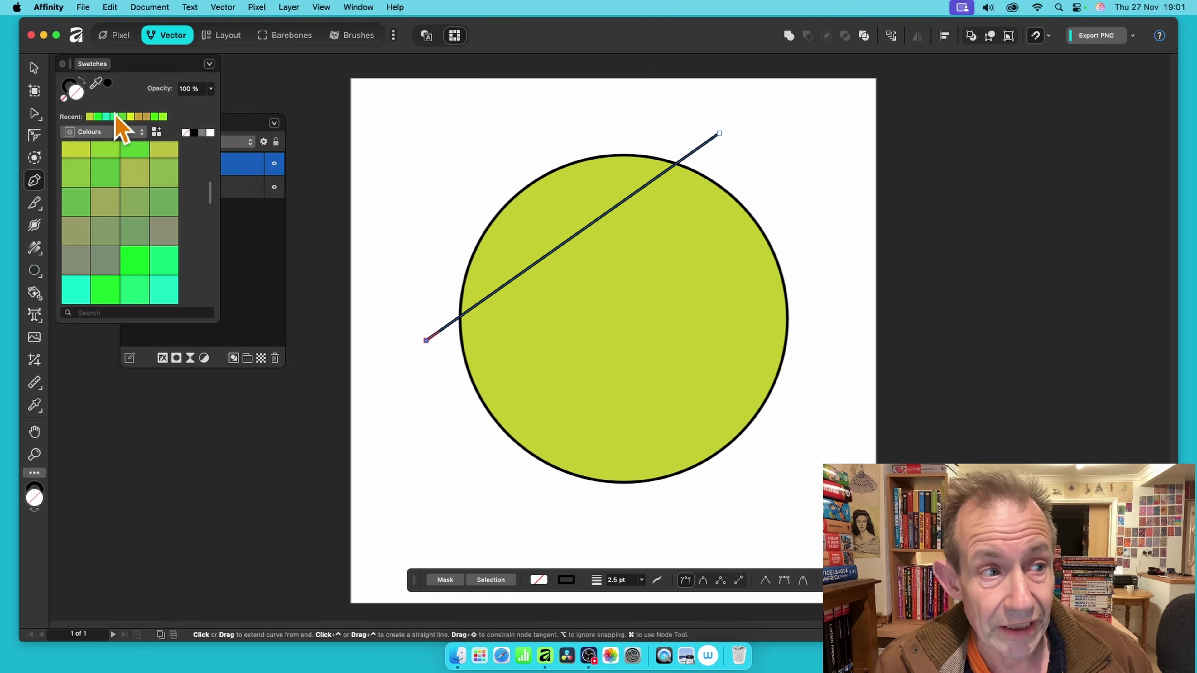
click(33, 67)
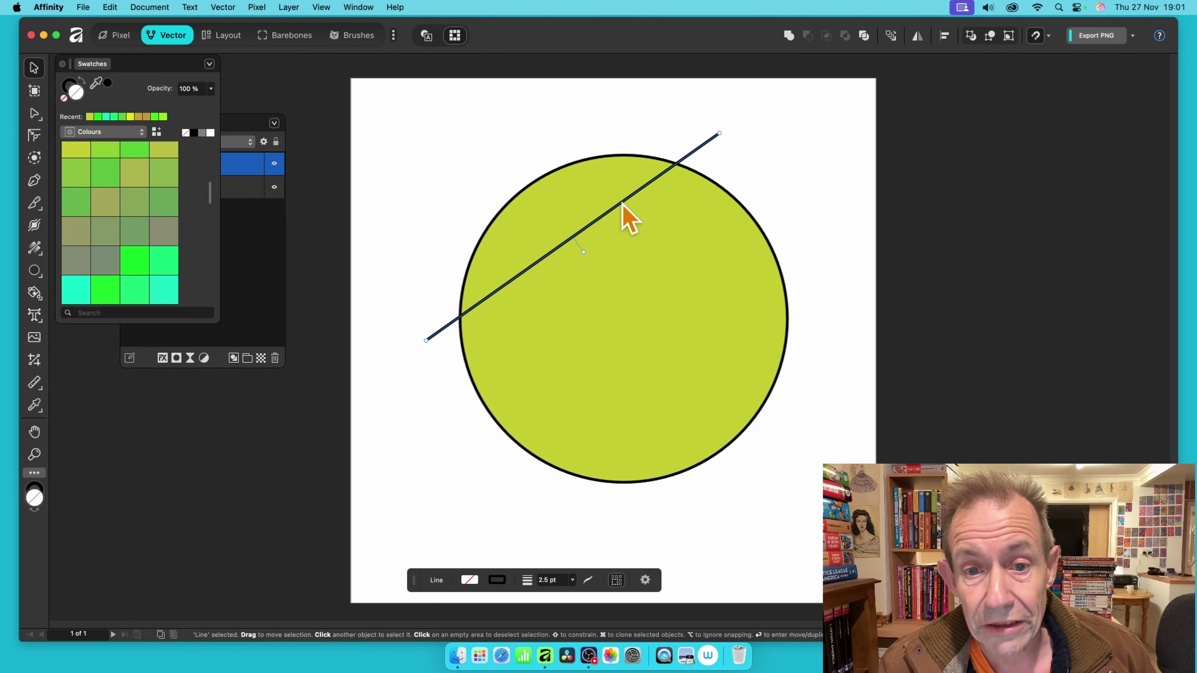
drag(622, 204, 642, 237)
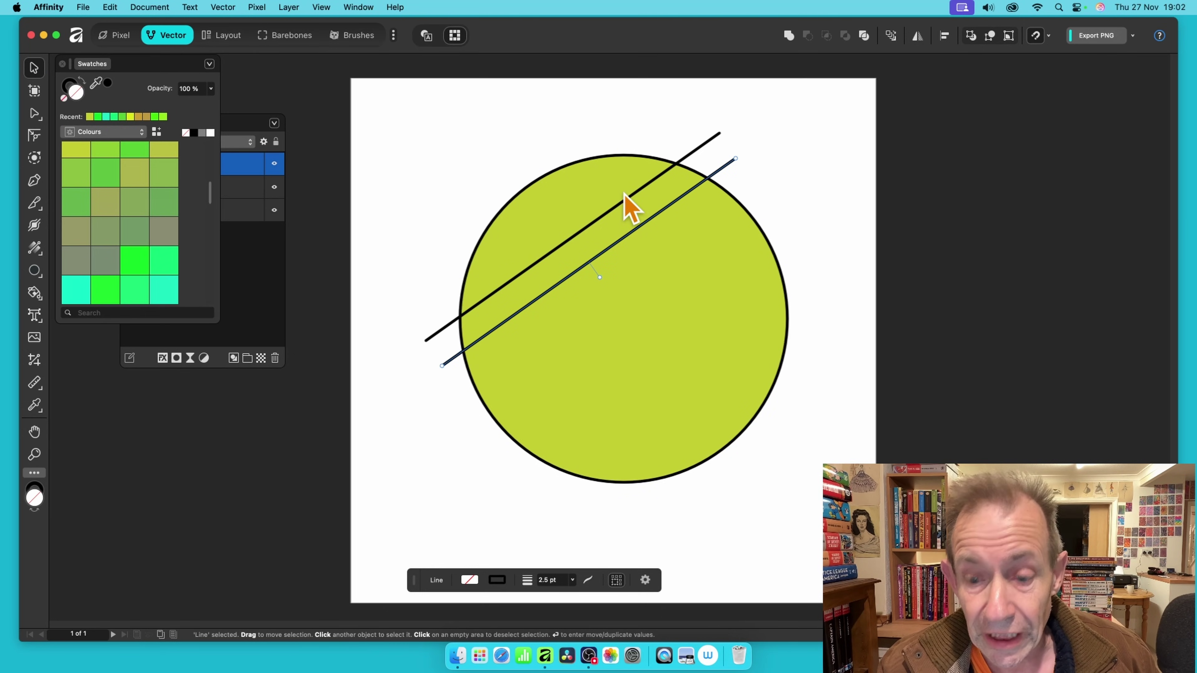
key(Return)
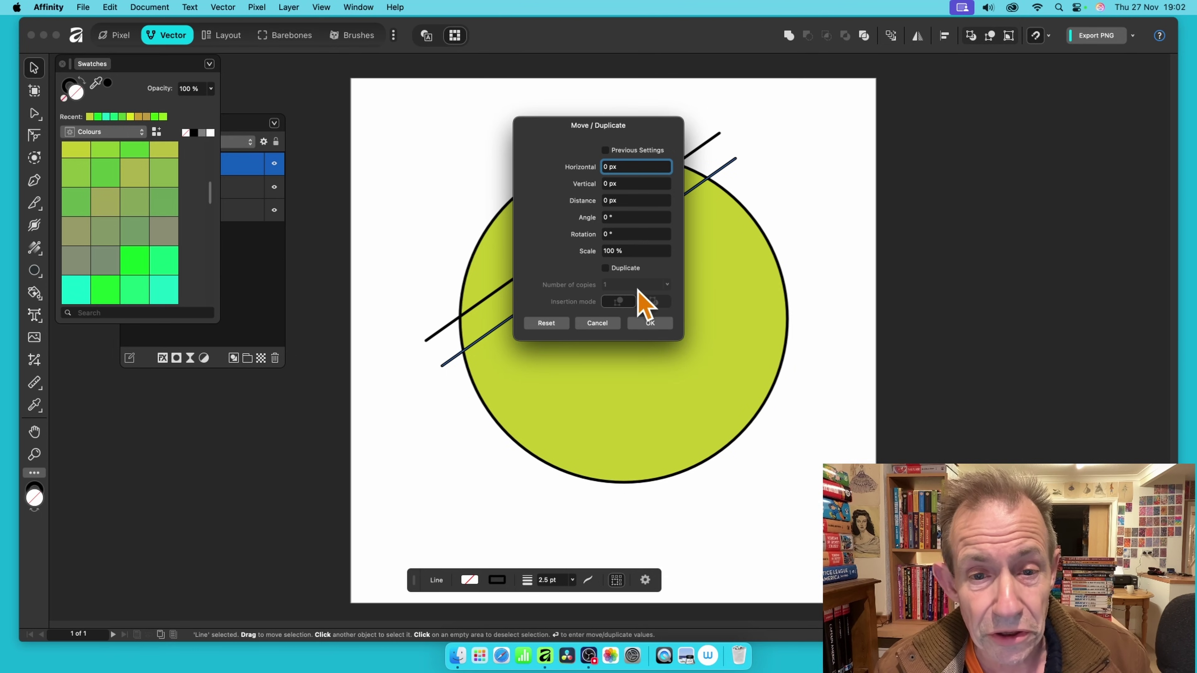
click(600, 327)
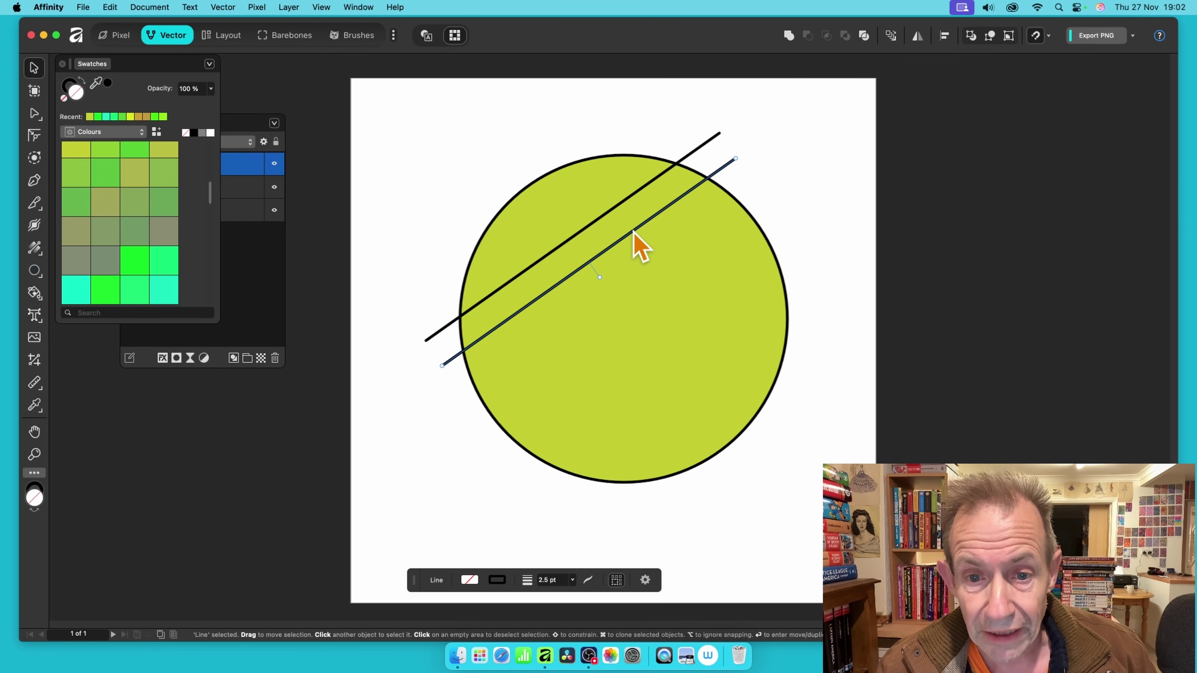
shift+click(628, 237)
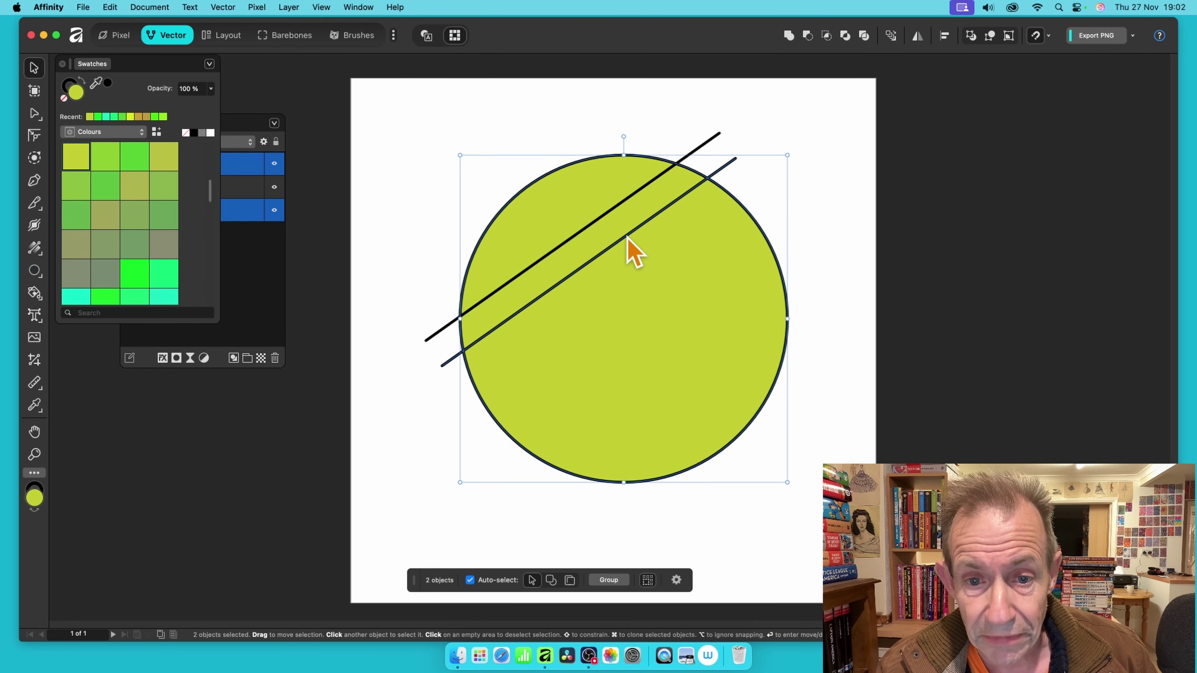
click(740, 147)
Duplicate the lower diagonal line four more times, spacing the parallel copies across the rest of the circle
click(674, 202)
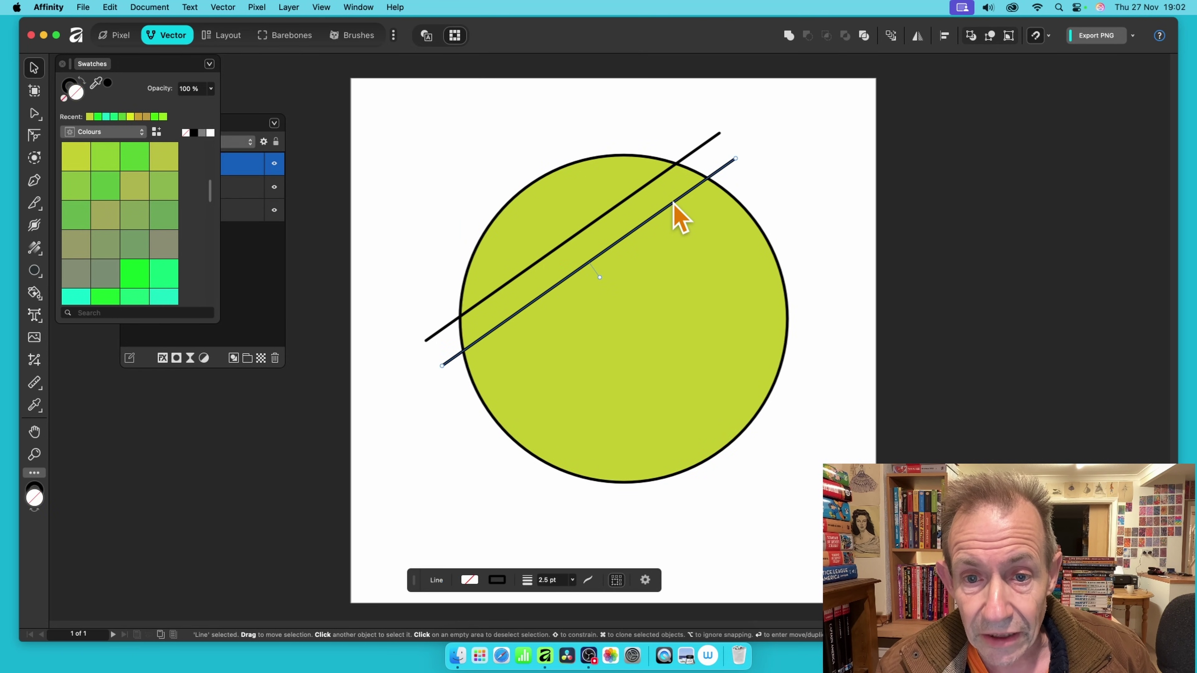
super+drag(661, 211, 742, 350)
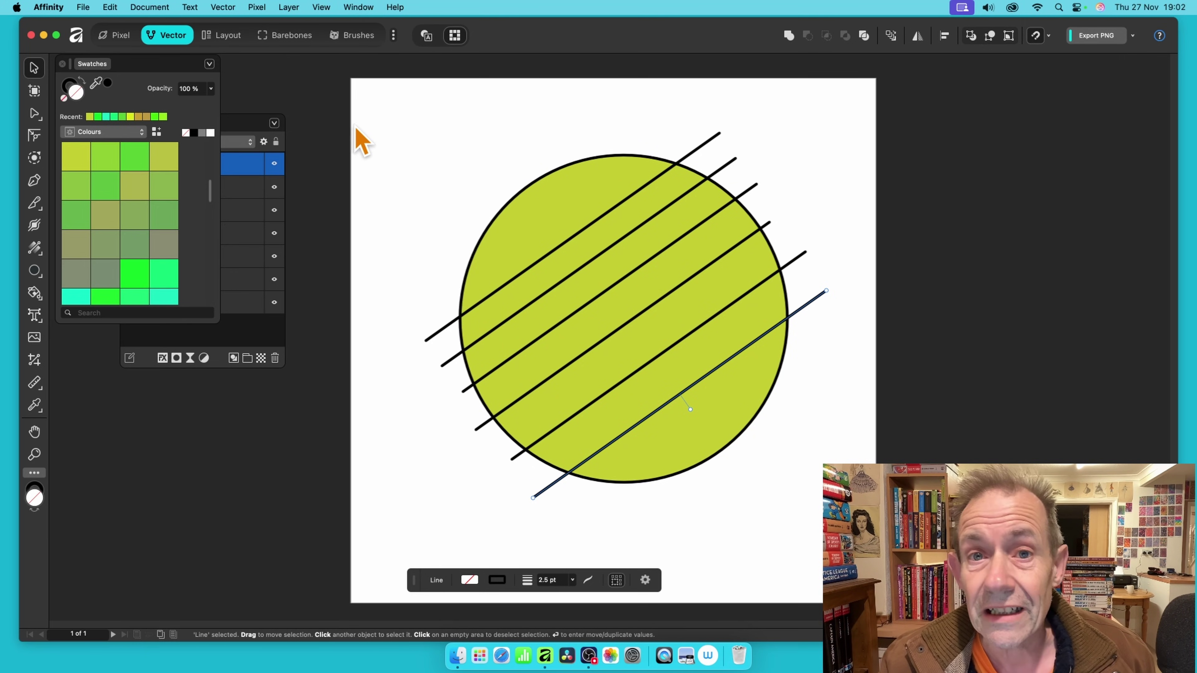
Select the circle with all six diagonal lines, divide it into separate sections along them, and clear the selection
drag(391, 96, 915, 537)
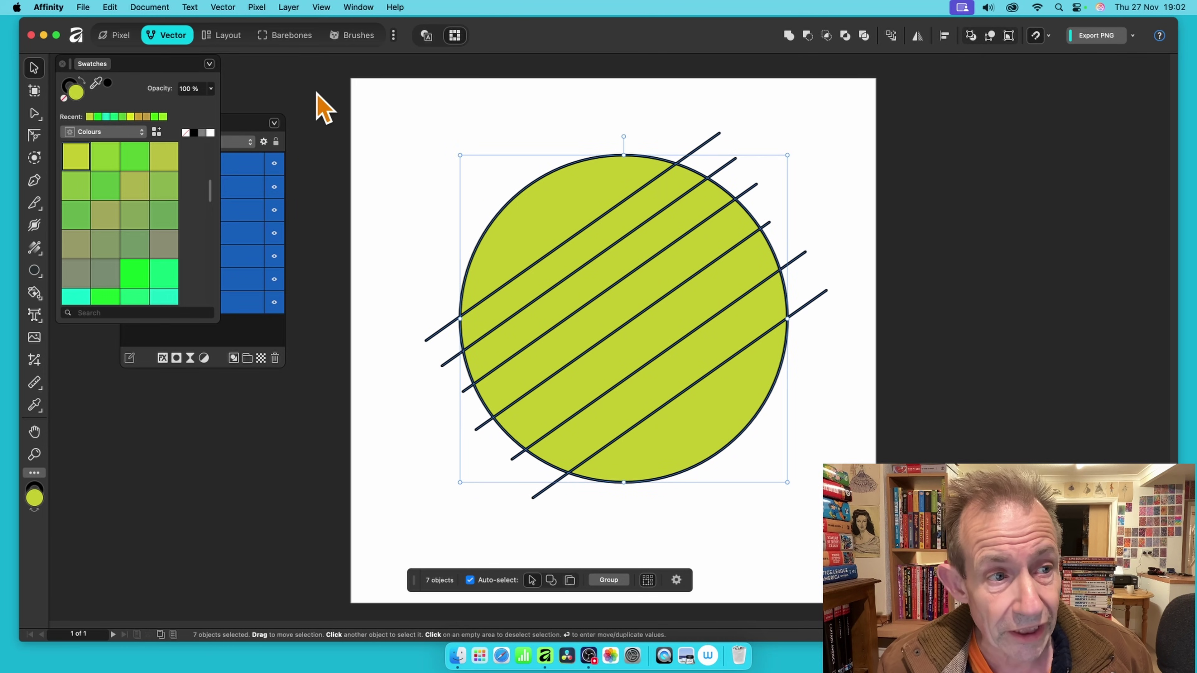
click(256, 127)
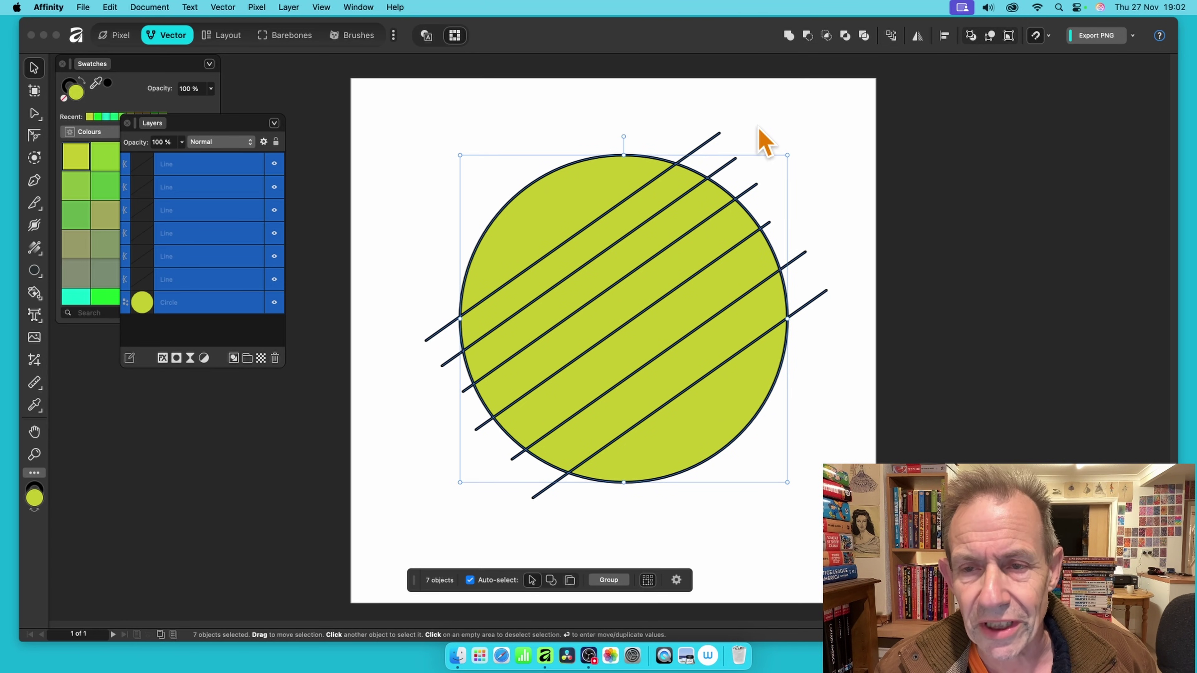
click(864, 36)
click(508, 85)
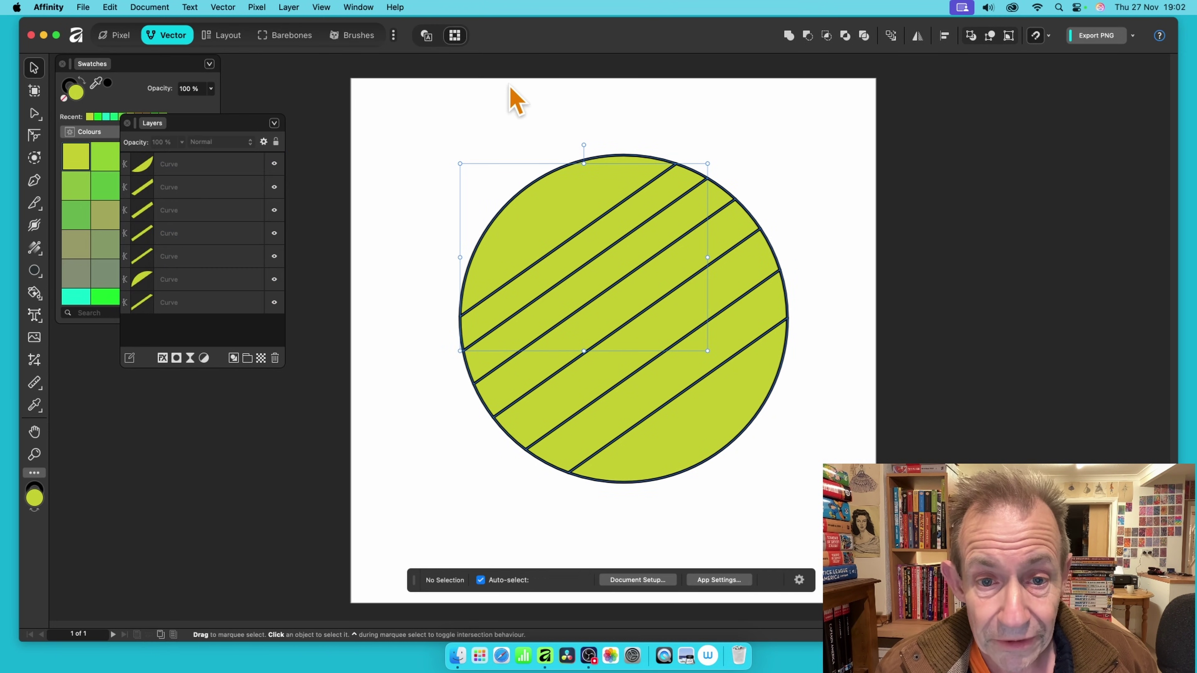
Fill the circle's three uppermost sections, from the upper left, with the medium green, bright green and mustard yellow swatches
click(600, 191)
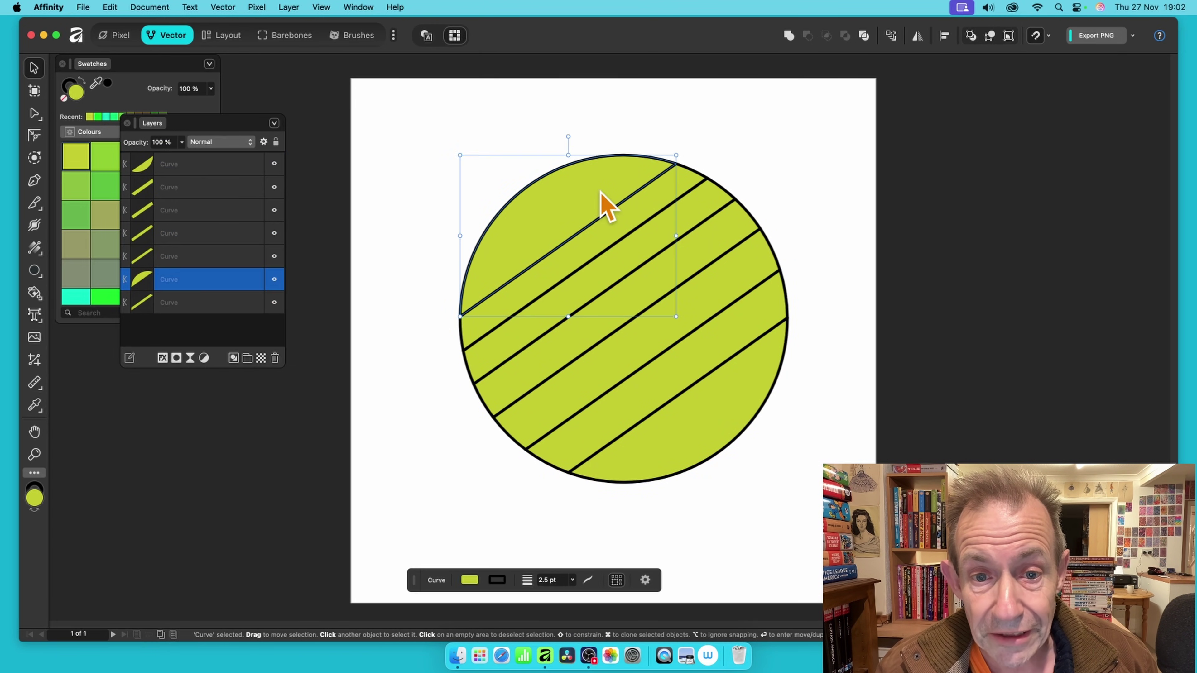
click(71, 208)
click(76, 186)
click(602, 239)
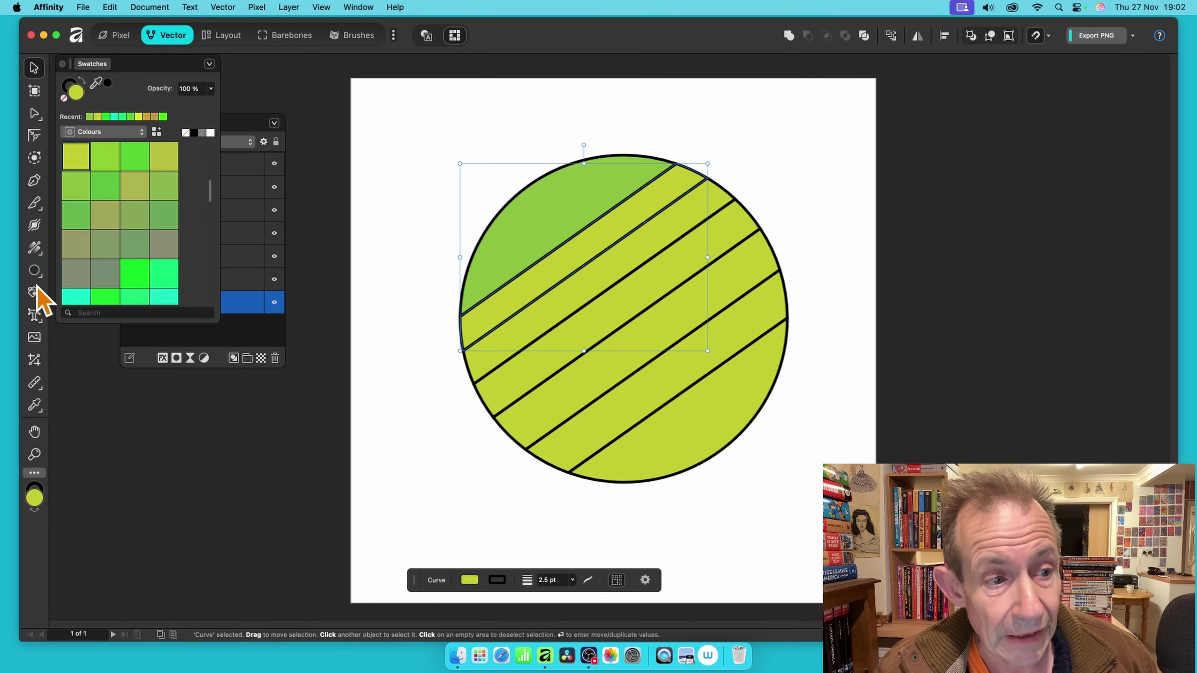
click(135, 276)
click(587, 281)
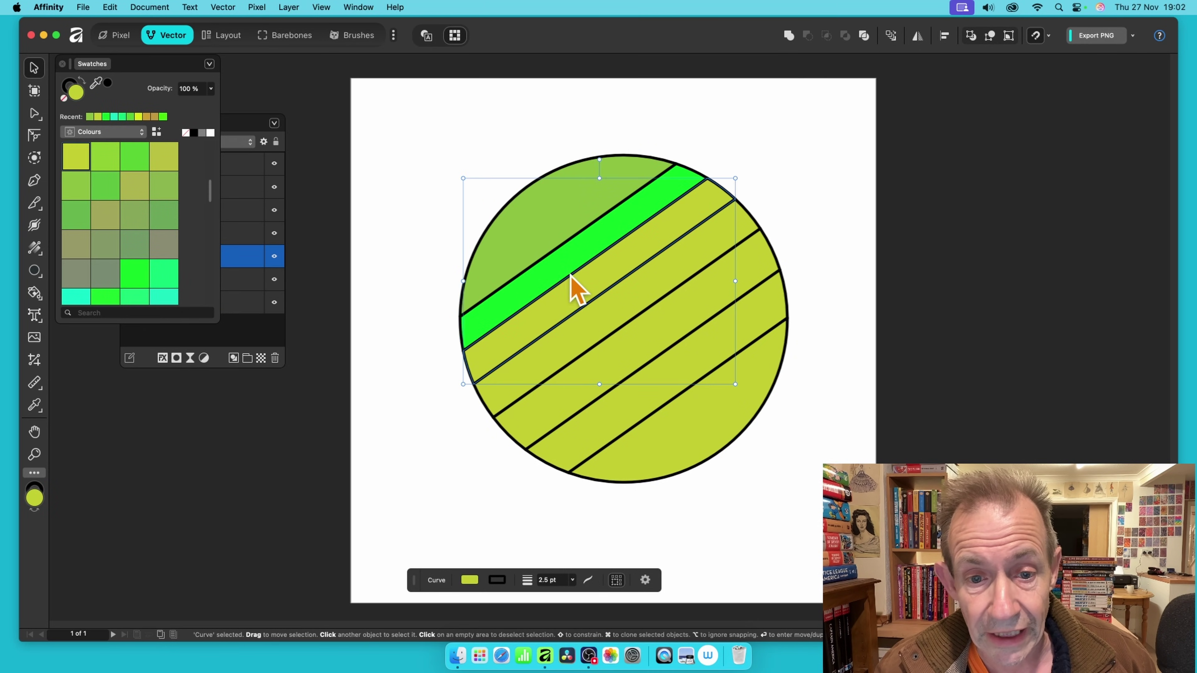
click(164, 156)
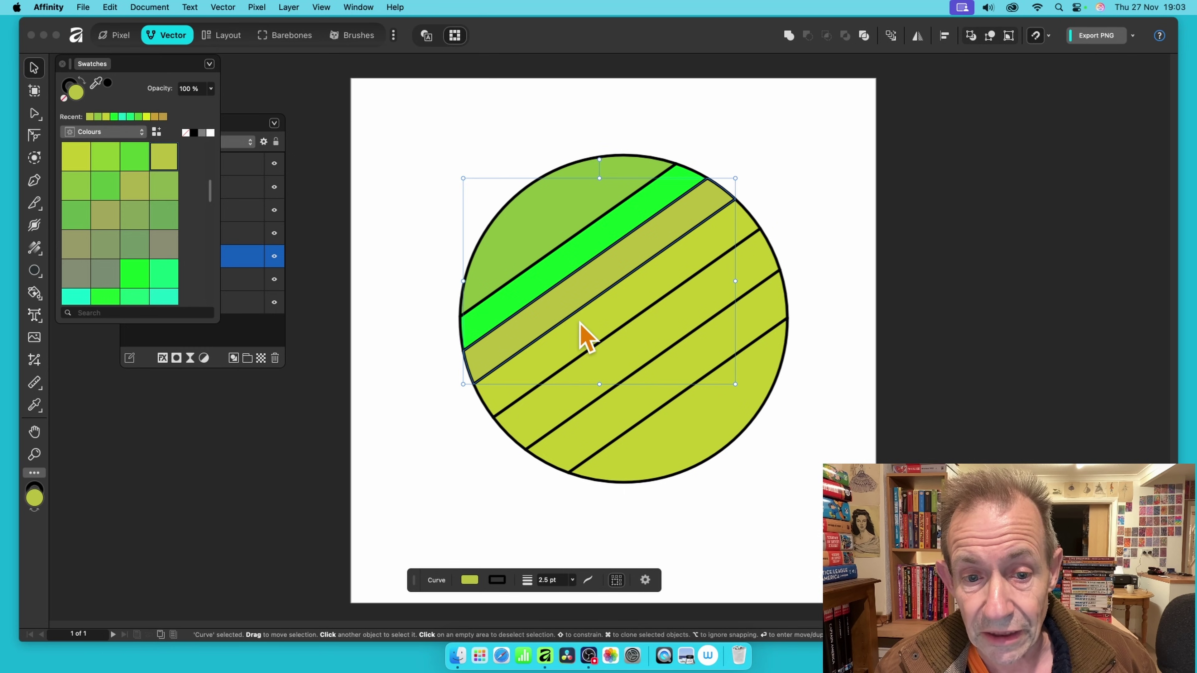
Fill the circle's fourth, fifth and sixth diagonal sections from the upper left with bright green, spring green and turquoise swatches
click(590, 333)
click(135, 276)
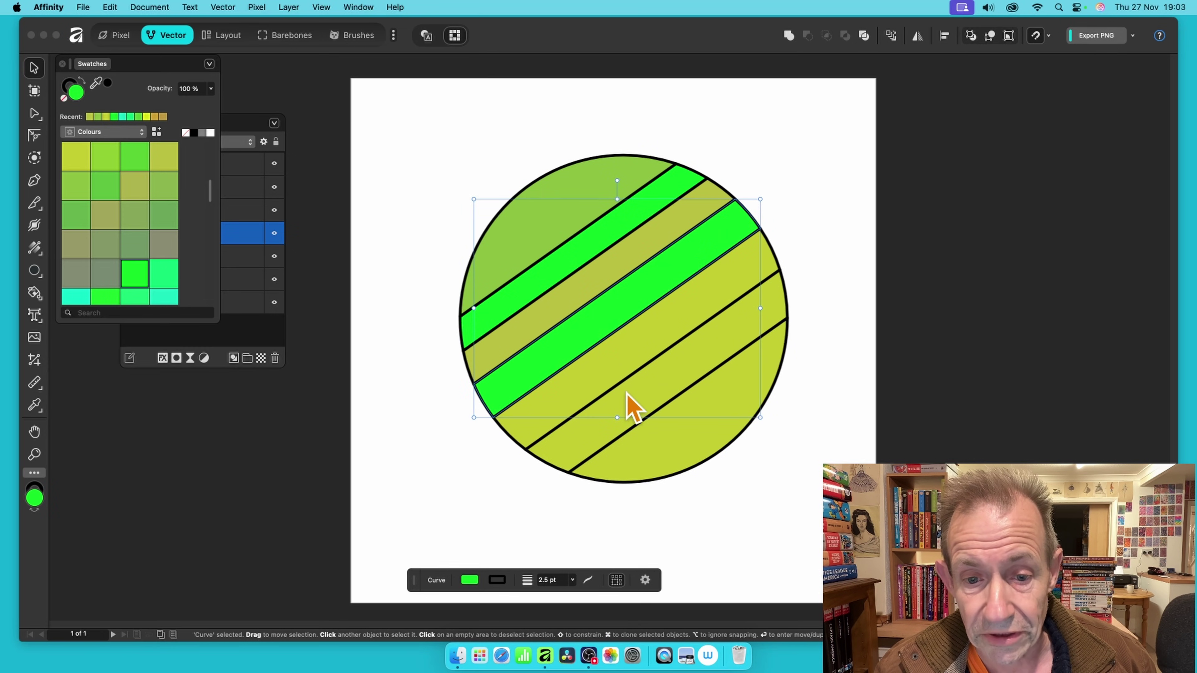
click(614, 375)
click(135, 297)
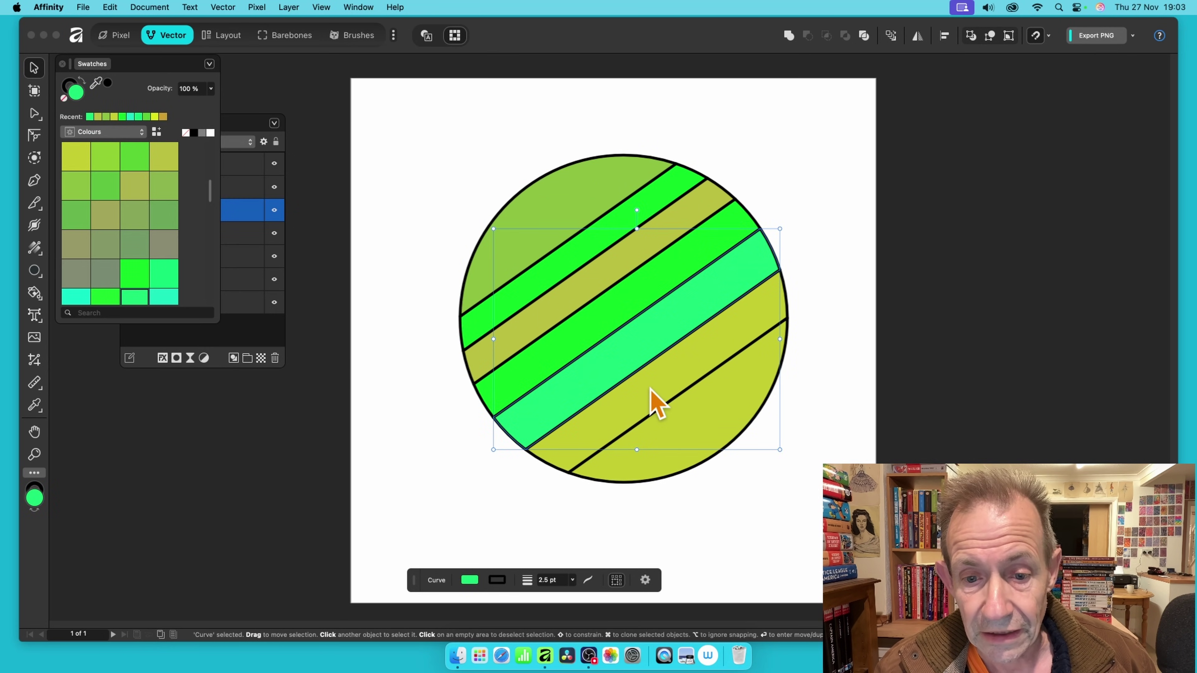
click(655, 403)
click(173, 297)
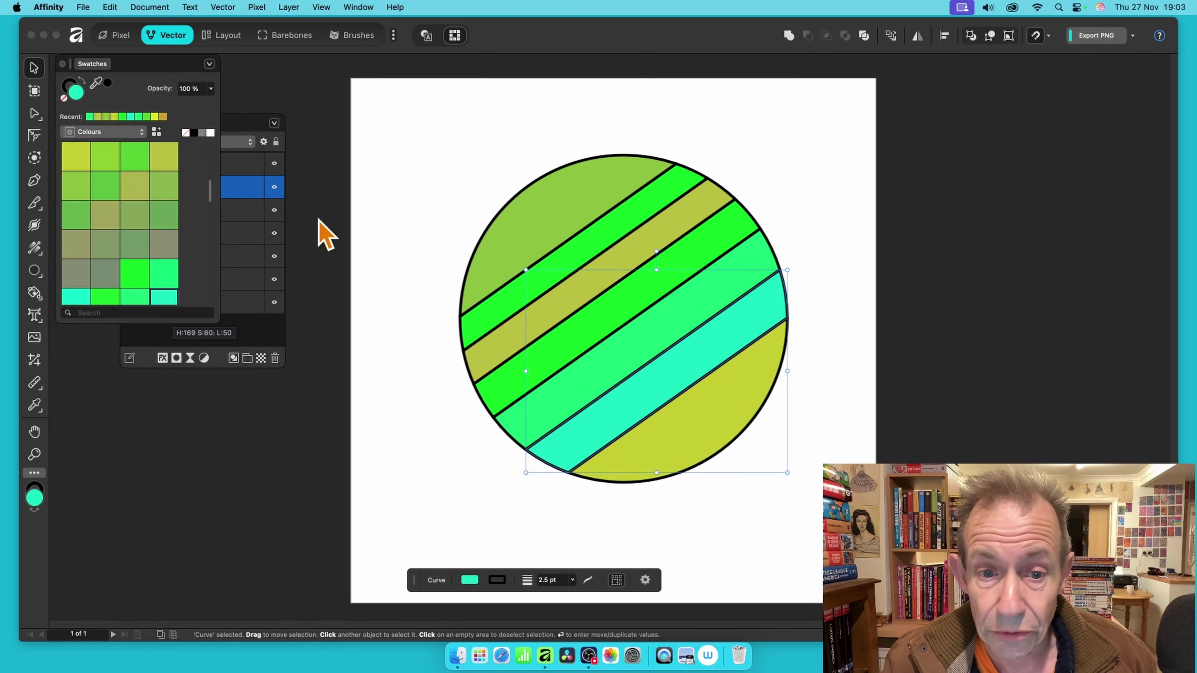
Nudge the circle's uppermost green section two steps up and two steps left, away from the other sections
click(564, 213)
key(Up)
key(Up)
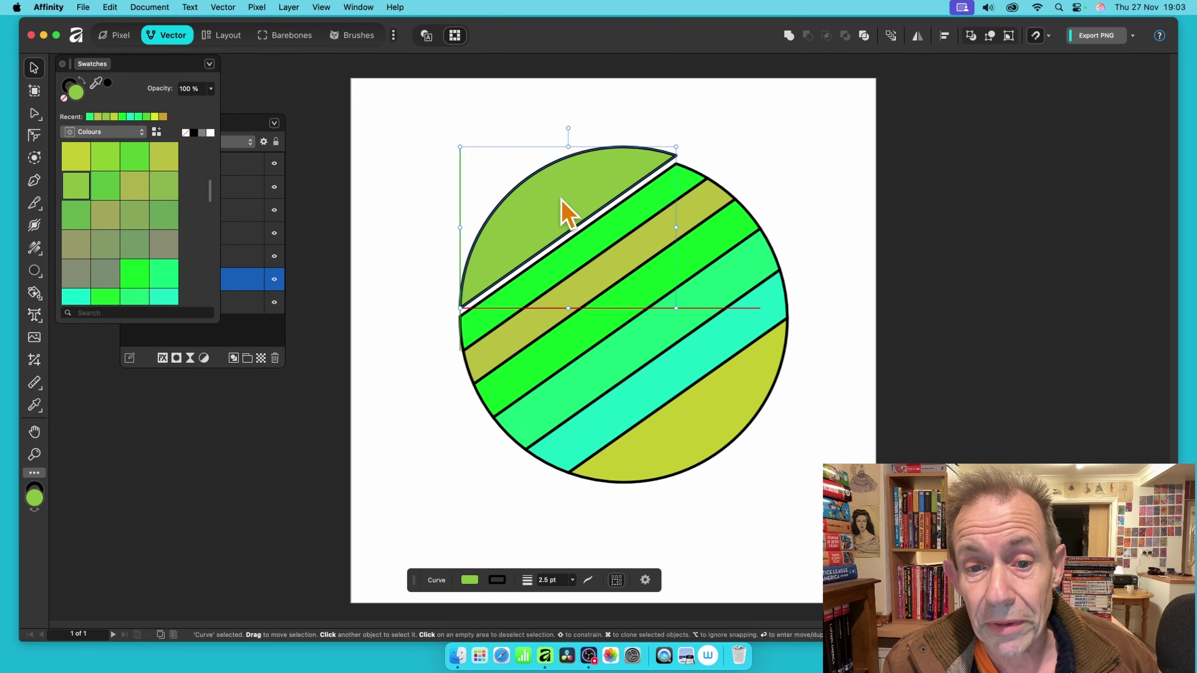
key(Left)
key(Left)
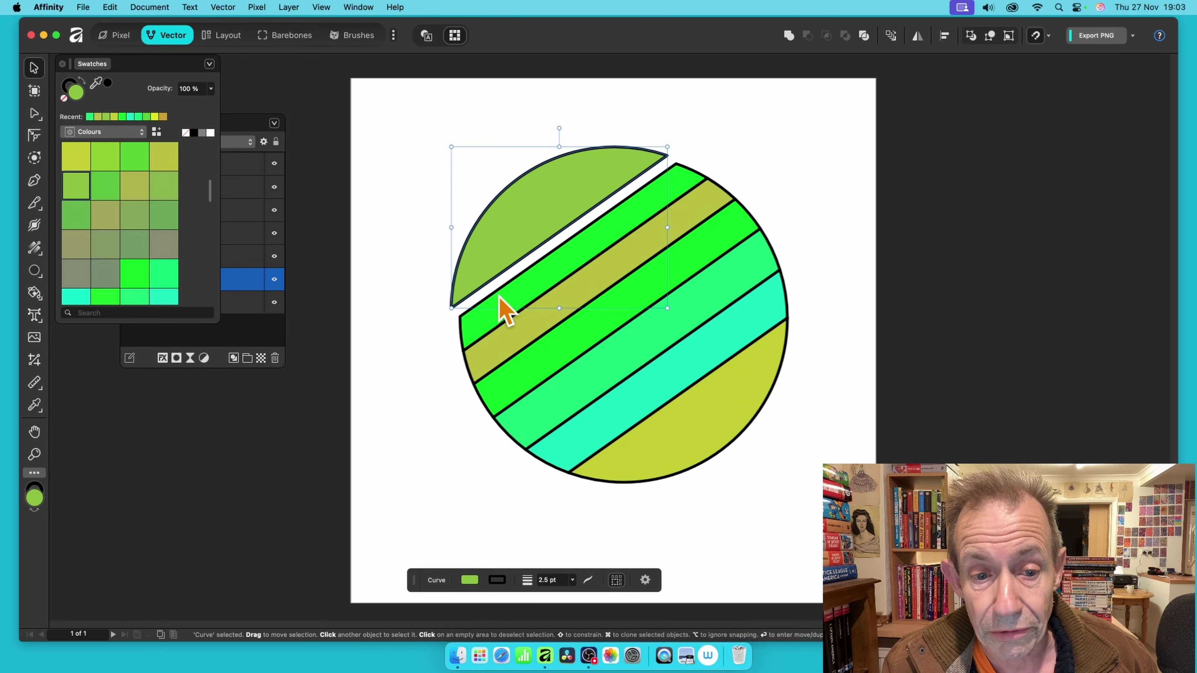
Nudge the bright green second strip five steps left and two steps down overall, so it sticks out past the circle's left edge
click(482, 321)
key(Left)
key(Left)
key(Left)
key(Left)
key(Left)
key(Down)
key(Down)
key(Down)
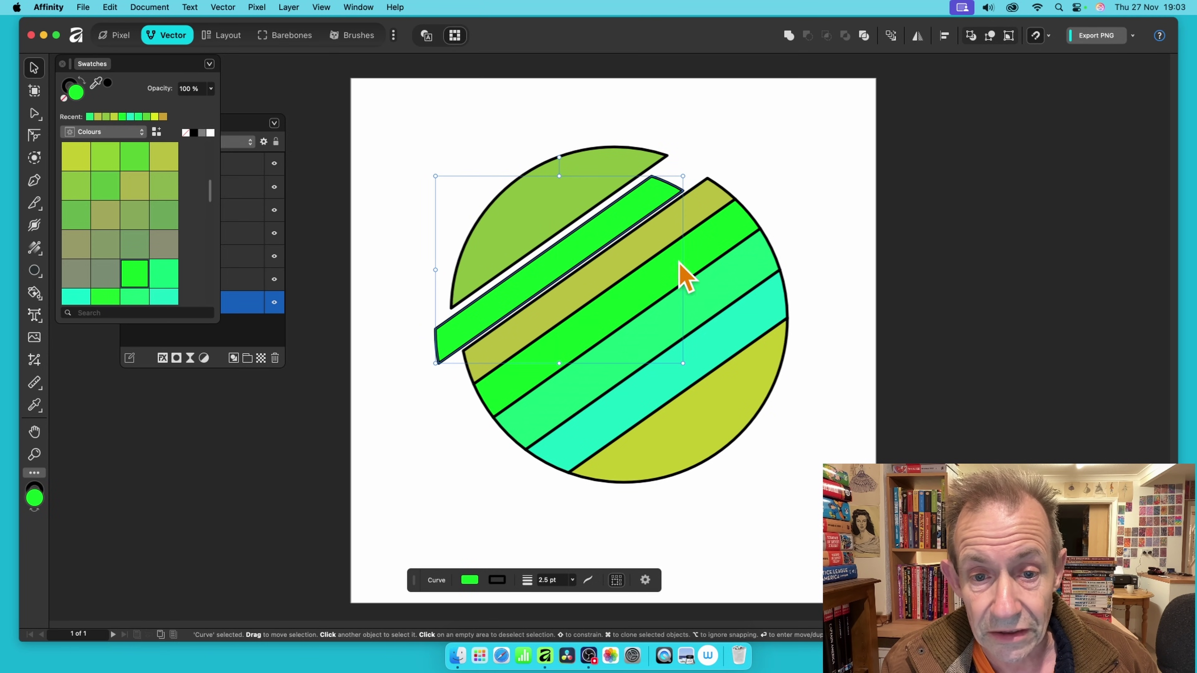
key(Up)
Shift the mustard, second bright green and turquoise strips down-left and the spring green strip up-right, then adjust the lowest section slightly
drag(702, 221, 700, 250)
drag(503, 404, 483, 420)
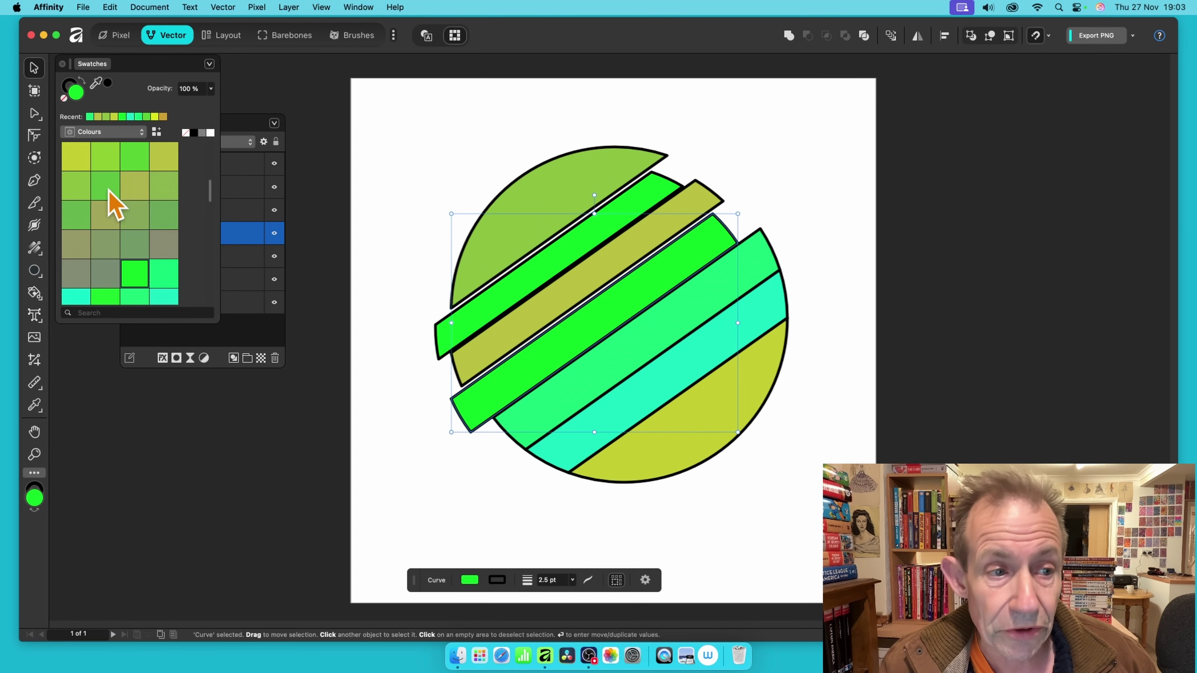
click(246, 137)
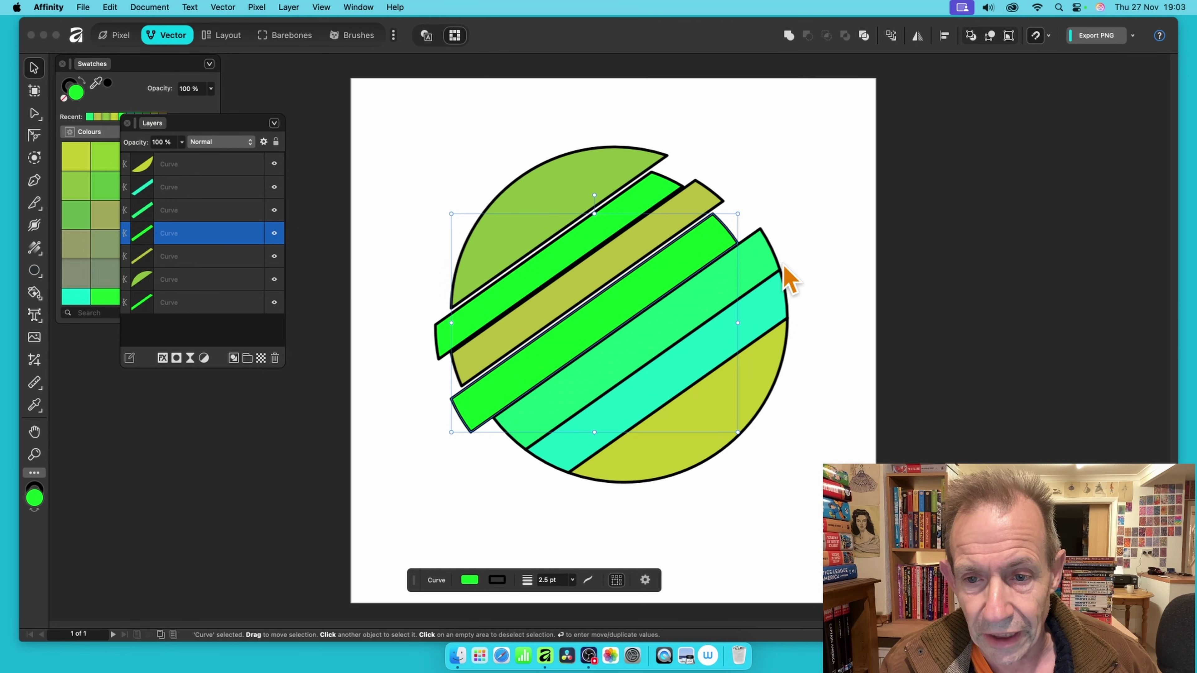
drag(764, 260, 702, 319)
drag(564, 461, 535, 474)
click(780, 360)
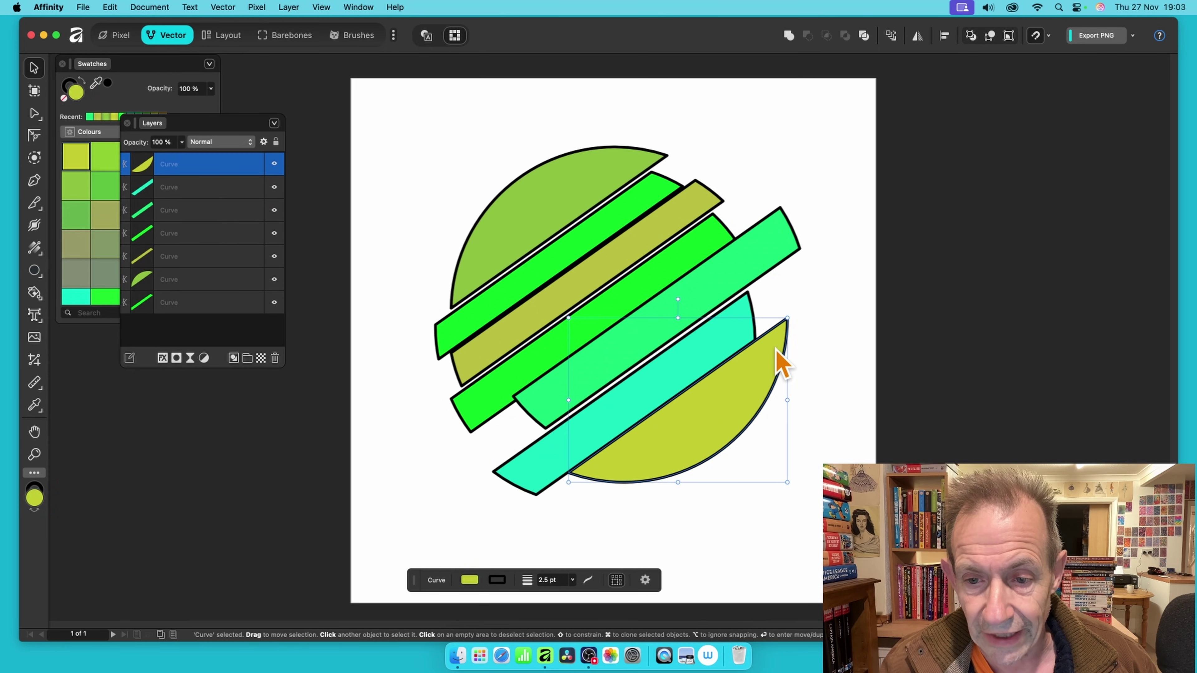
mouse_move(776, 347)
mouse_down()
mouse_move(792, 349)
mouse_move(780, 339)
mouse_up()
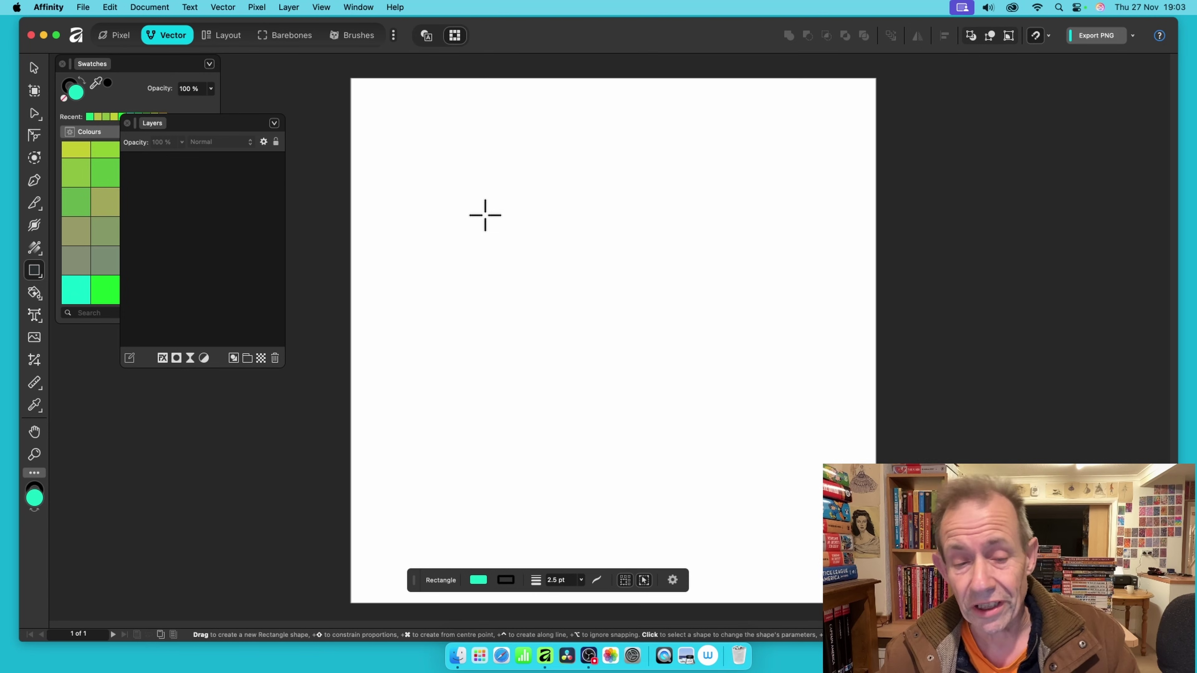
Draw a large turquoise rectangle and ten smaller rectangles of varied proportions overlapping its edges and each other
drag(471, 160, 740, 395)
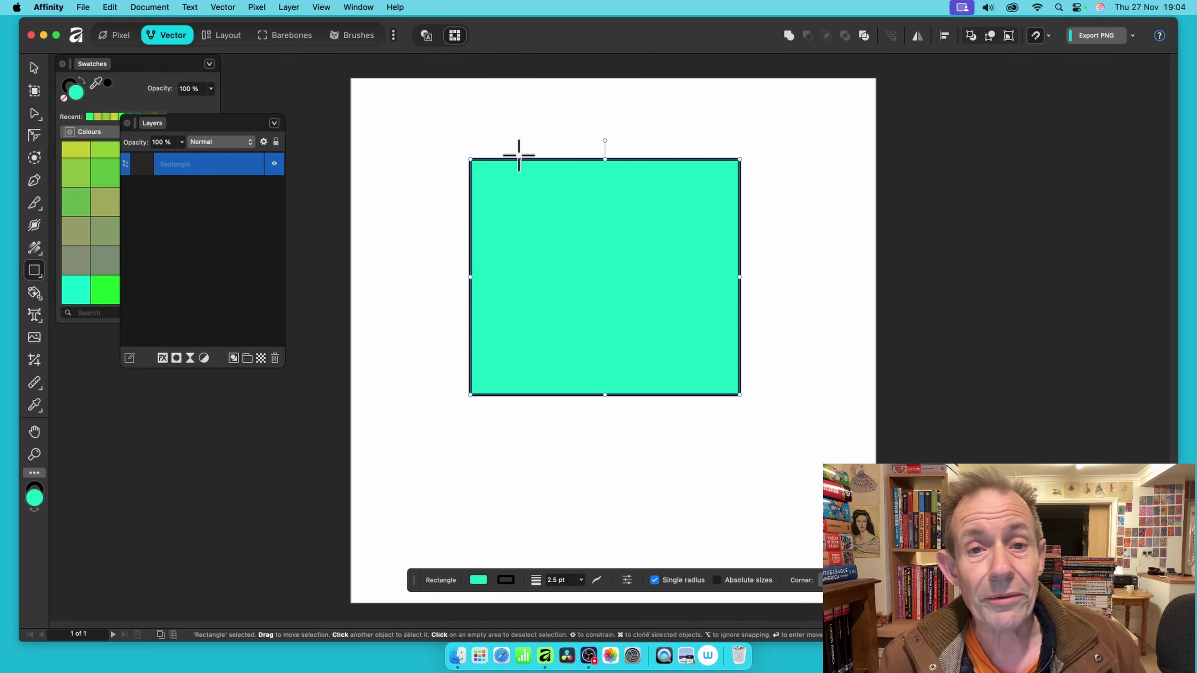
drag(513, 127, 606, 222)
drag(640, 112, 803, 222)
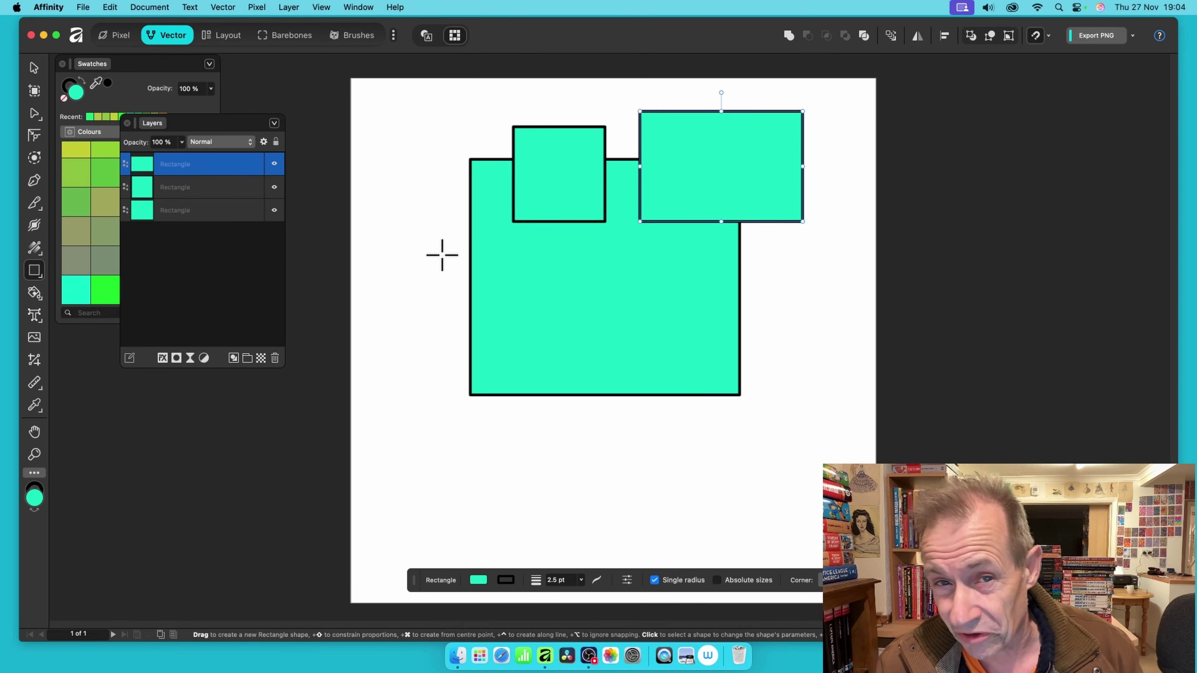
drag(432, 239, 548, 334)
drag(568, 265, 623, 492)
drag(665, 277, 820, 450)
drag(644, 239, 803, 257)
drag(446, 184, 560, 206)
drag(575, 105, 595, 340)
mouse_move(413, 276)
mouse_down()
mouse_move(775, 332)
mouse_move(773, 298)
mouse_up()
drag(532, 447, 503, 363)
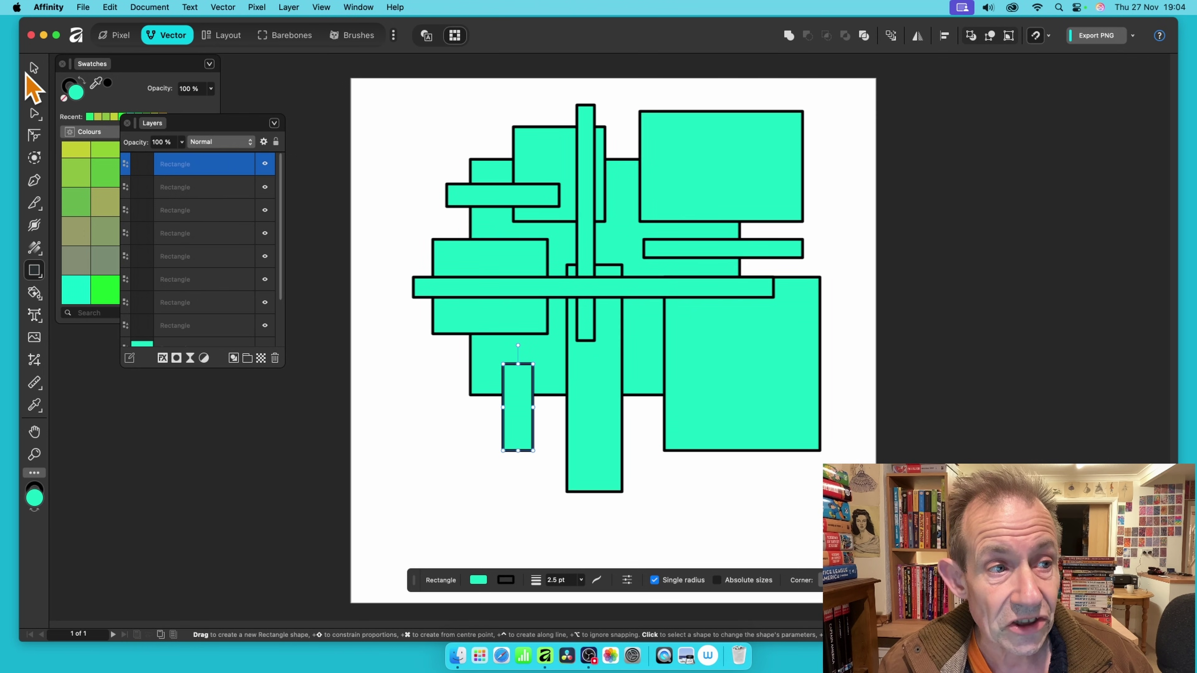
Select all eleven rectangles, divide them into separate pieces along their overlaps, and clear the selection
click(34, 67)
drag(398, 73, 884, 533)
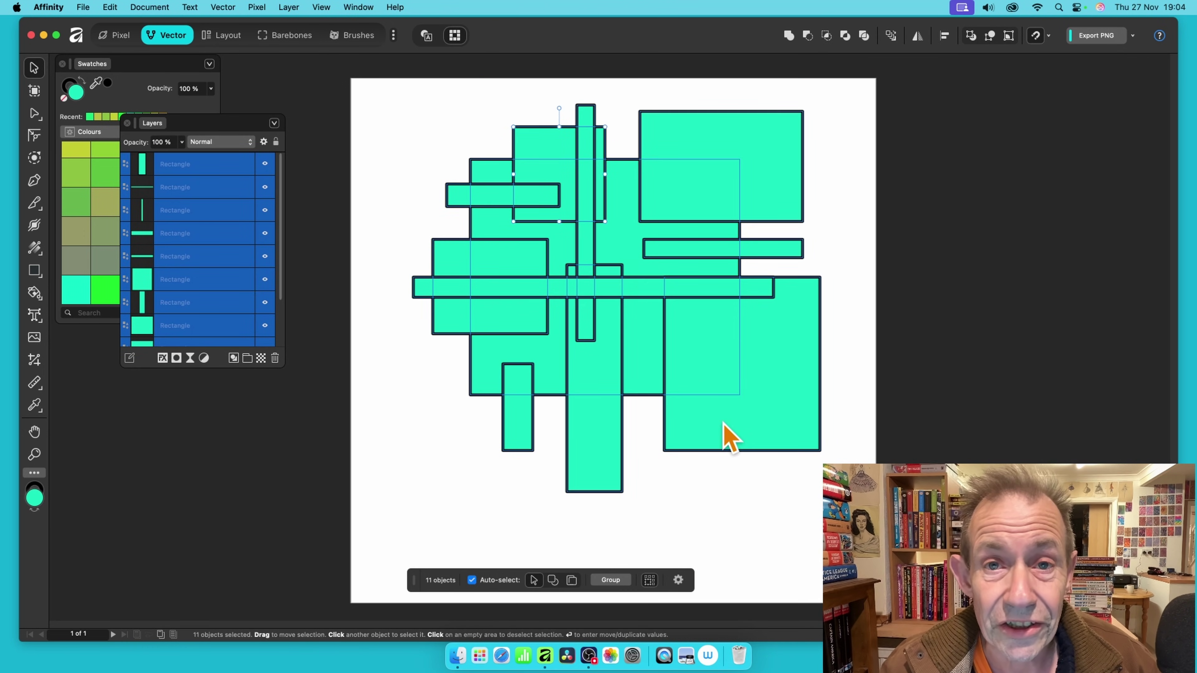
click(864, 36)
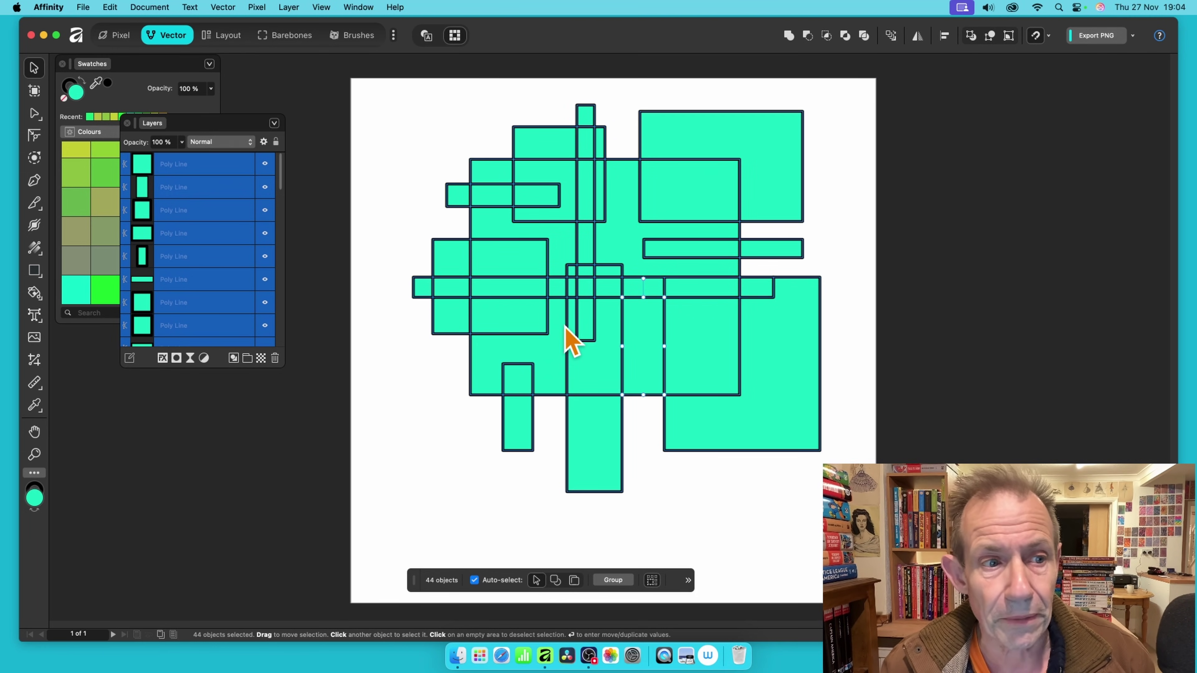
drag(283, 167, 297, 305)
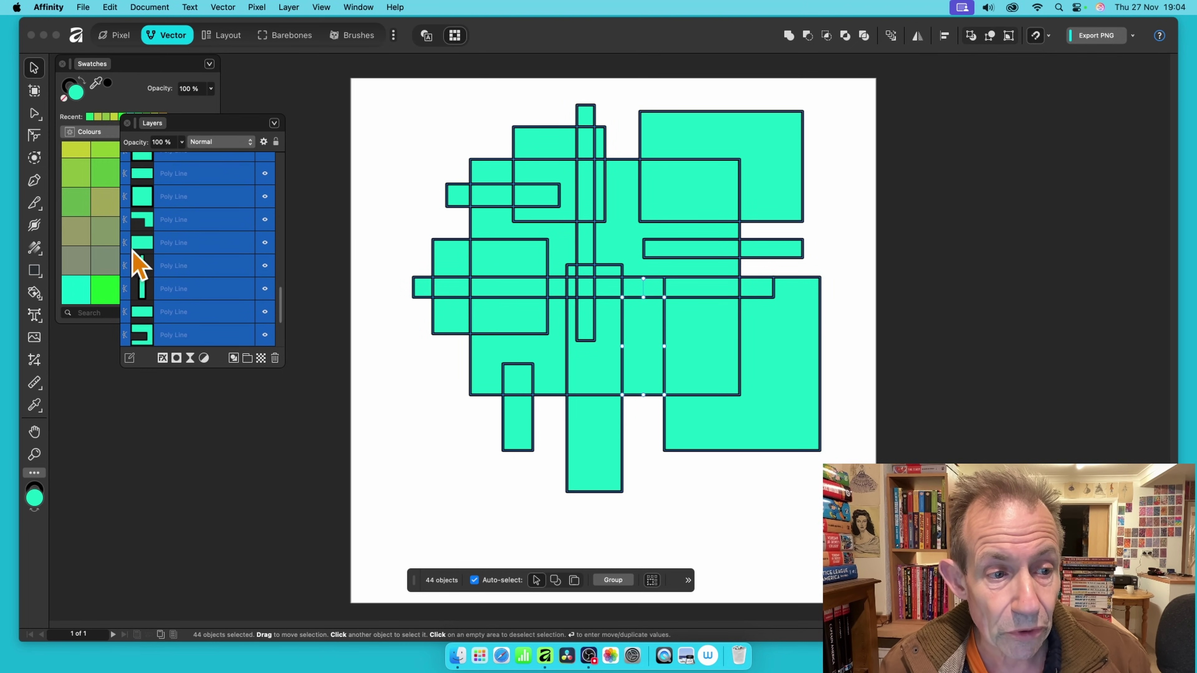
click(513, 120)
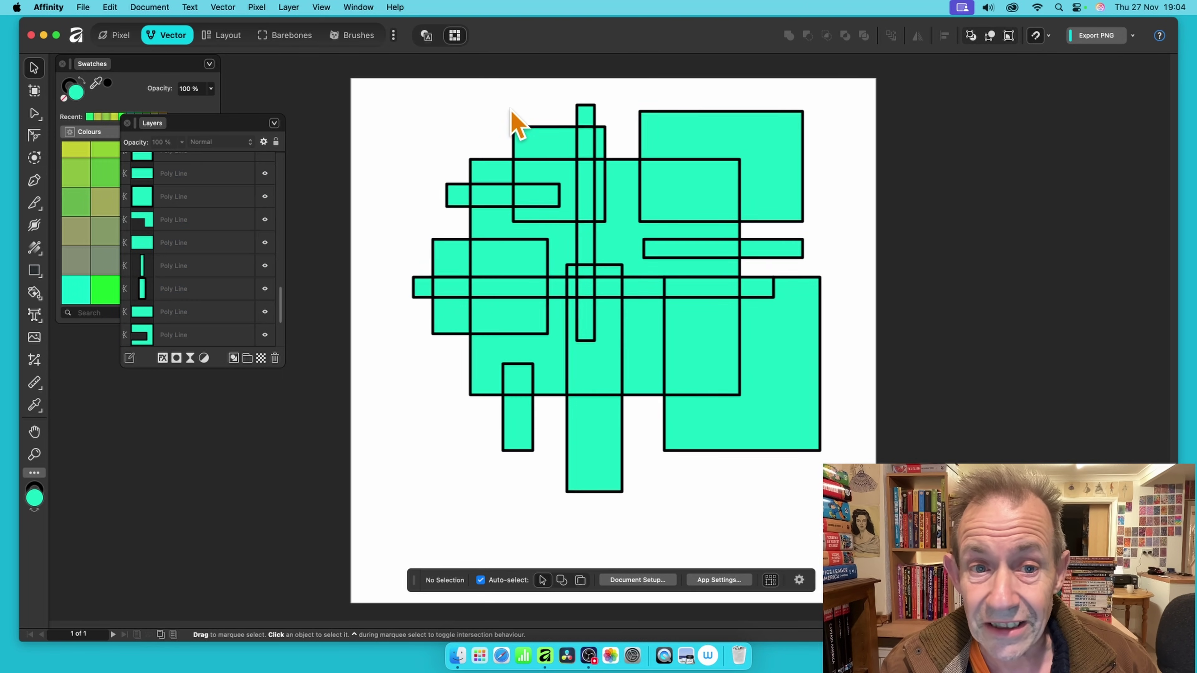
Recolour three divided pieces: medium green near the upper left, bright green for the L-shaped piece, and olive green at the lower right
click(557, 154)
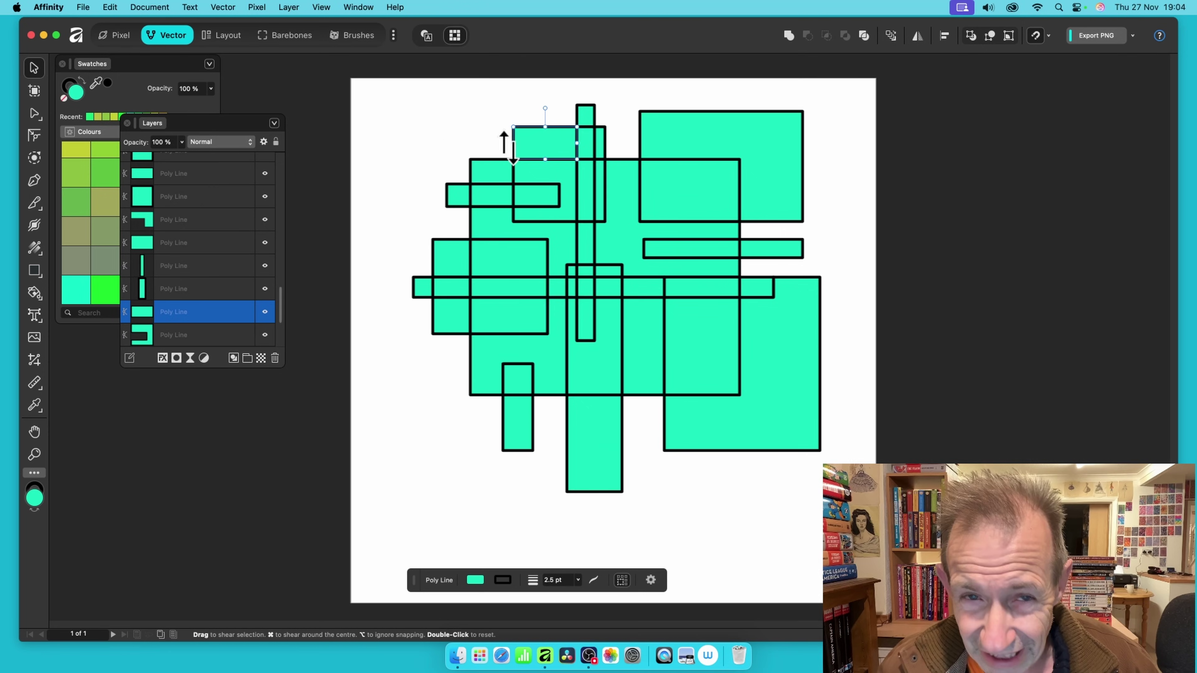
click(76, 193)
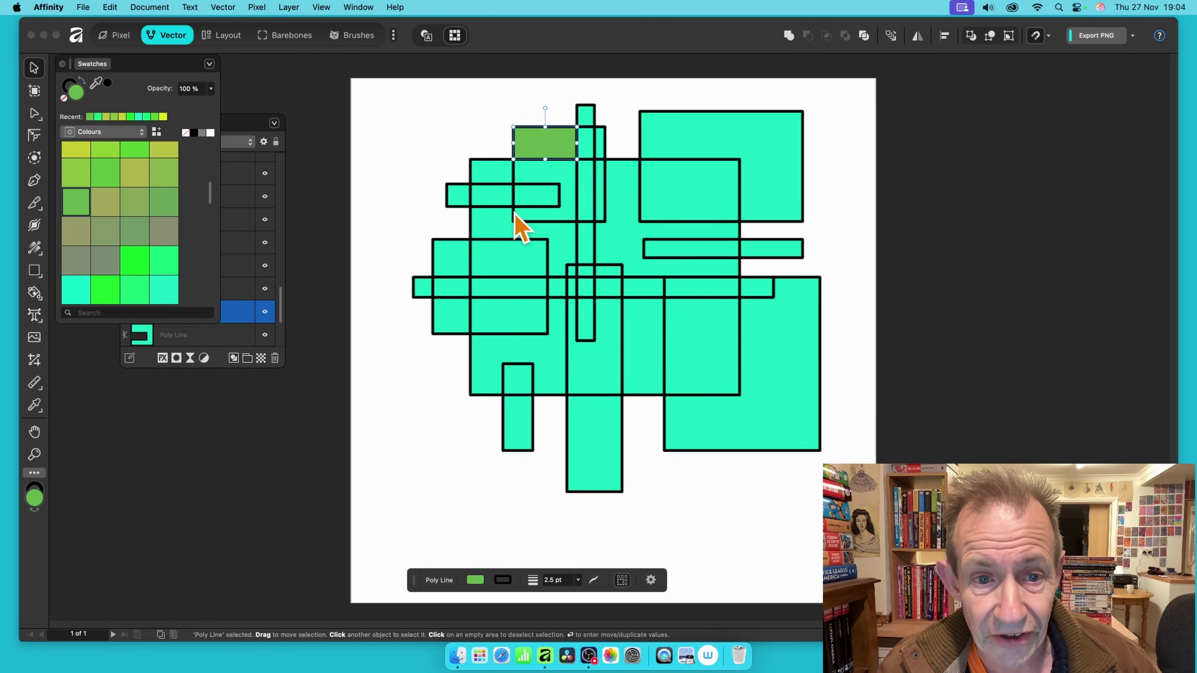
click(494, 235)
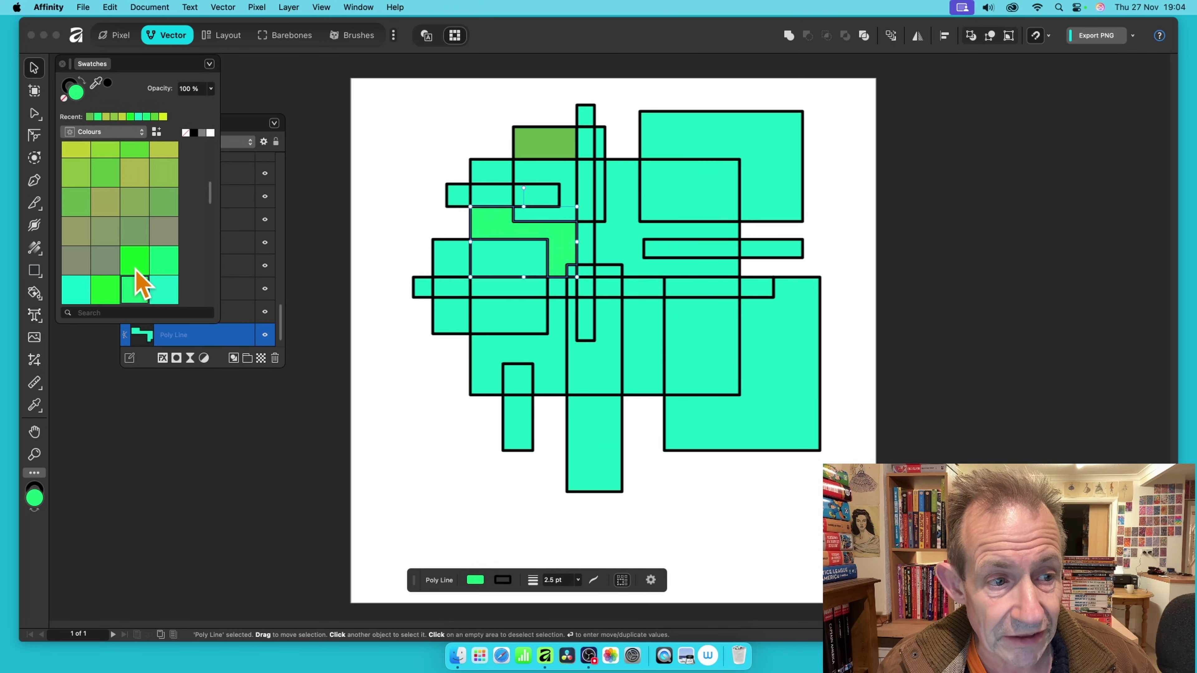
click(135, 288)
click(711, 348)
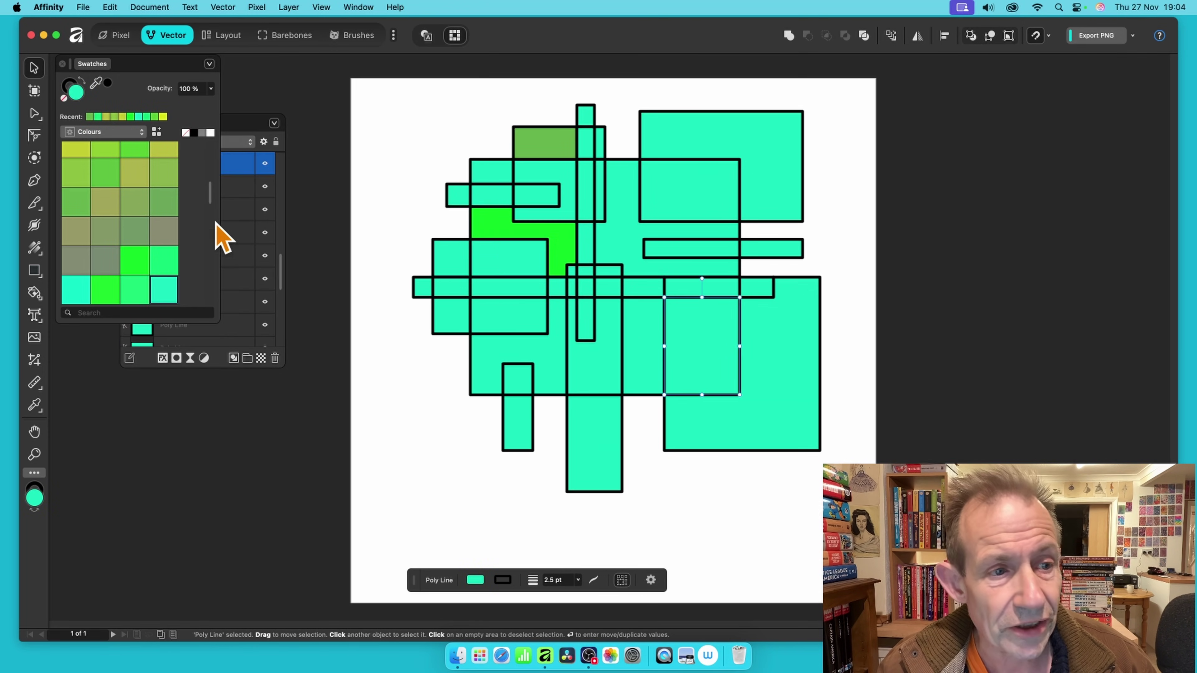
click(164, 173)
Select all the divided pieces and apply a 3D layer effect with a 73.9 px radius and 0 px softening
drag(371, 76, 944, 541)
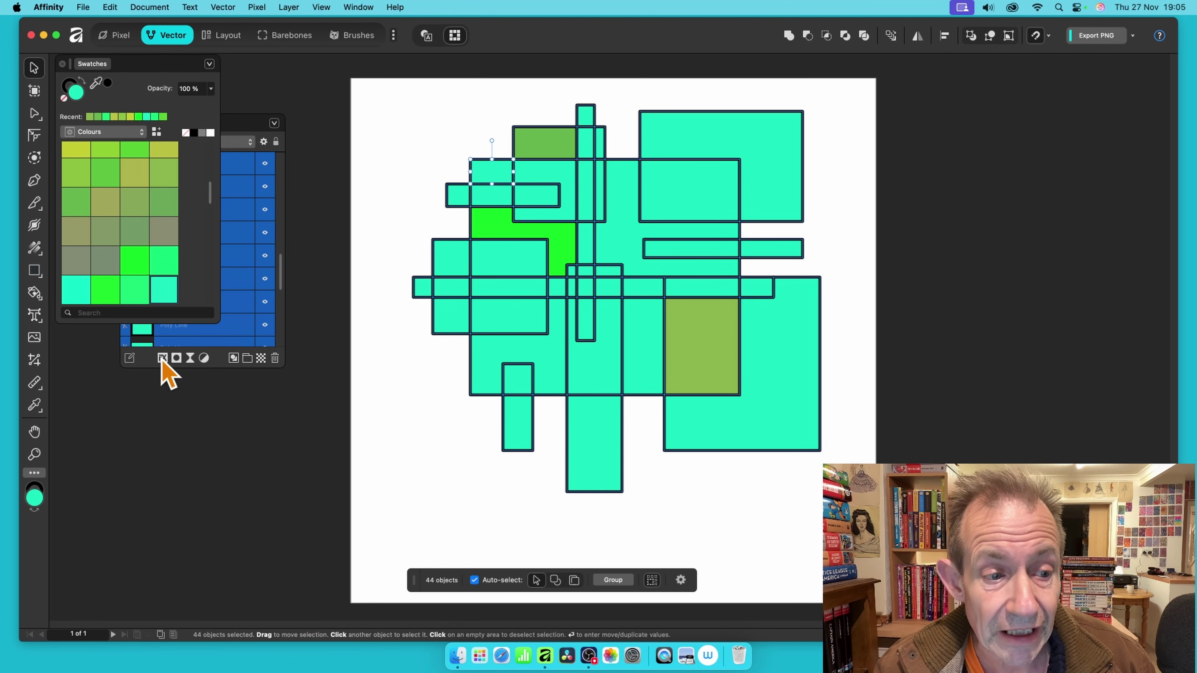
click(254, 135)
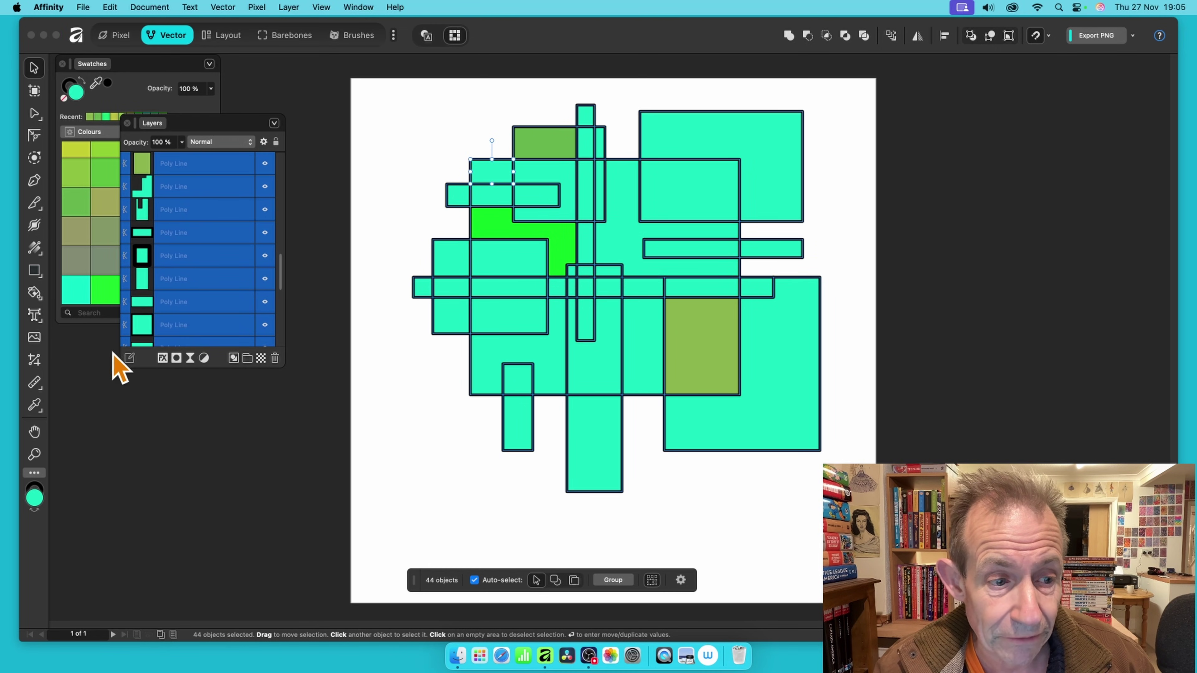
click(162, 358)
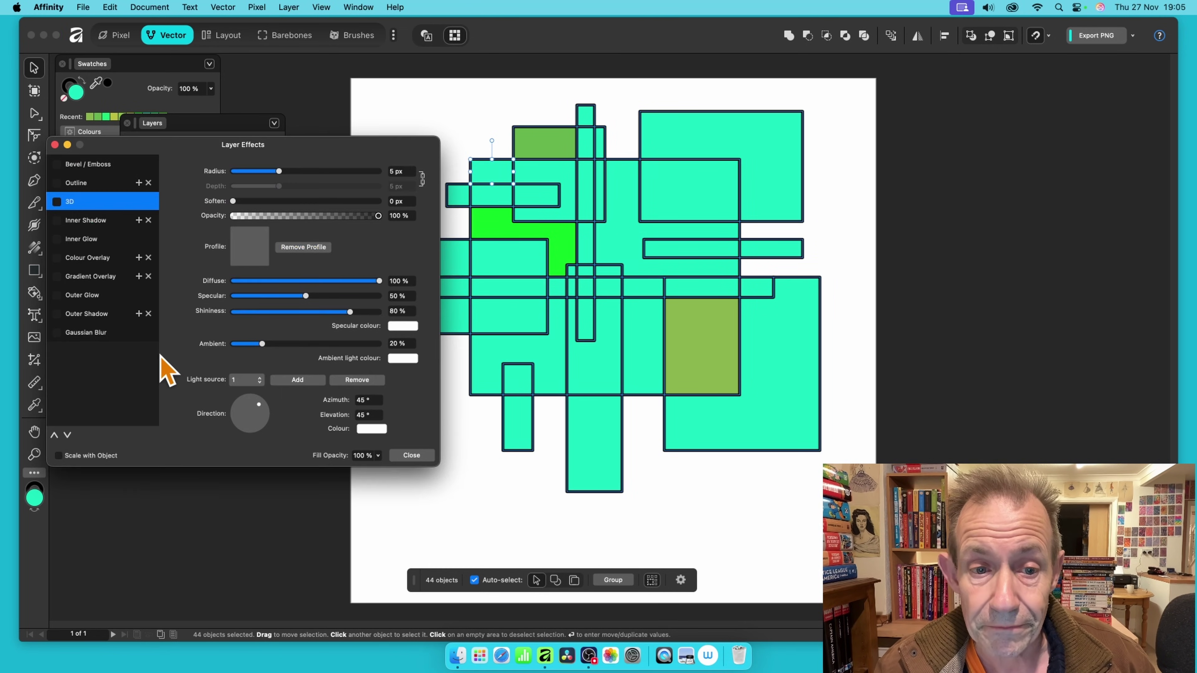
drag(279, 172, 371, 173)
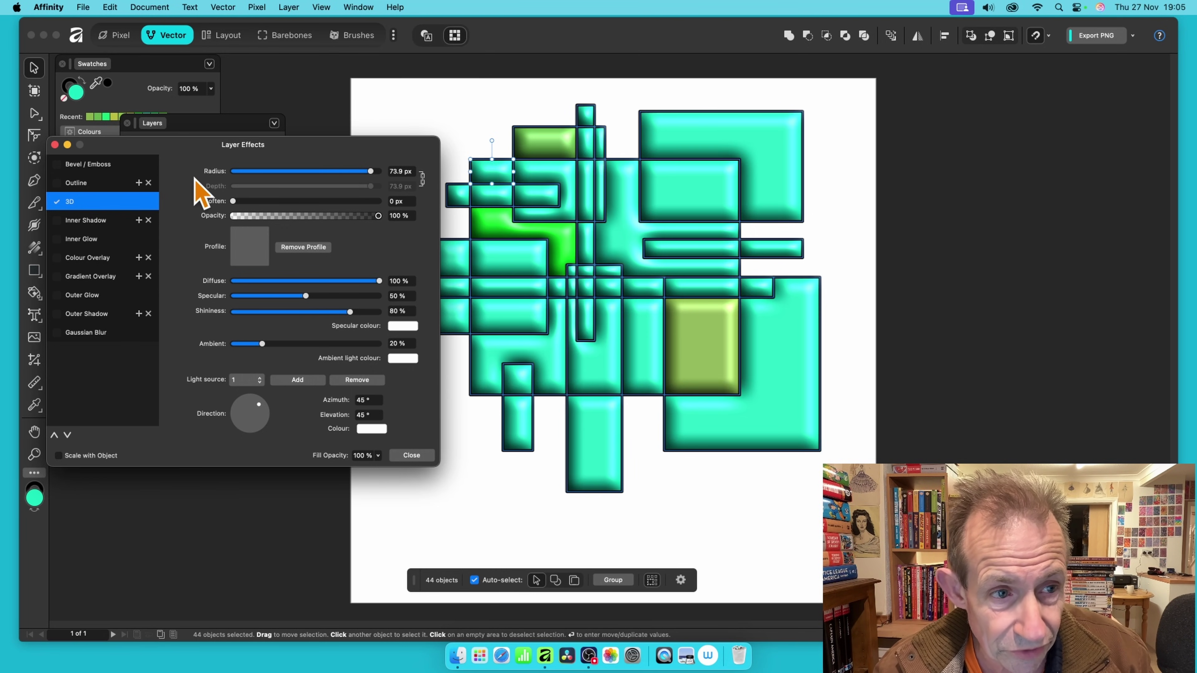
mouse_move(234, 202)
mouse_down()
mouse_move(337, 207)
mouse_move(231, 202)
mouse_up()
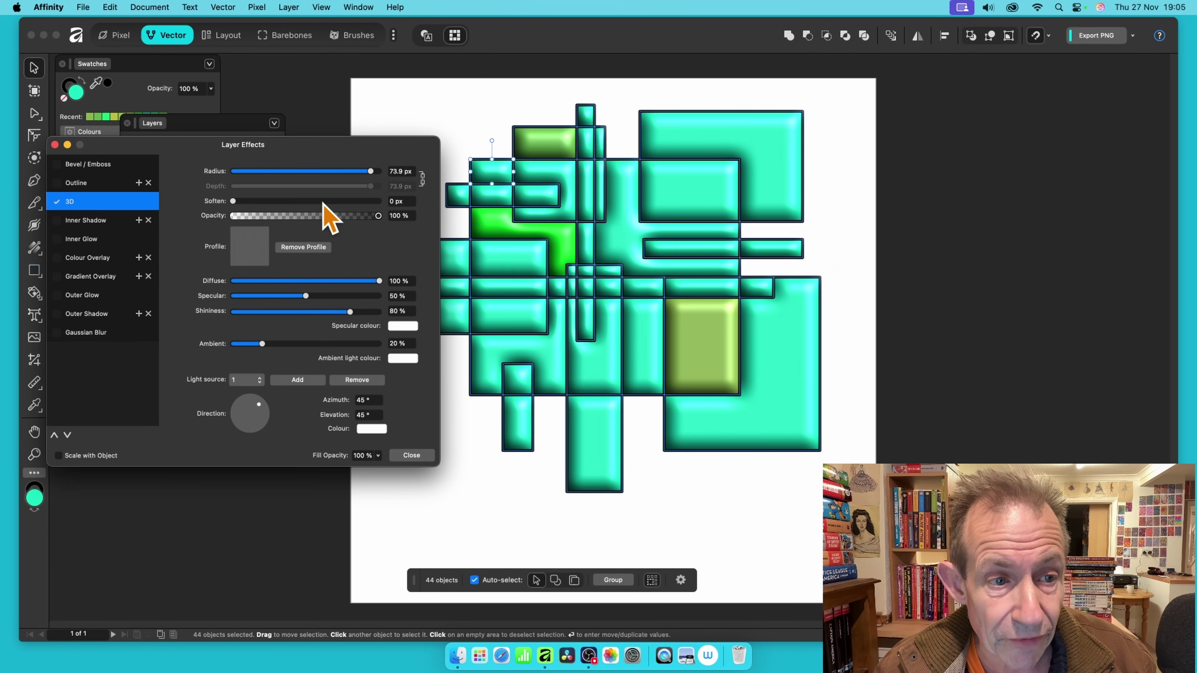
Try the S-curve, concave and convex standard profiles for the 3D effect, and choose the straight diagonal profile
click(257, 252)
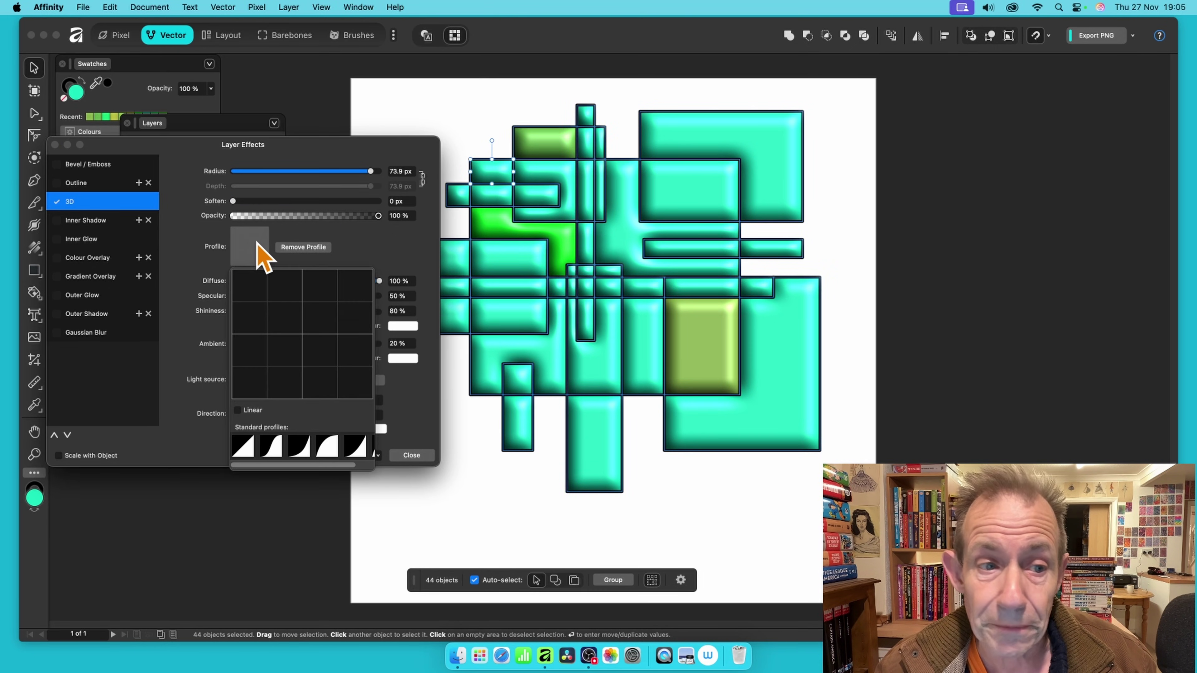
click(277, 446)
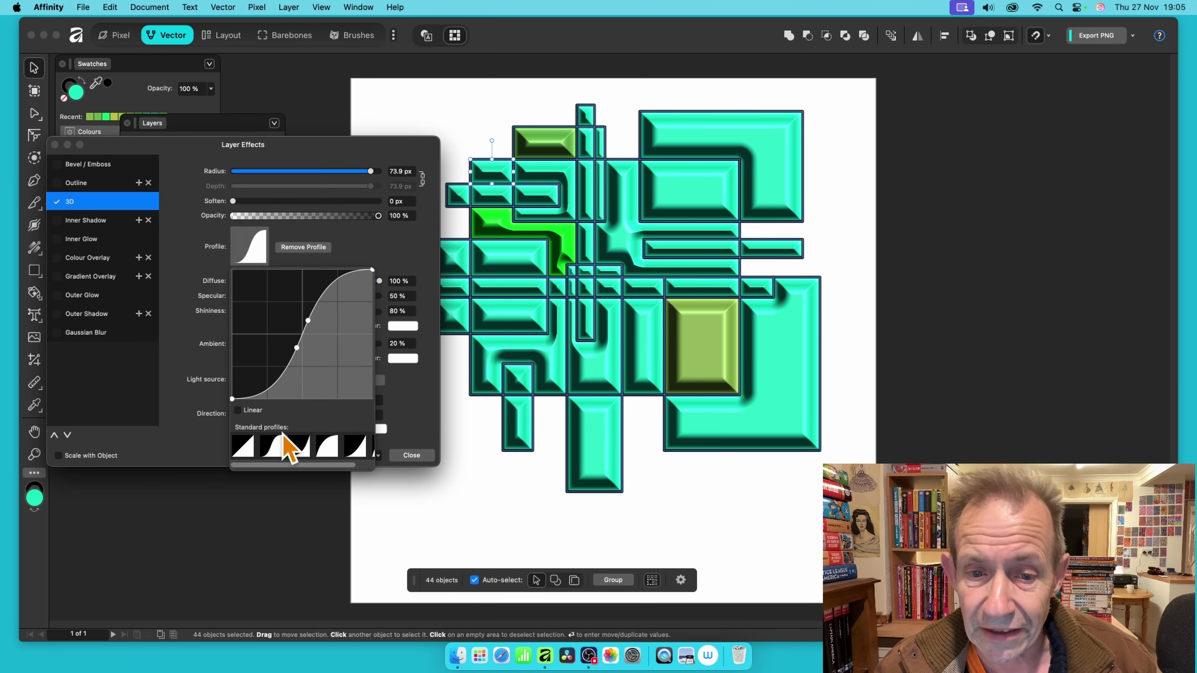
click(300, 447)
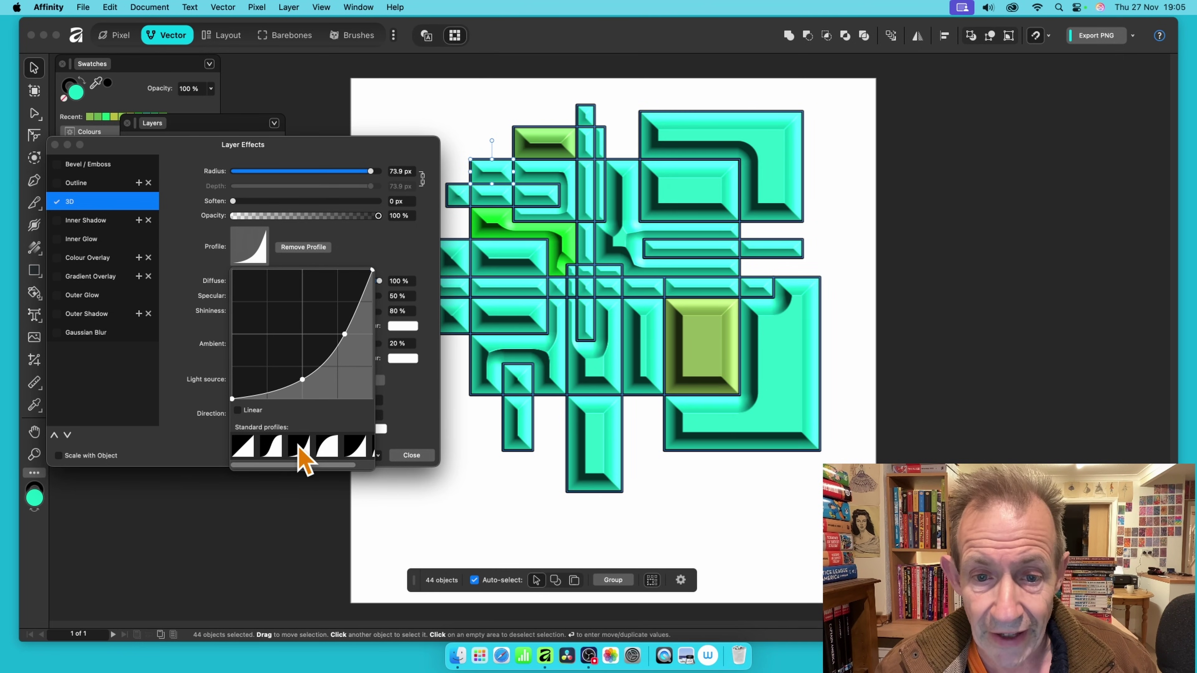
click(330, 447)
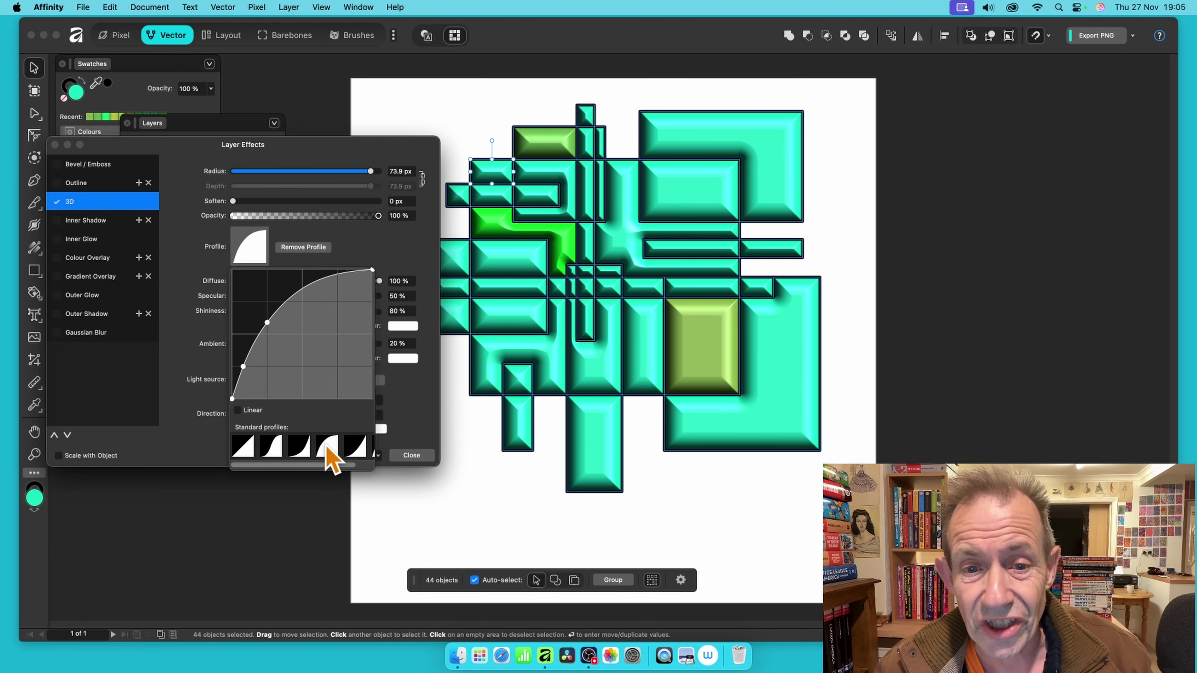
click(246, 447)
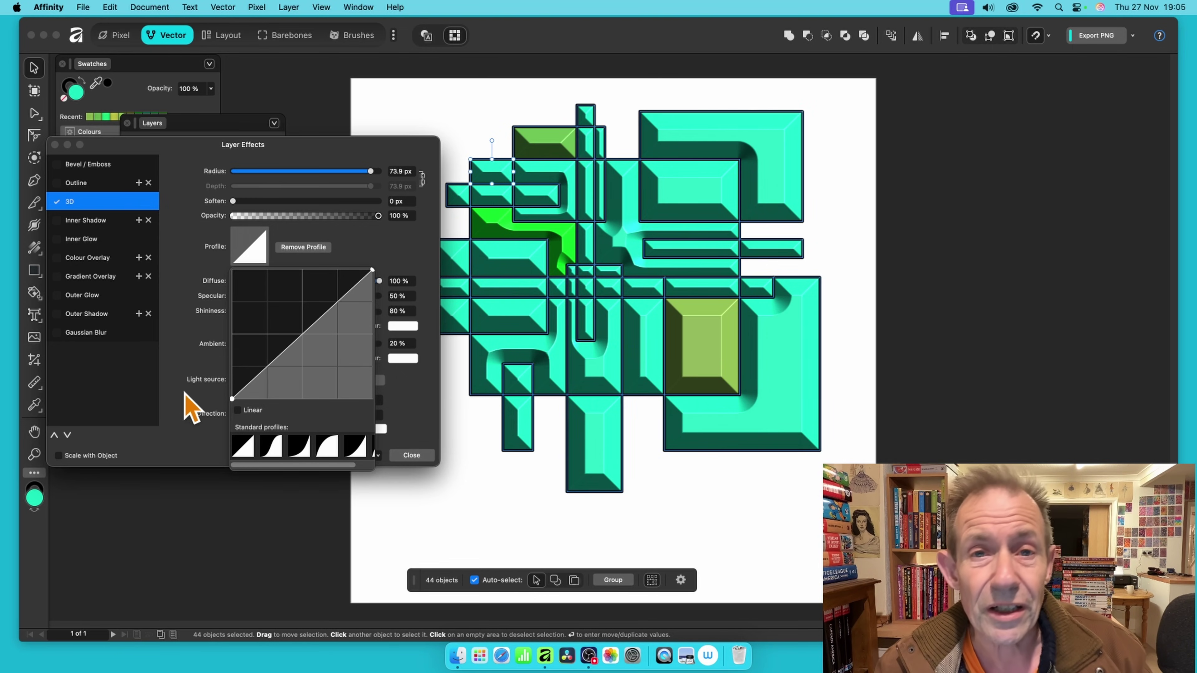
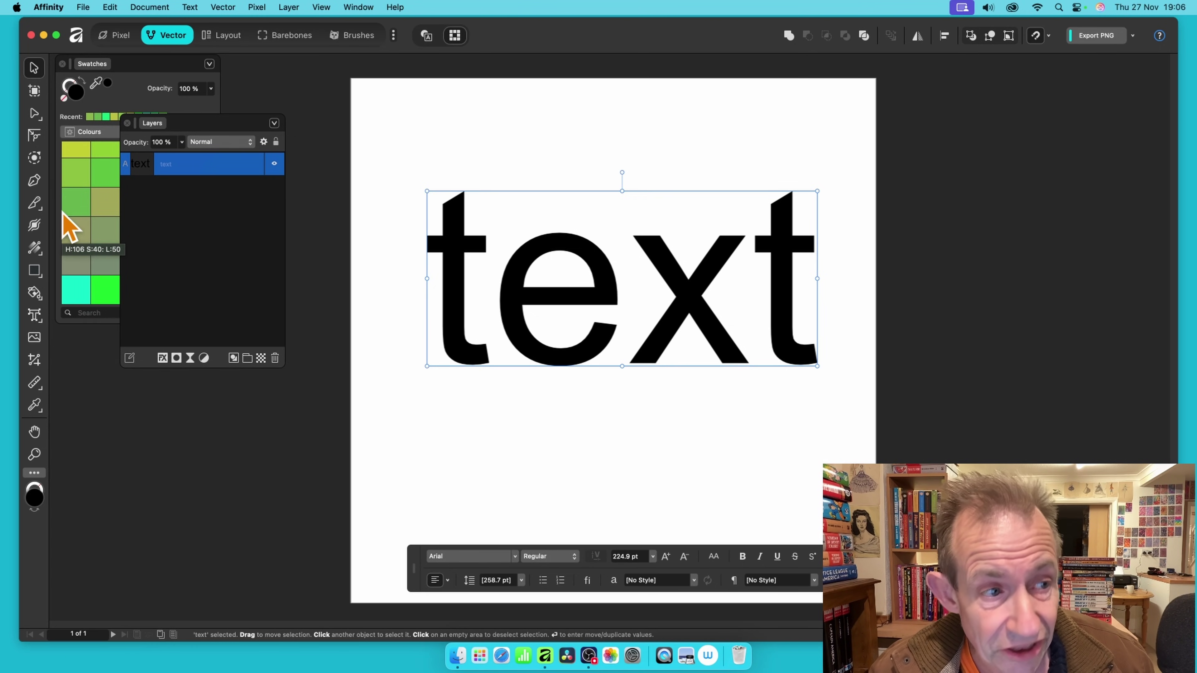
Draw a straight horizontal Pen line through the middle of the word "text", extending past both ends
click(34, 180)
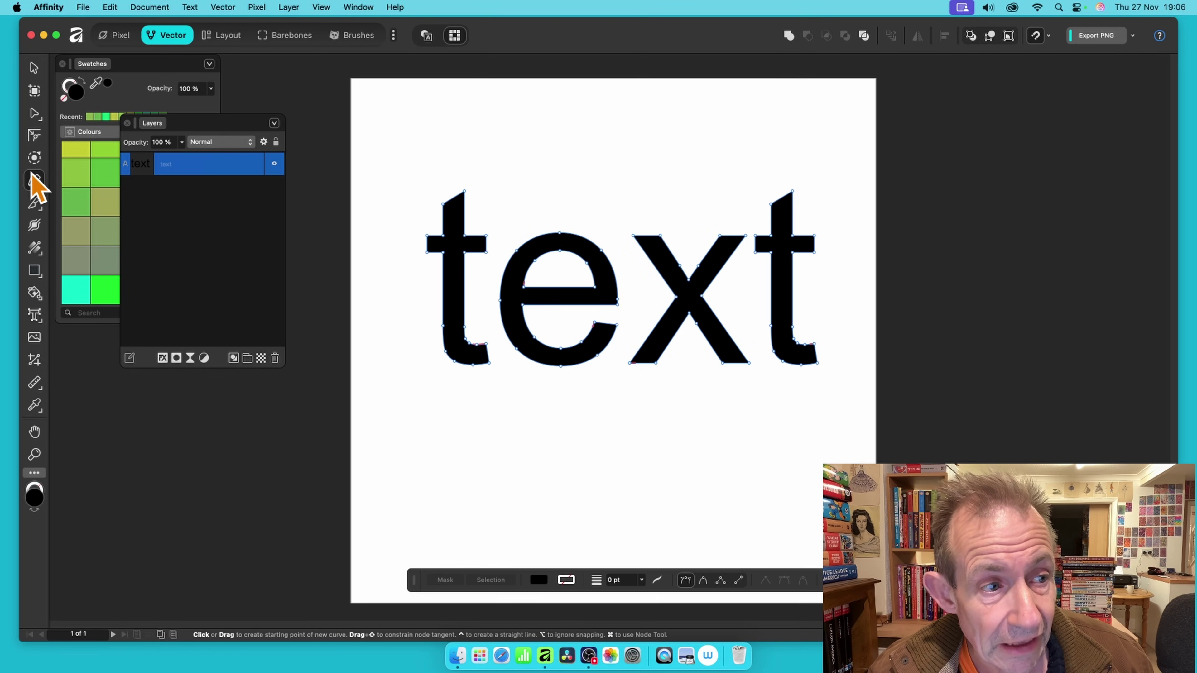
click(405, 290)
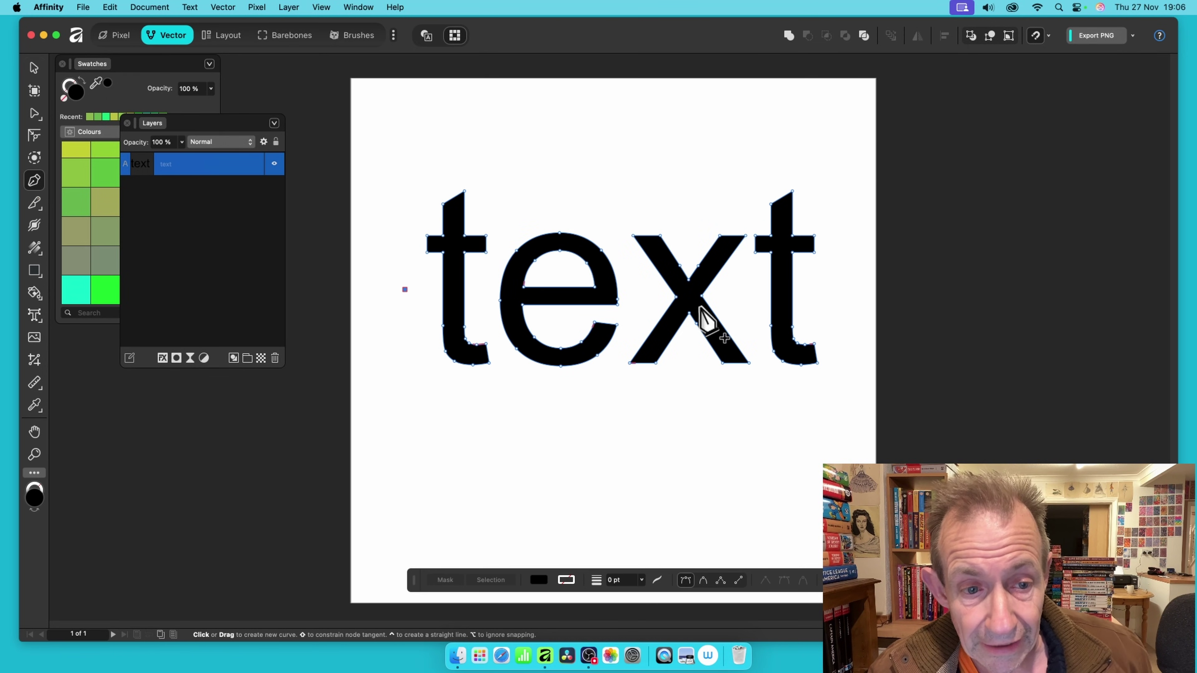
click(853, 290)
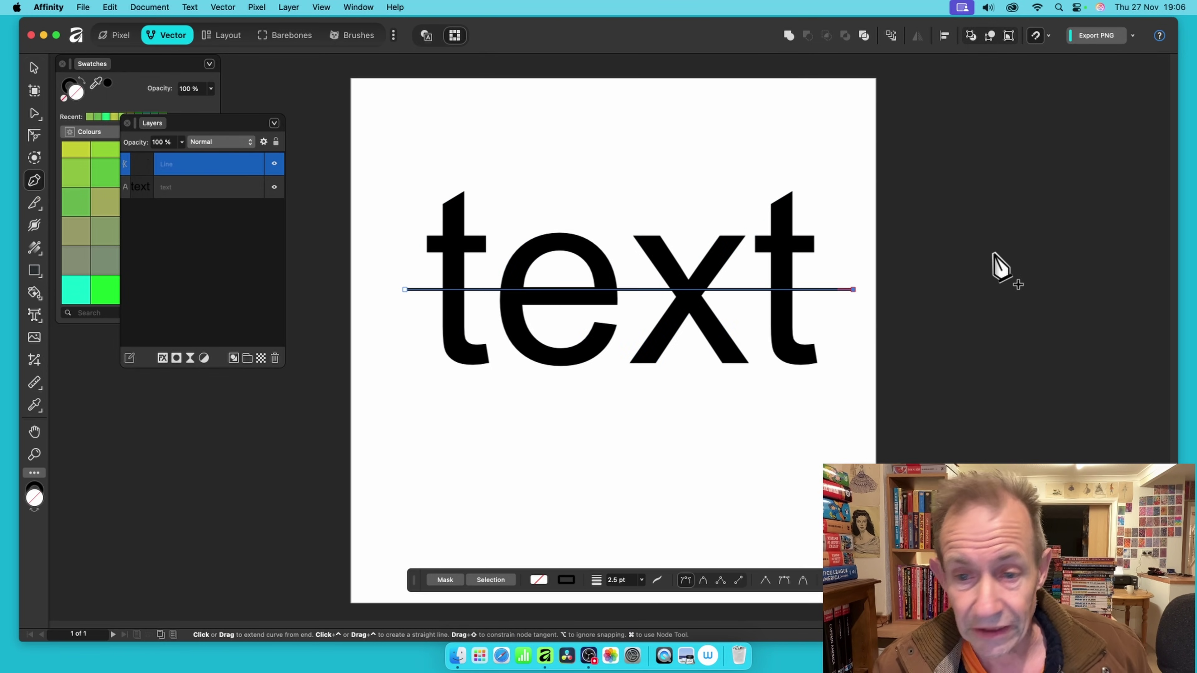
Divide the word "text" with the horizontal line running through it and check the resulting pieces
click(34, 68)
drag(351, 152, 950, 448)
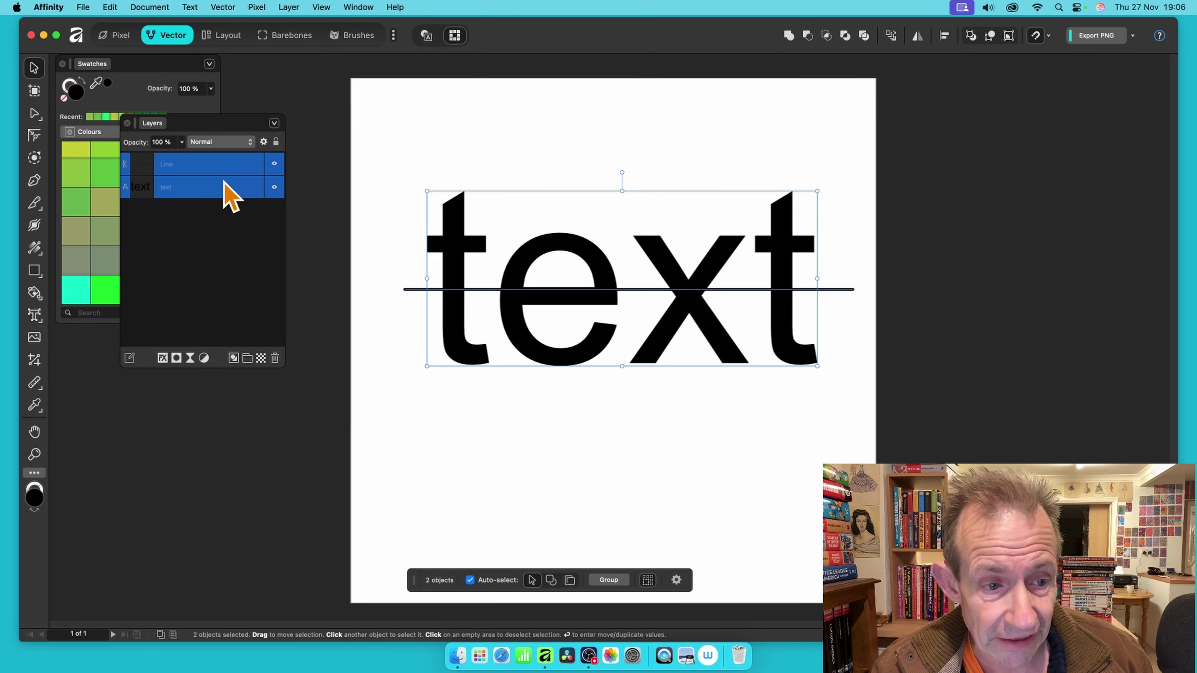
click(864, 37)
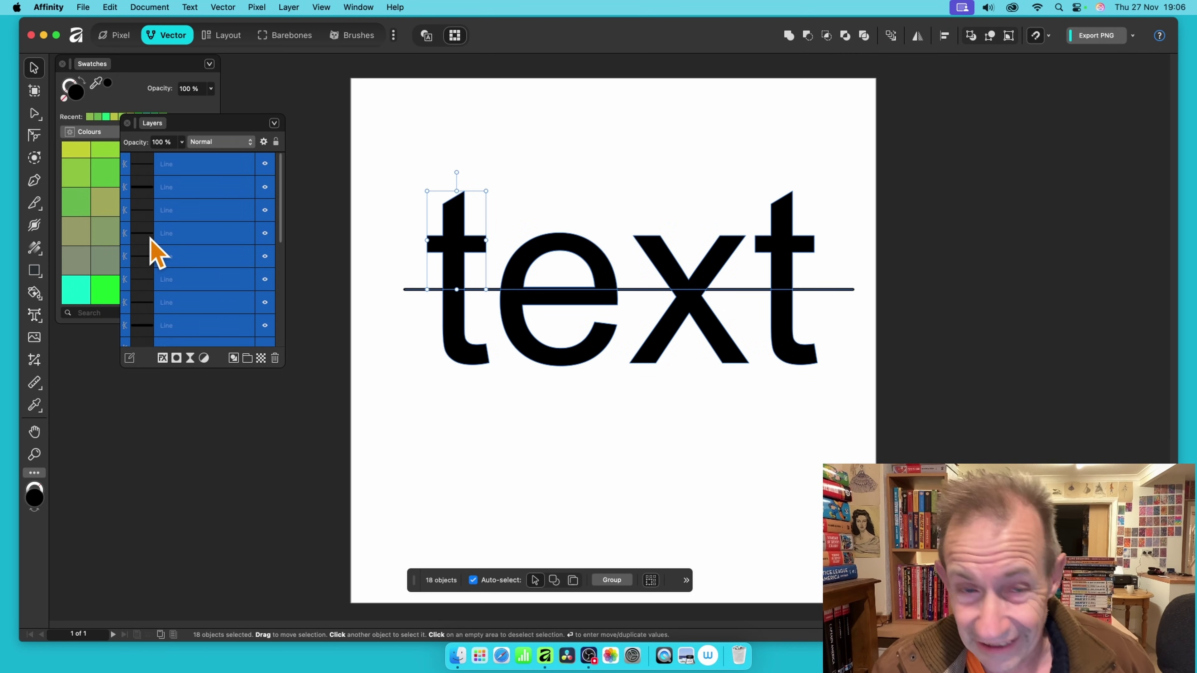
drag(281, 194, 286, 313)
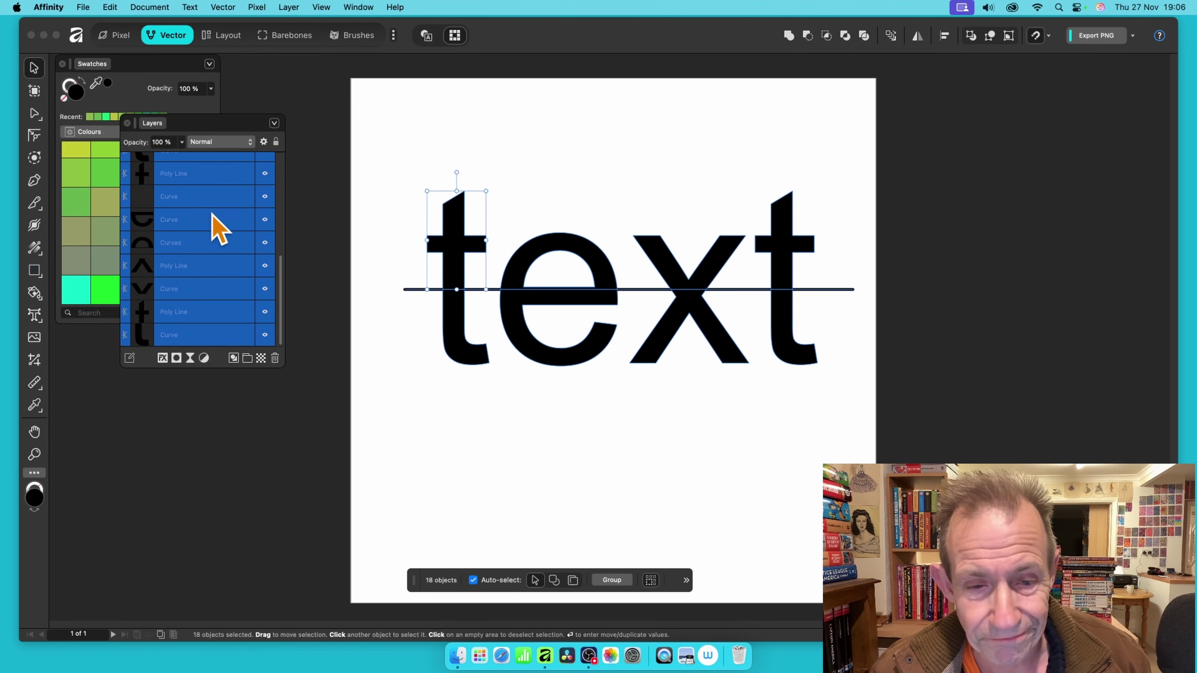
click(513, 152)
Recolour the upper halves of the four letters light green, green, magenta and blue, in reading order
click(458, 246)
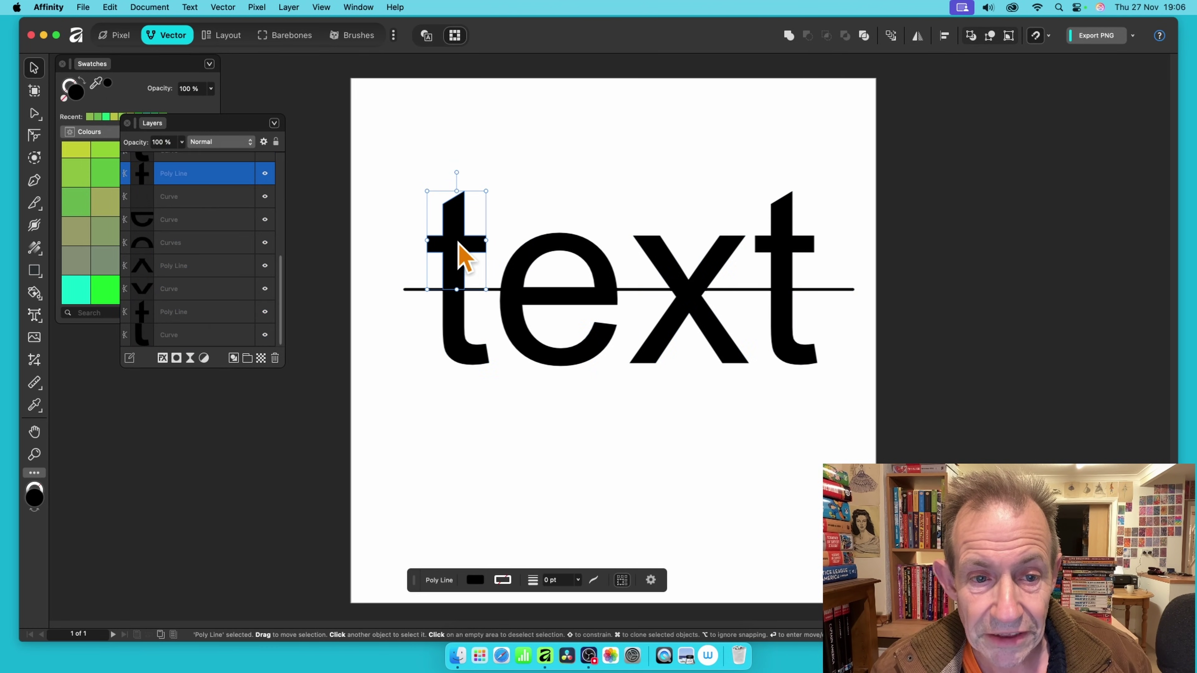
click(66, 173)
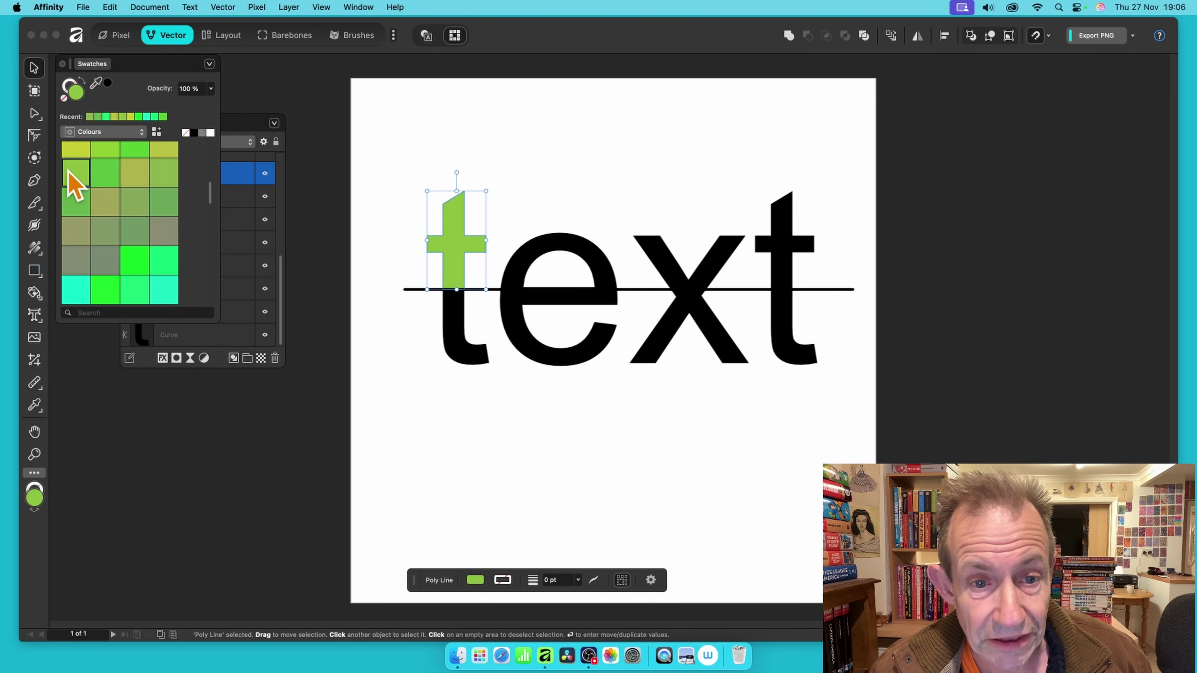
click(548, 241)
click(105, 172)
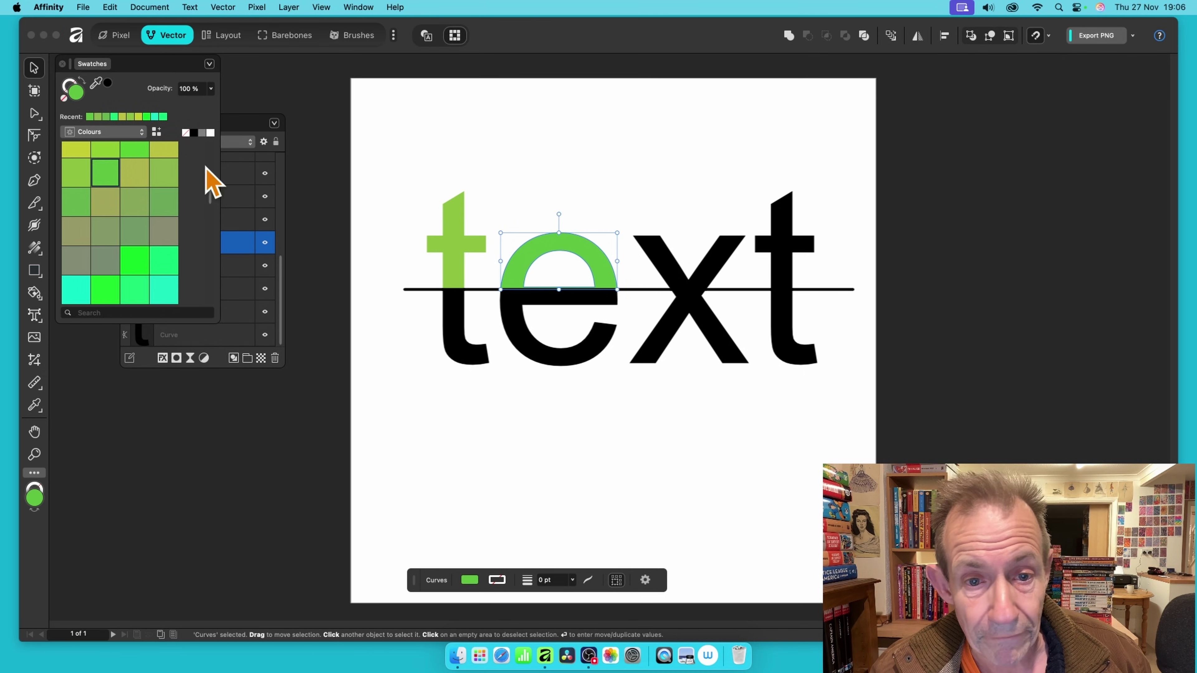
click(668, 276)
scroll(115, 235, down, 5)
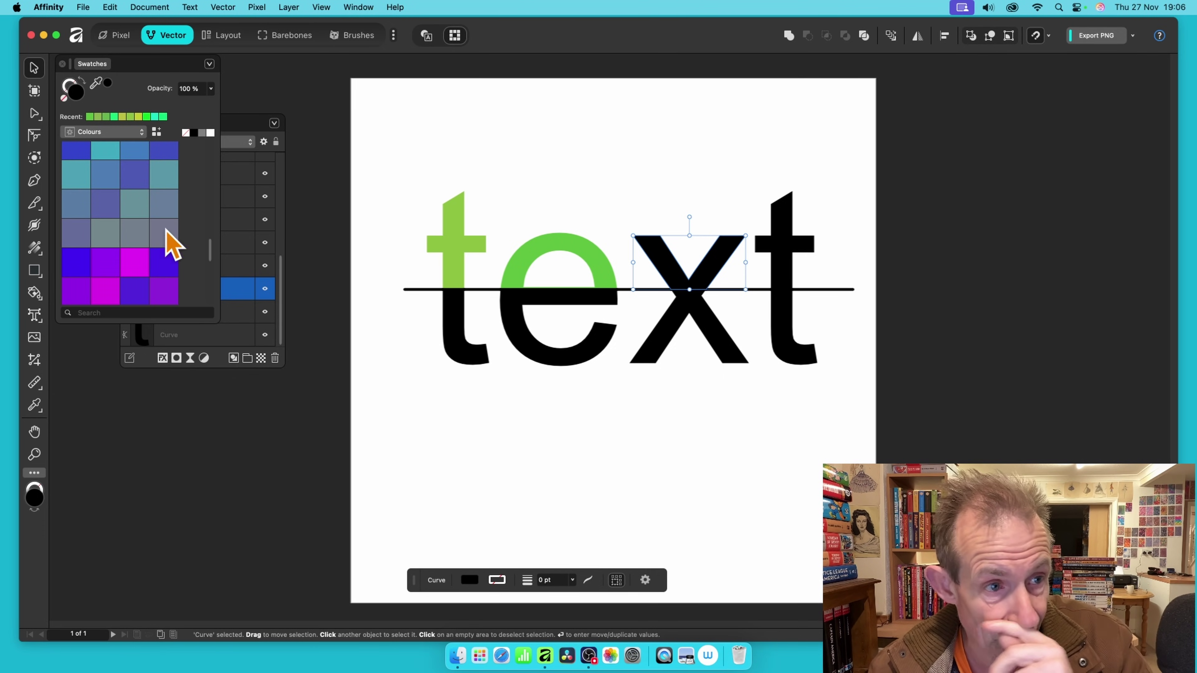
click(137, 265)
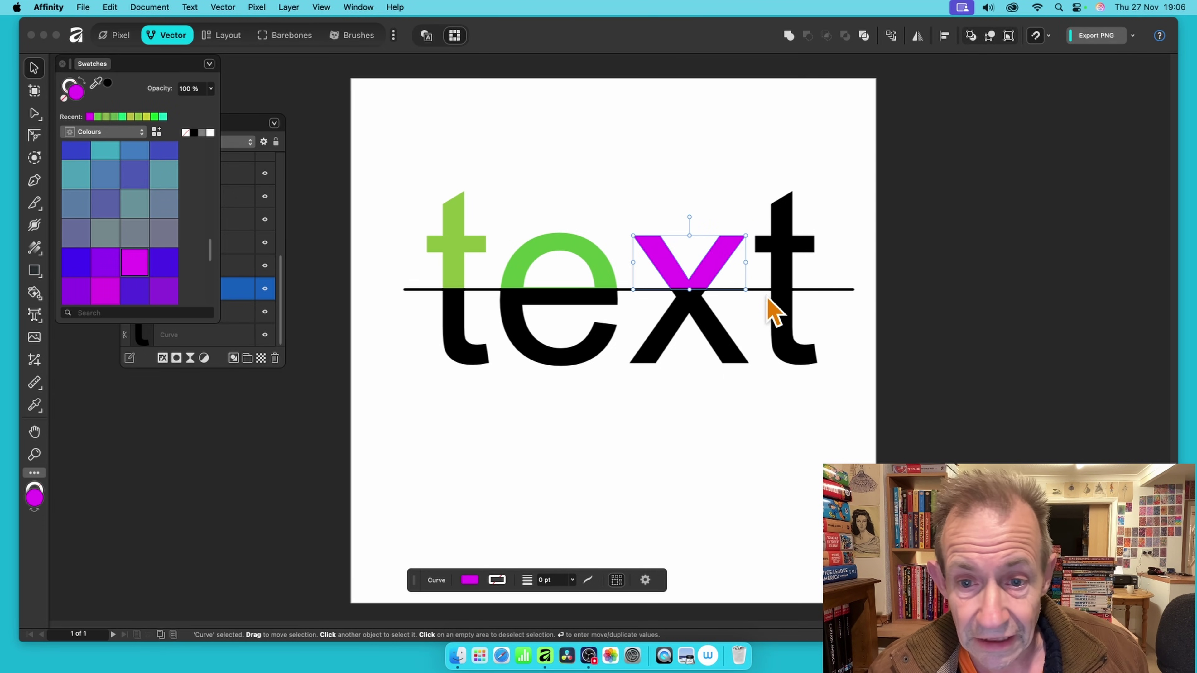
click(789, 264)
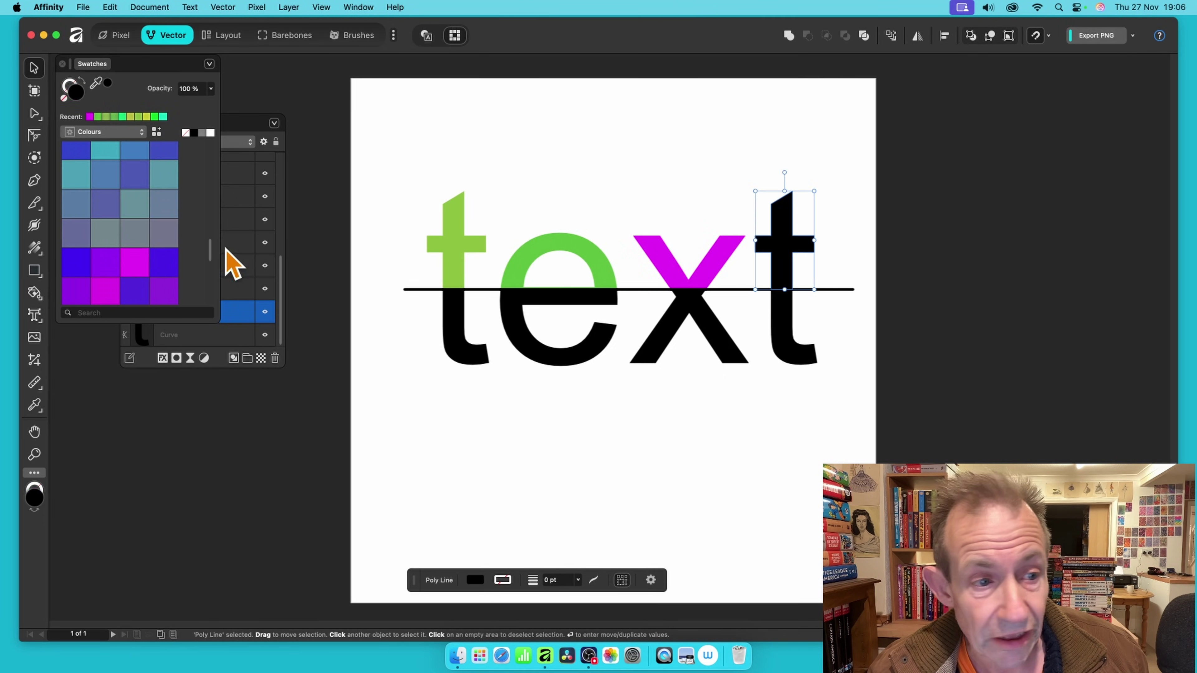
click(165, 262)
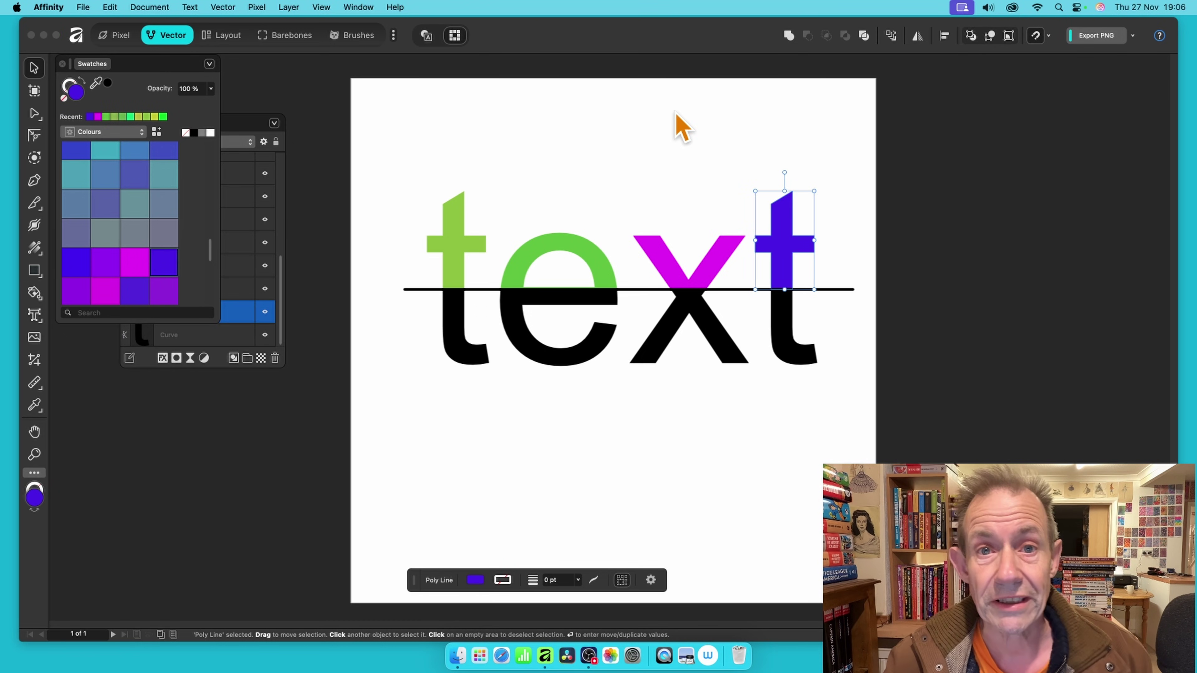
Recolour the lower half of the first "t" magenta and the lower half of the "e" blue
click(458, 325)
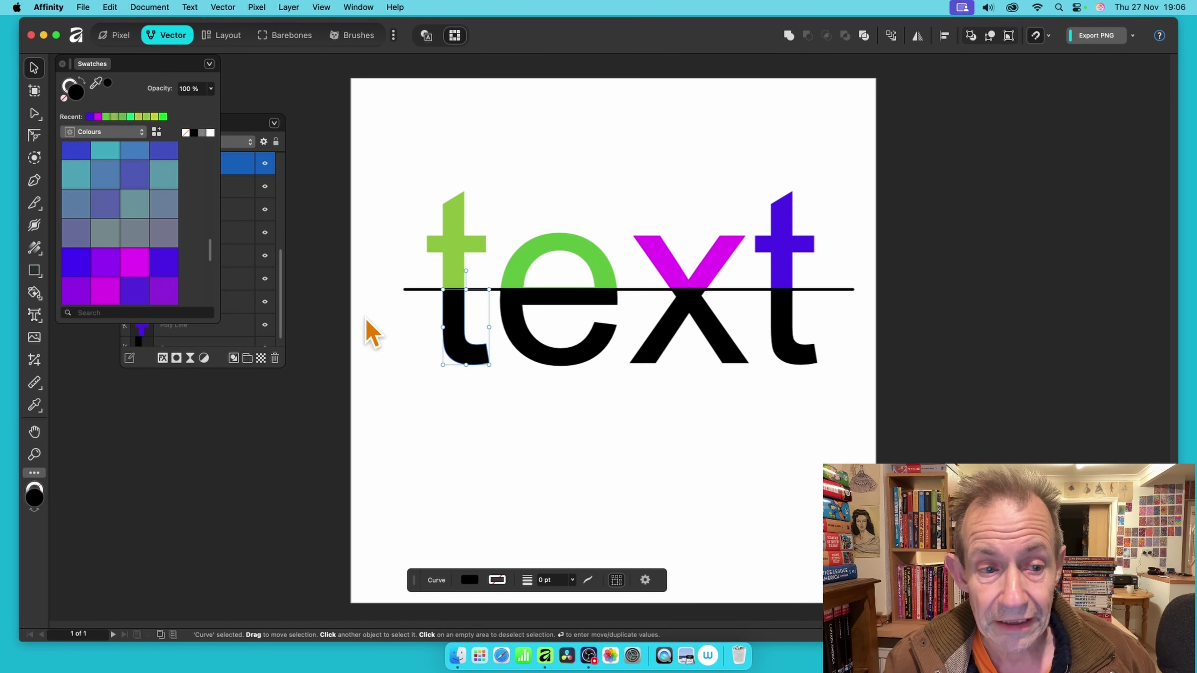
click(134, 262)
click(509, 328)
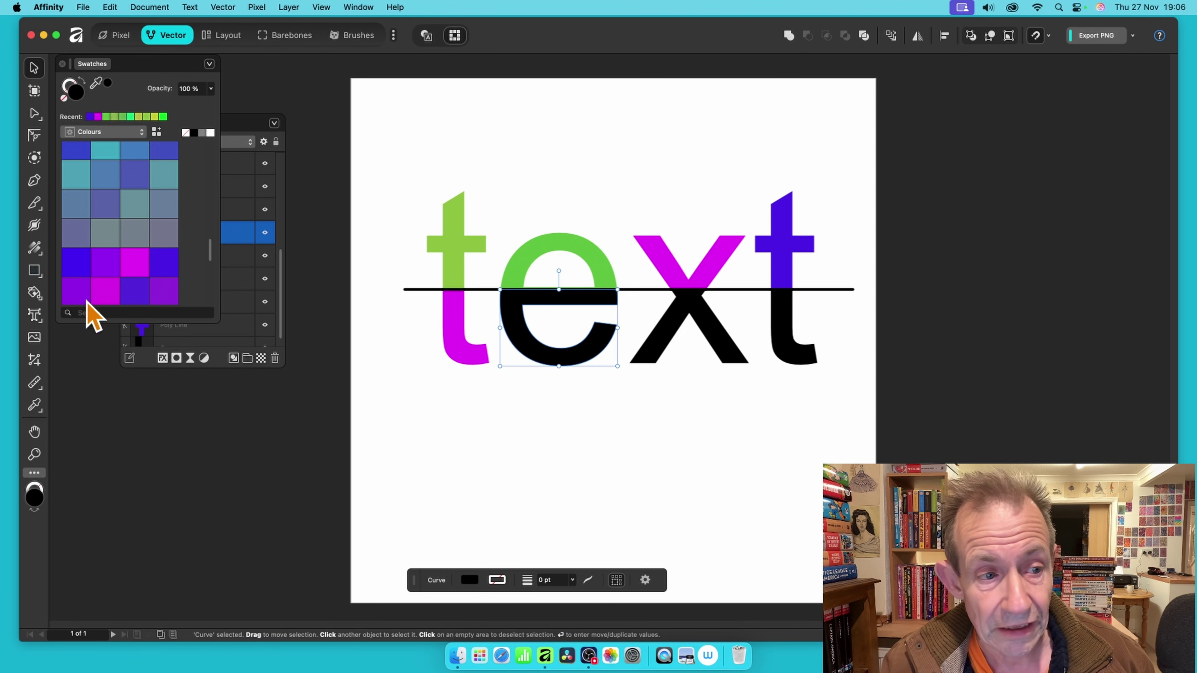
click(75, 263)
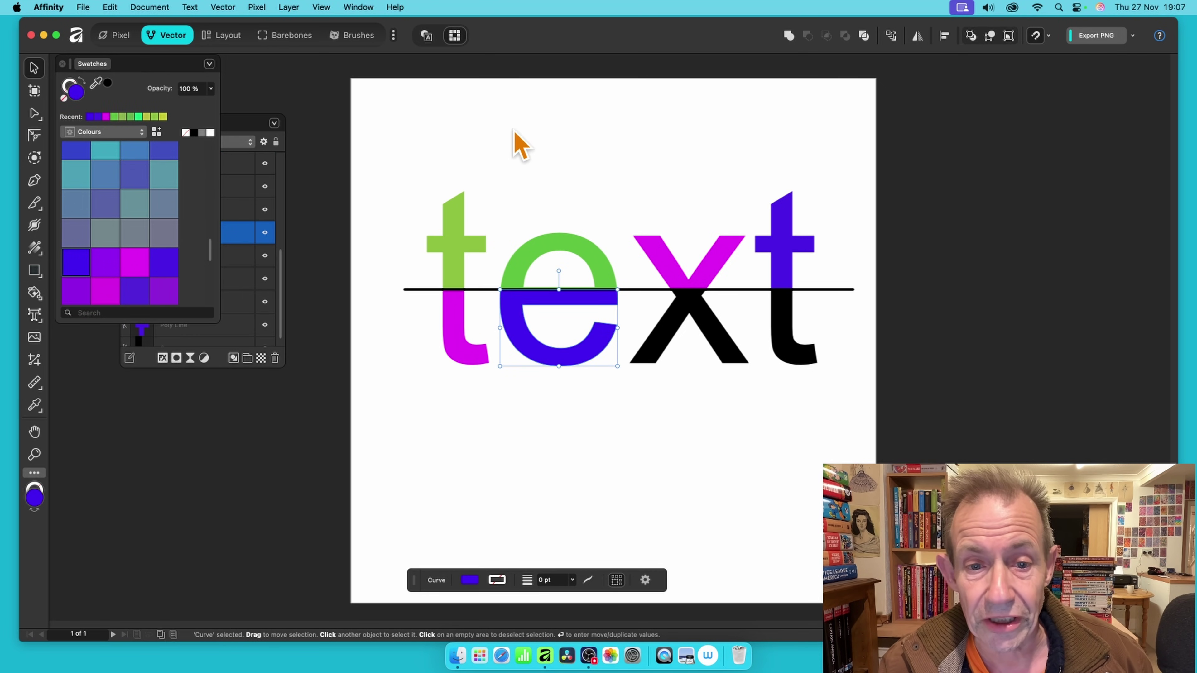
click(518, 146)
Move four pieces of the divided line away from the text, one above the "e" and the others slightly below the cut
click(655, 291)
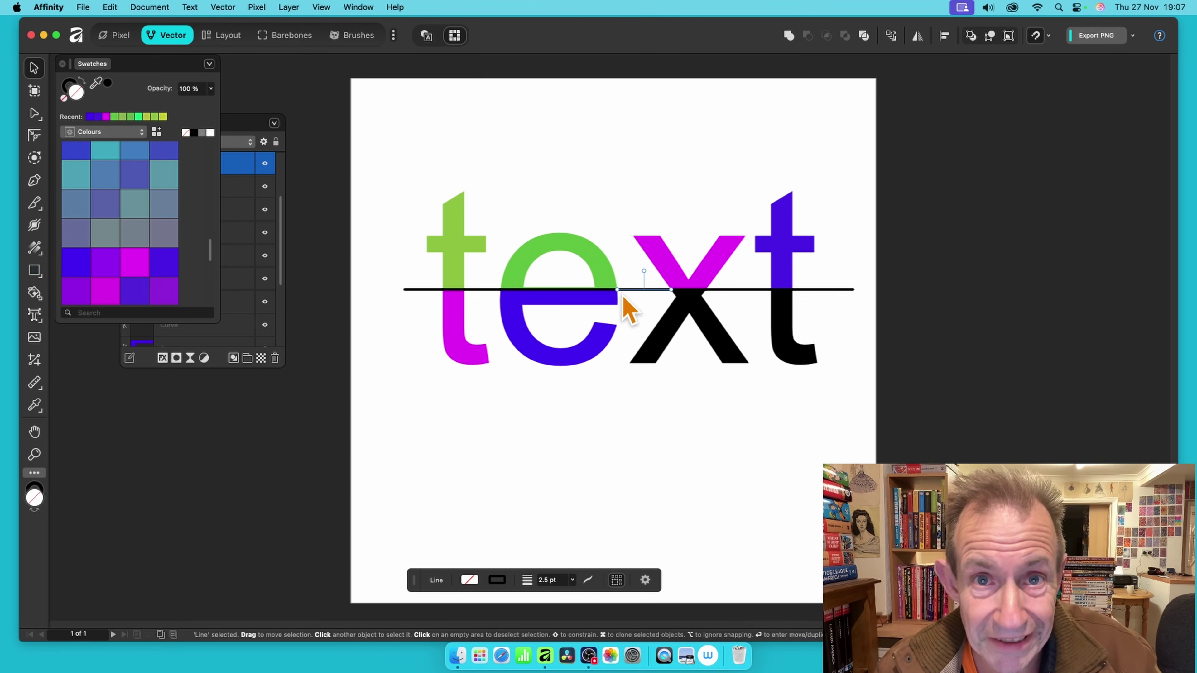
click(141, 174)
drag(652, 291, 646, 316)
drag(560, 291, 568, 211)
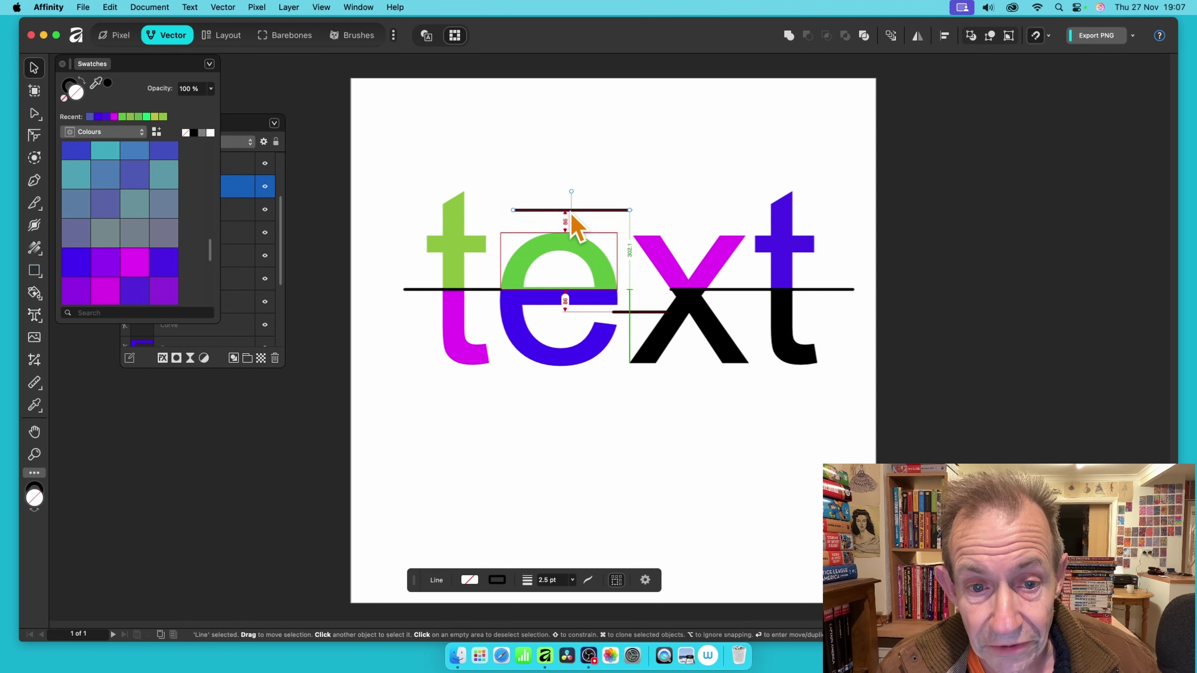
click(489, 290)
drag(485, 289, 414, 305)
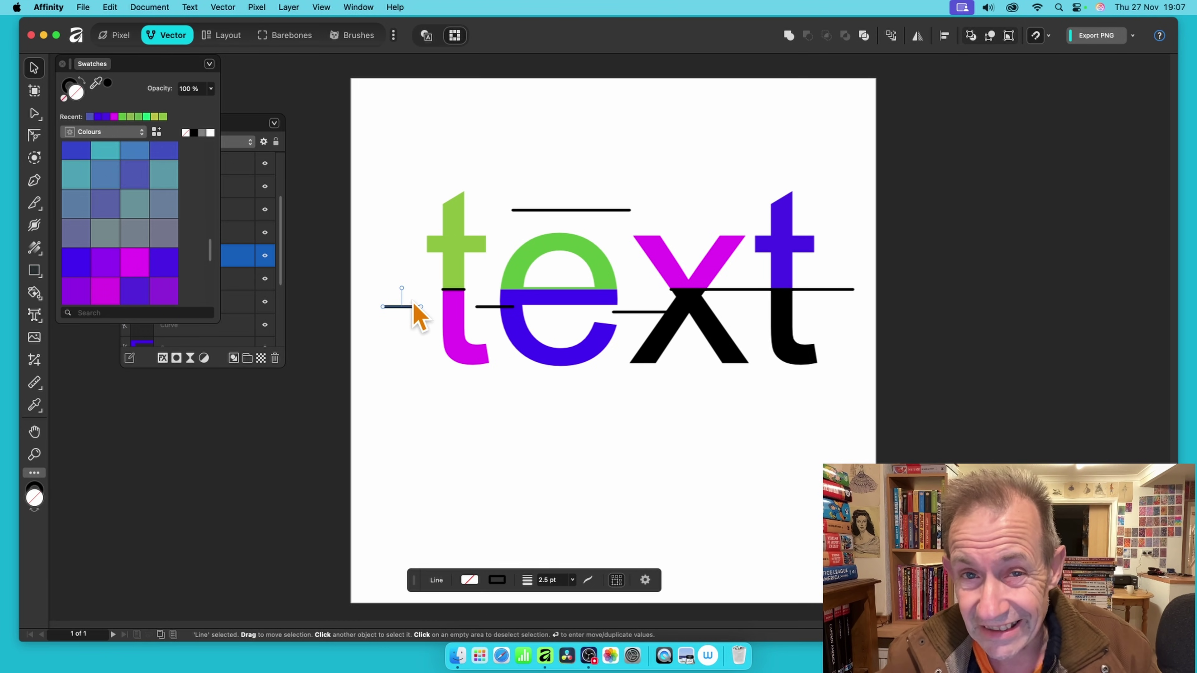
Select all the text and line pieces on the page and delete them
drag(342, 129, 937, 438)
key(Delete)
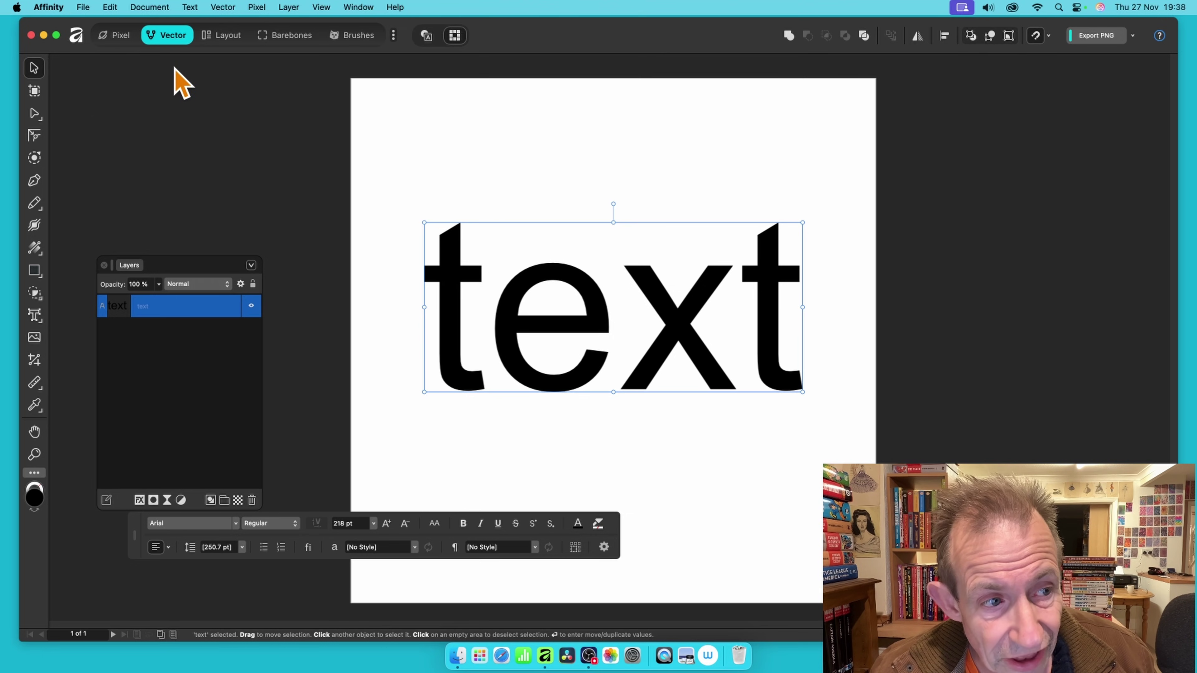
Draw a vertical Pen line between the first "t" and the "e", and shift it slightly so it clears both letters
click(34, 181)
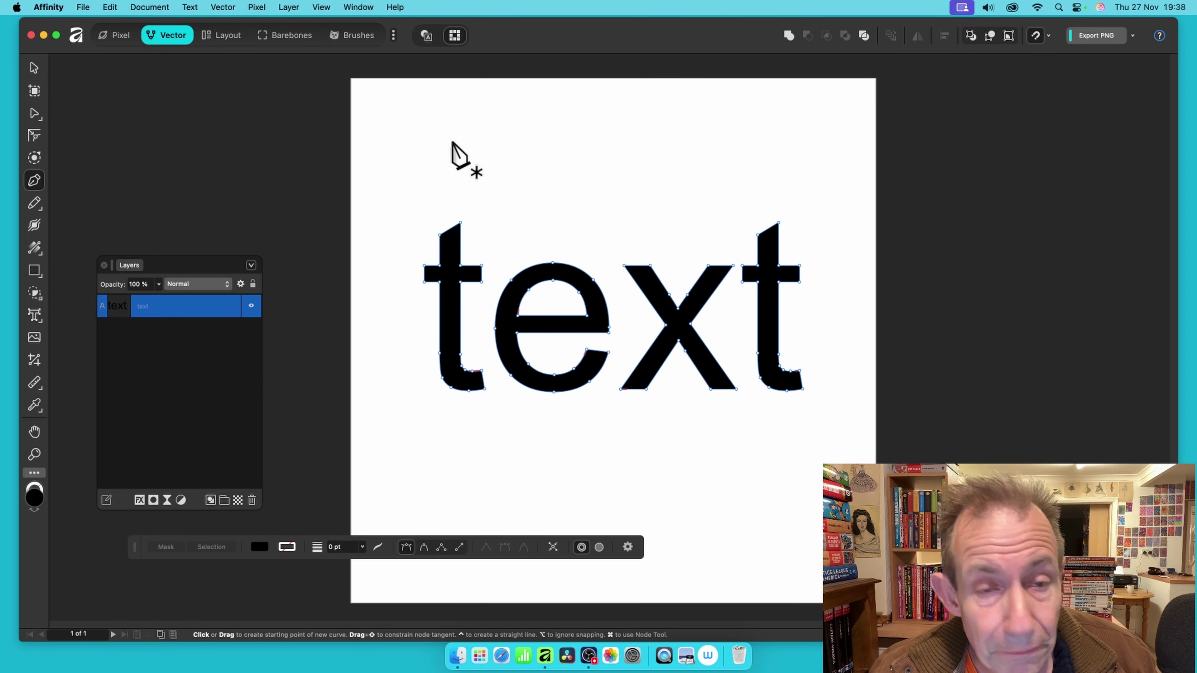
click(493, 190)
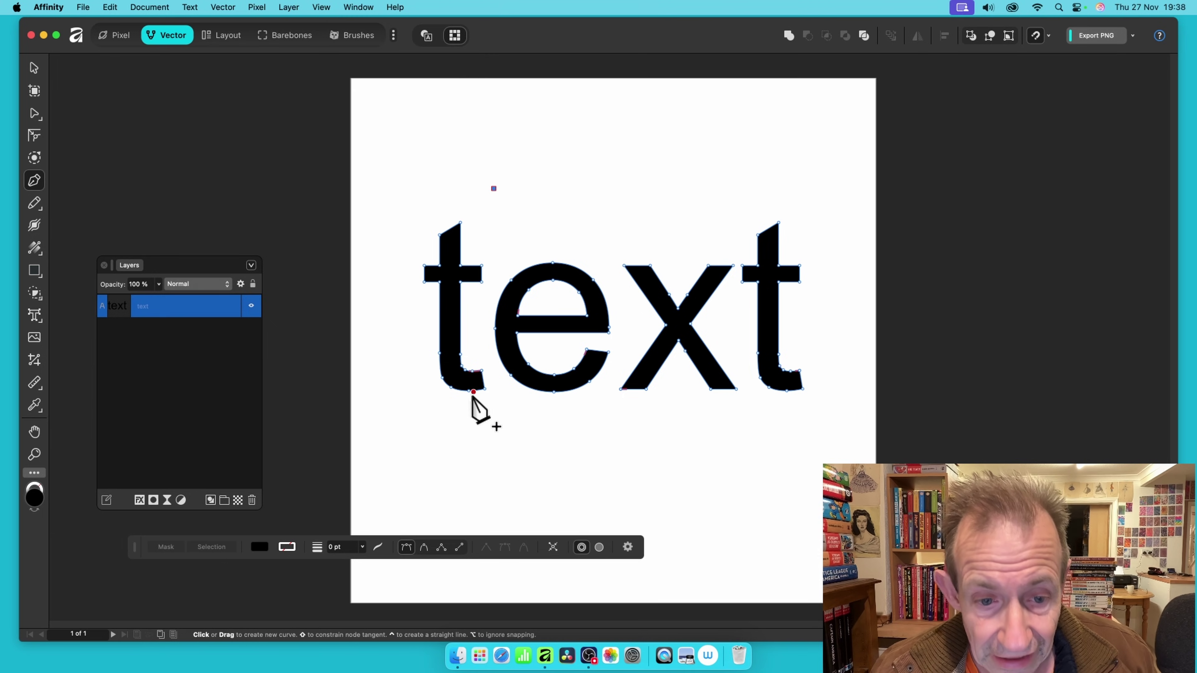
click(494, 445)
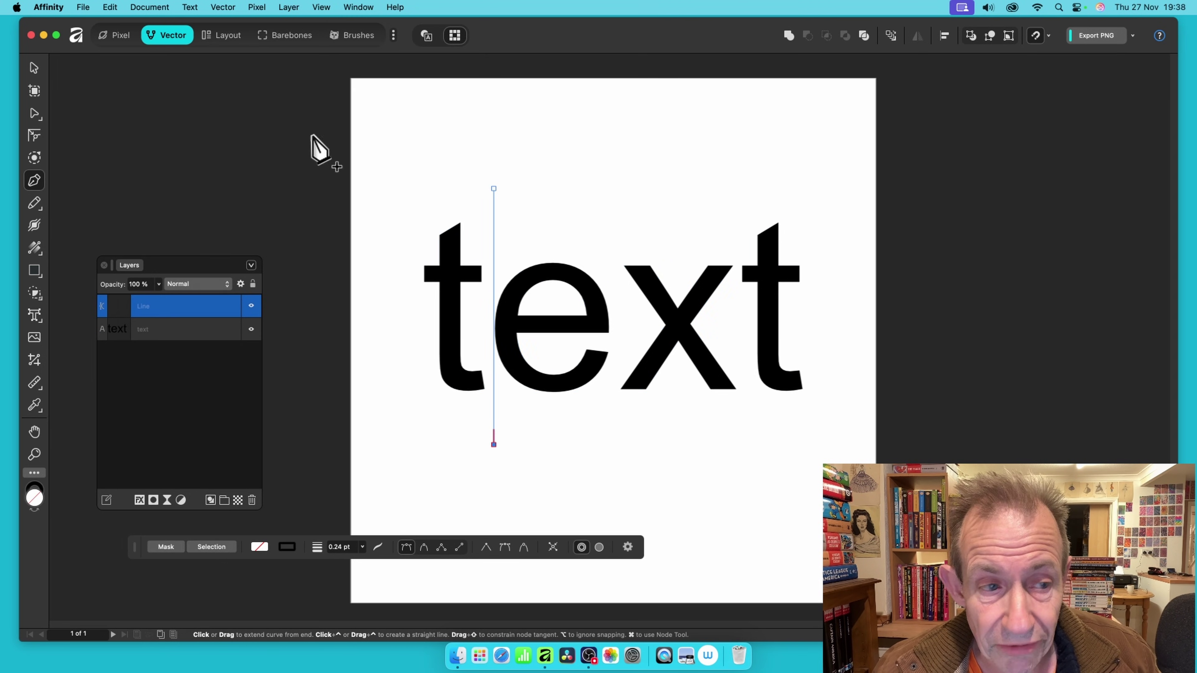
click(33, 69)
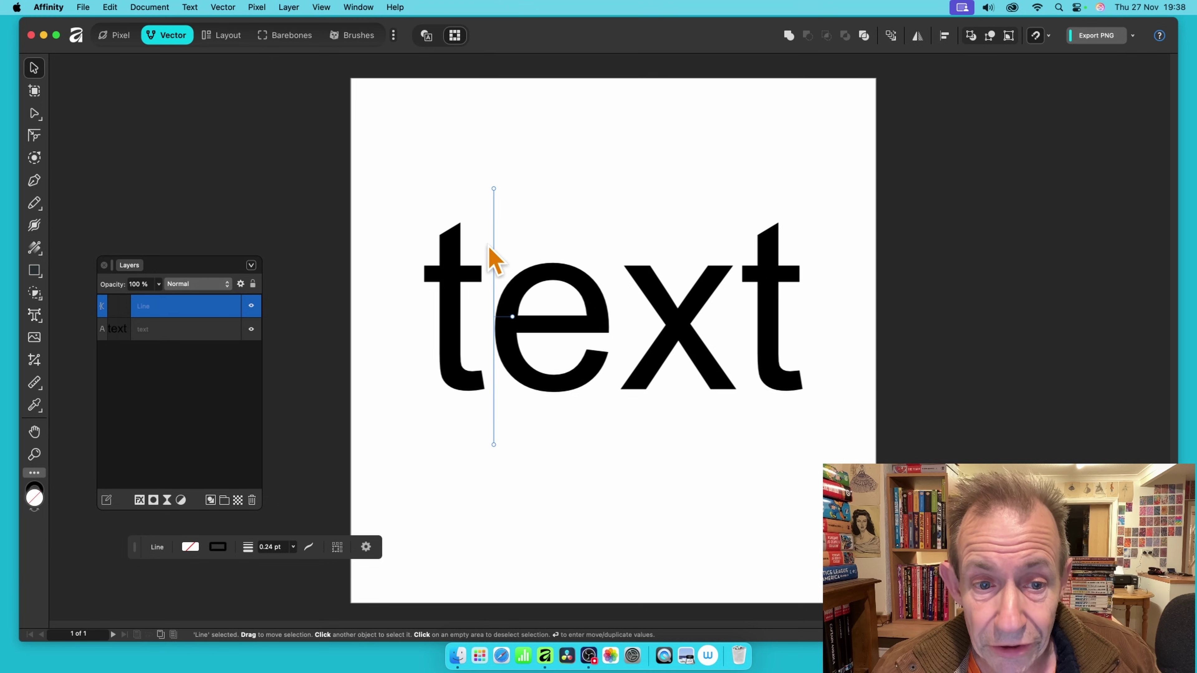
drag(492, 250, 488, 246)
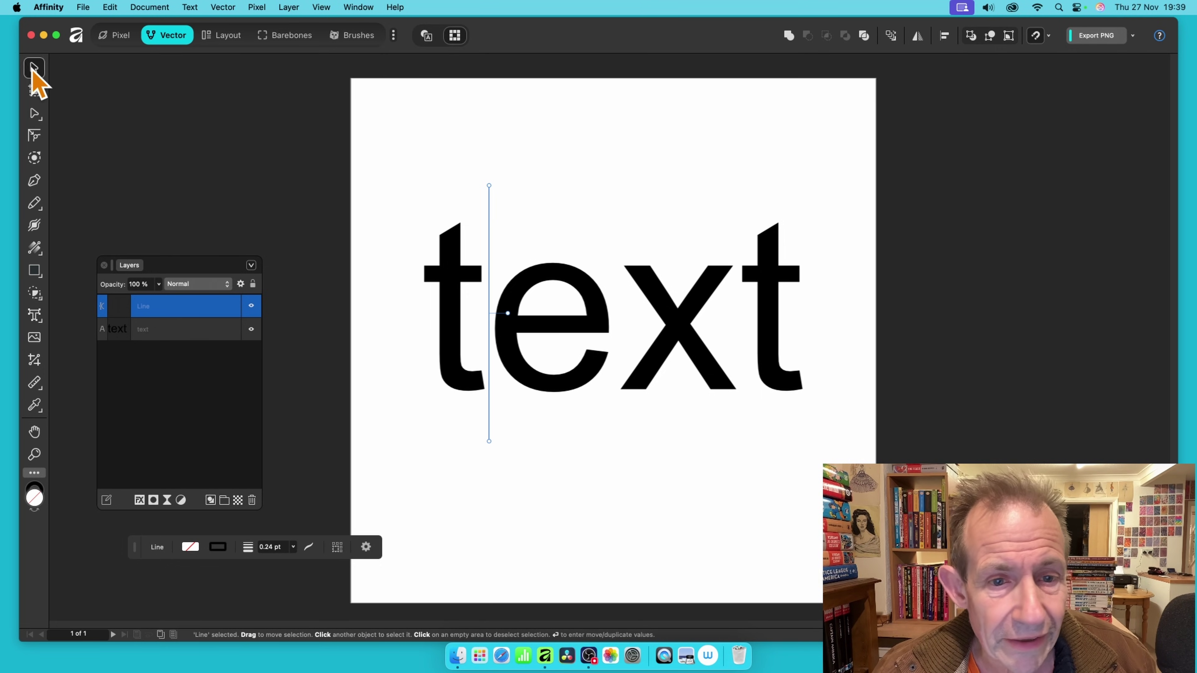
Give the word "text" a red B22F2F outline with a 3.5 pt stroke width
click(545, 278)
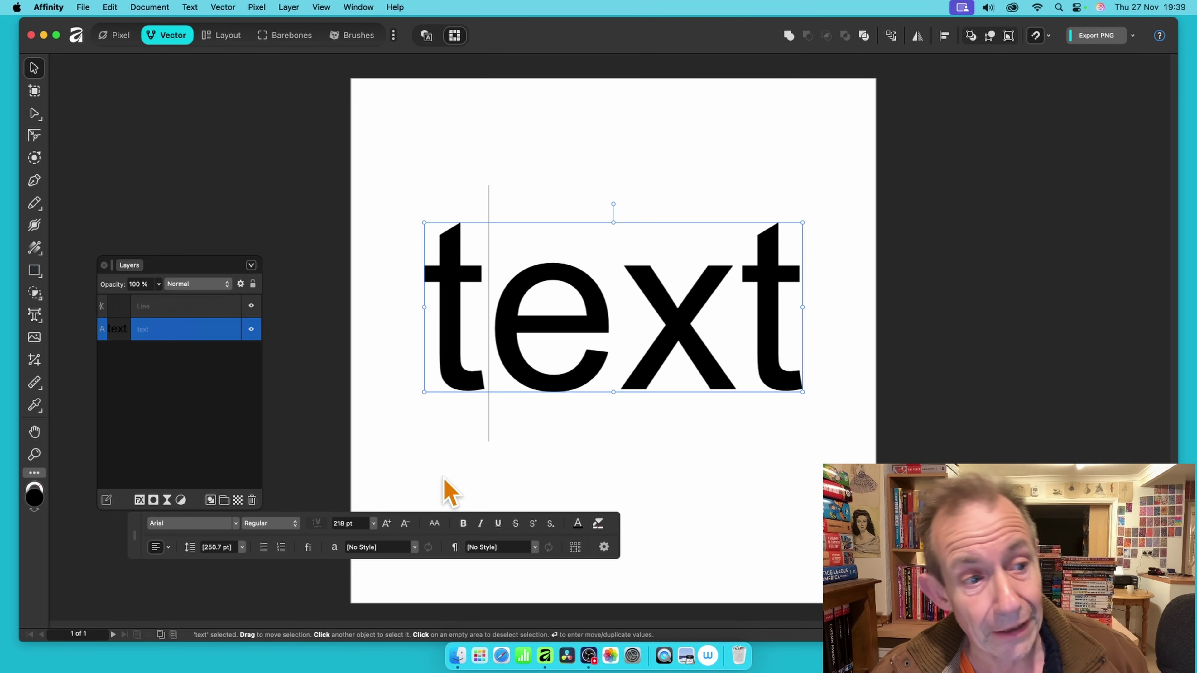
click(35, 272)
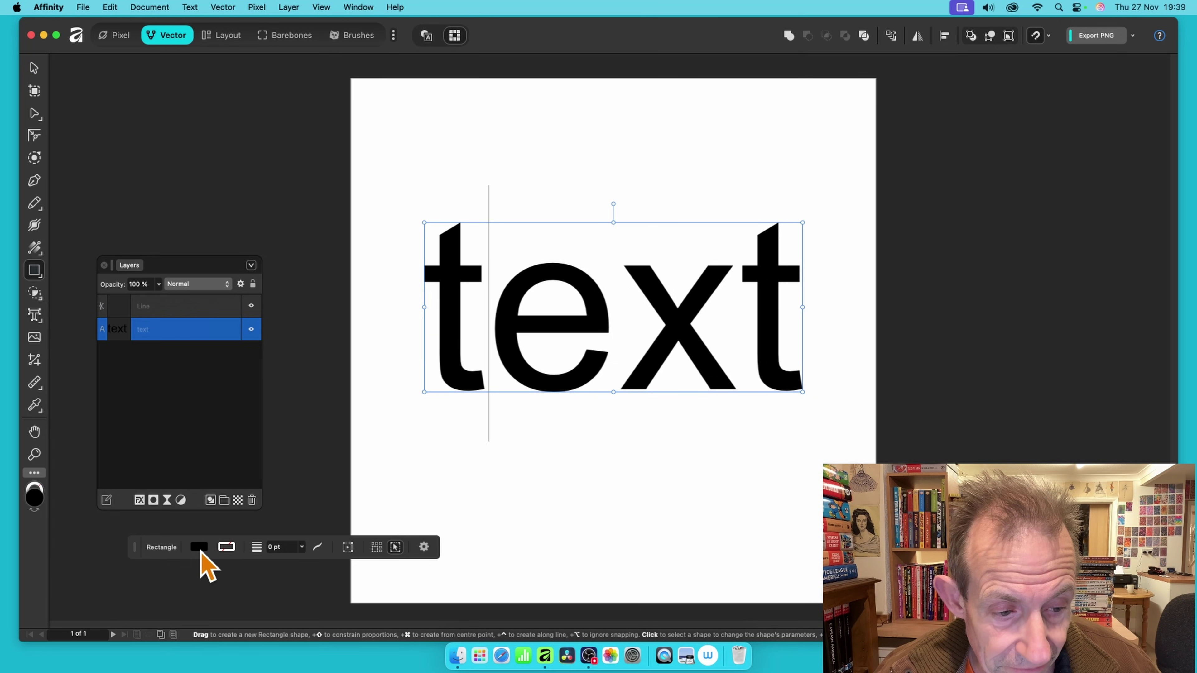
click(230, 549)
click(329, 382)
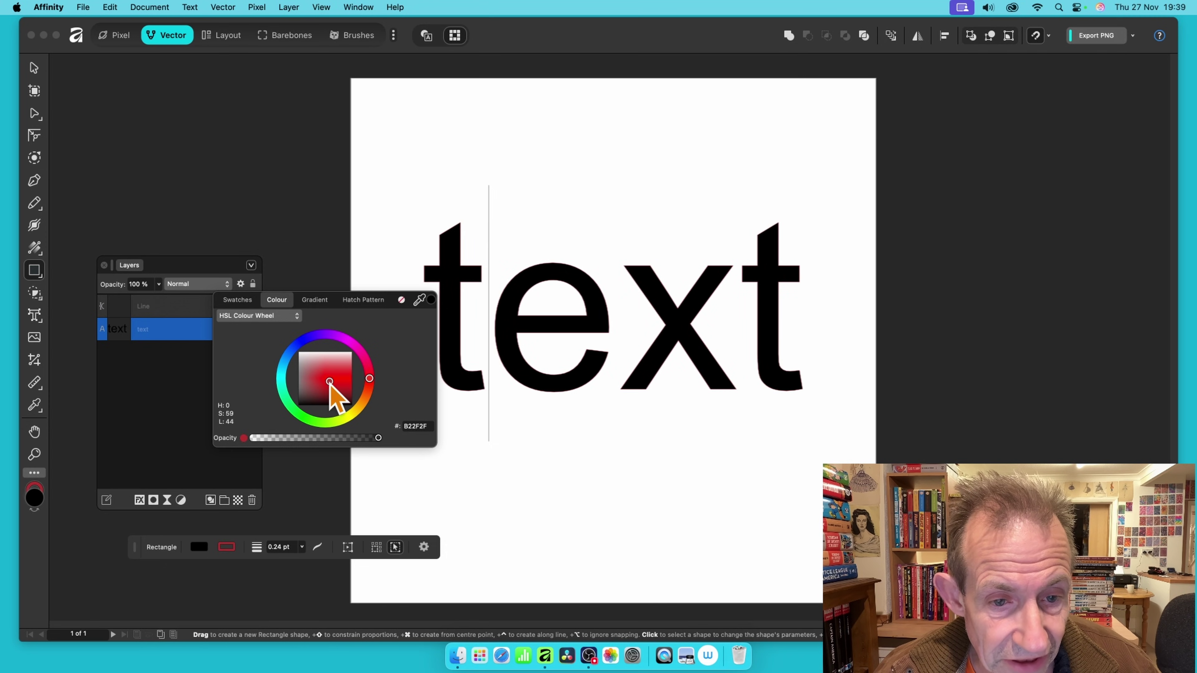
click(302, 547)
drag(311, 563, 327, 561)
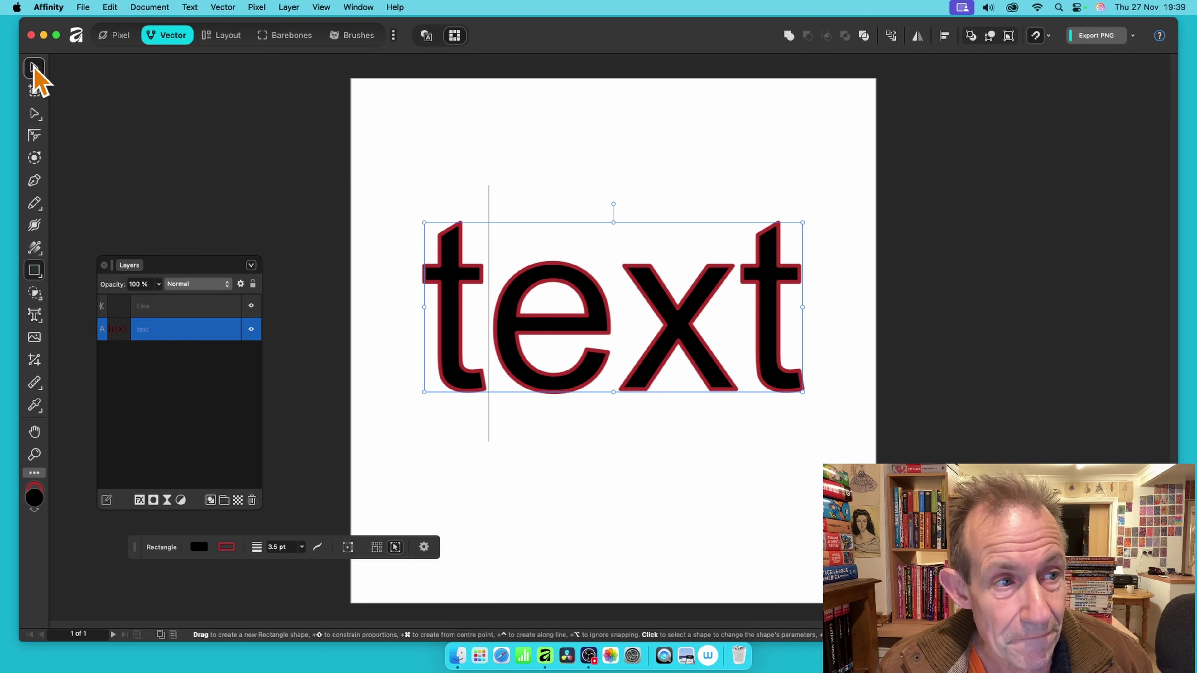
Duplicate the vertical line into the gaps between "e" and "x" and between "x" and the last "t"
click(34, 69)
click(489, 204)
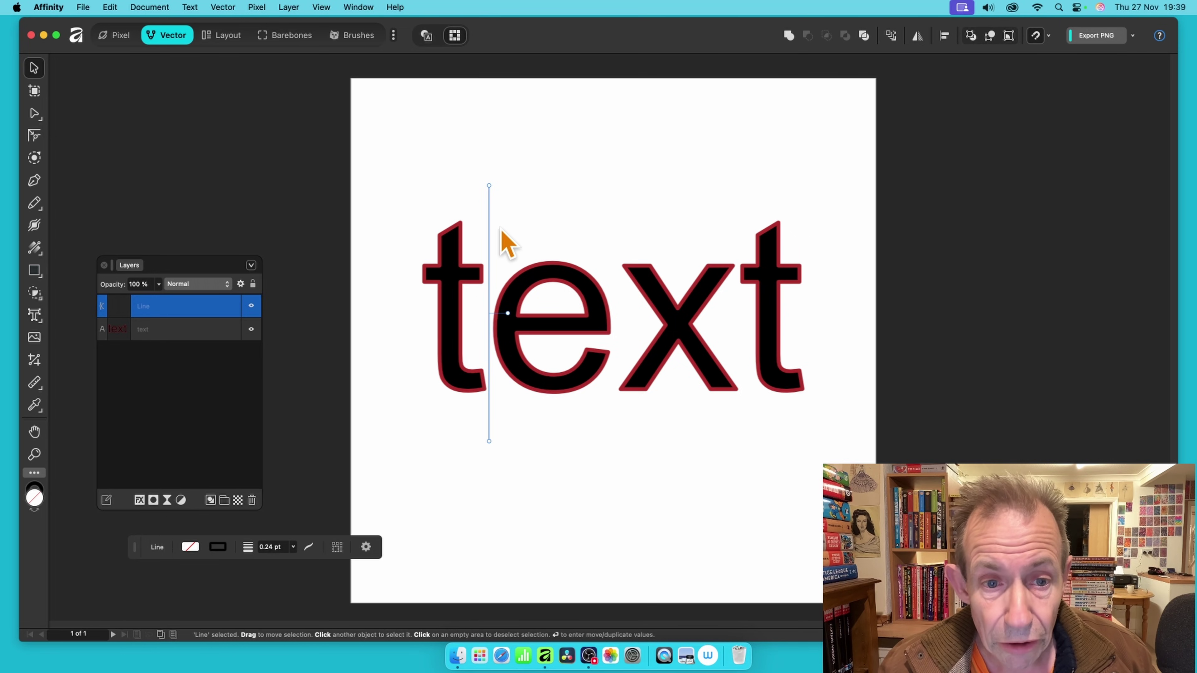
drag(489, 211, 741, 216)
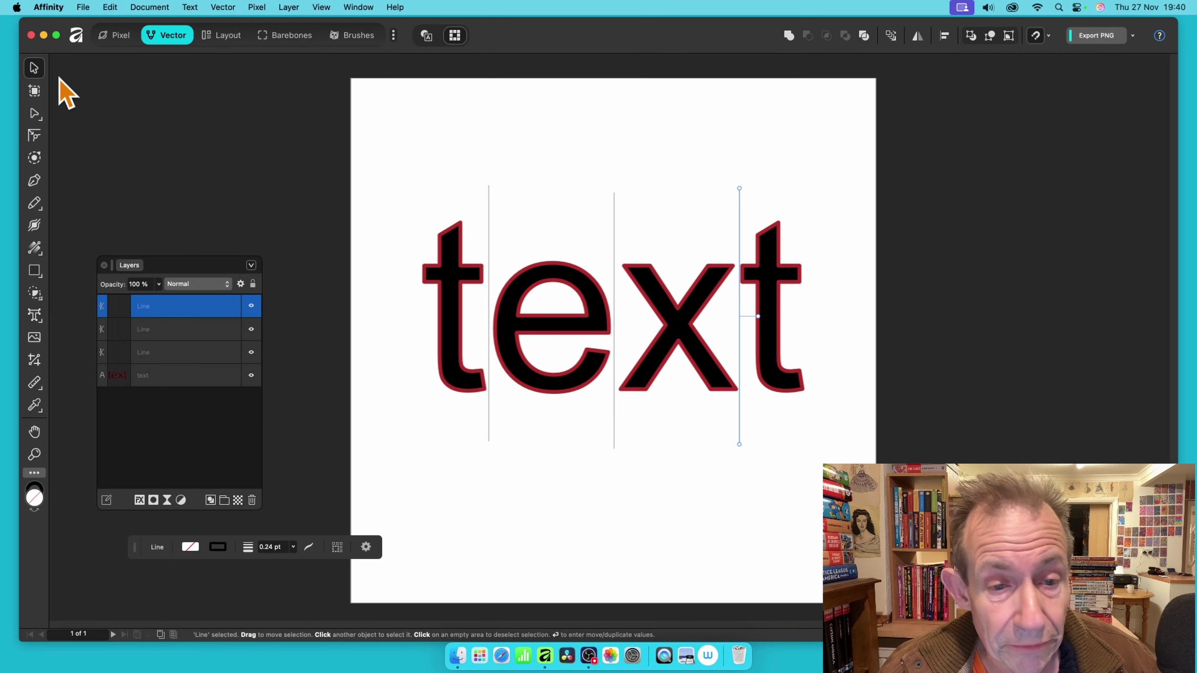
Select the outlined text with all three vertical lines, divide them, and clear the selection
drag(390, 132, 922, 486)
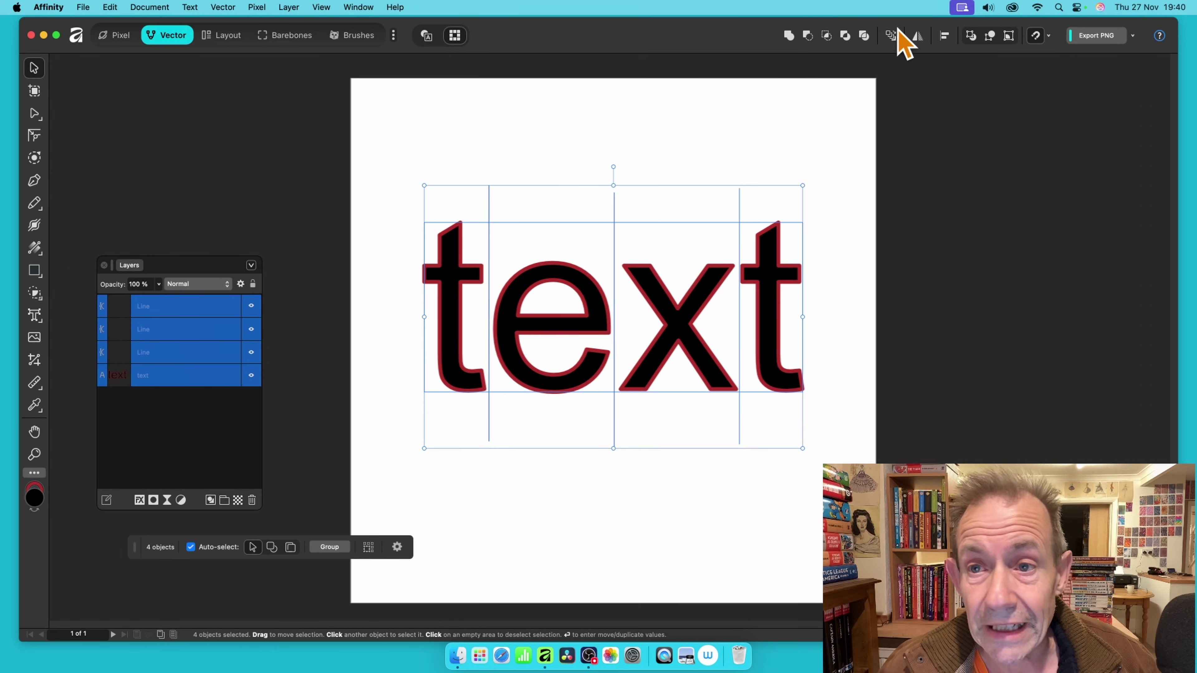
click(864, 36)
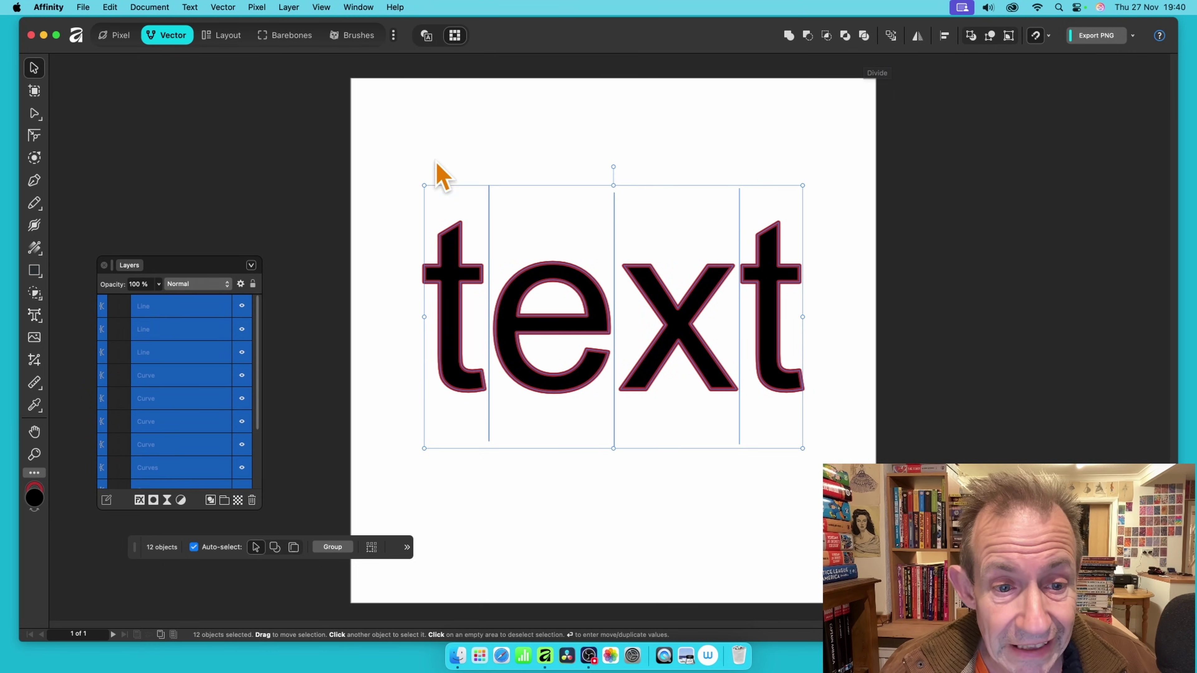
click(464, 150)
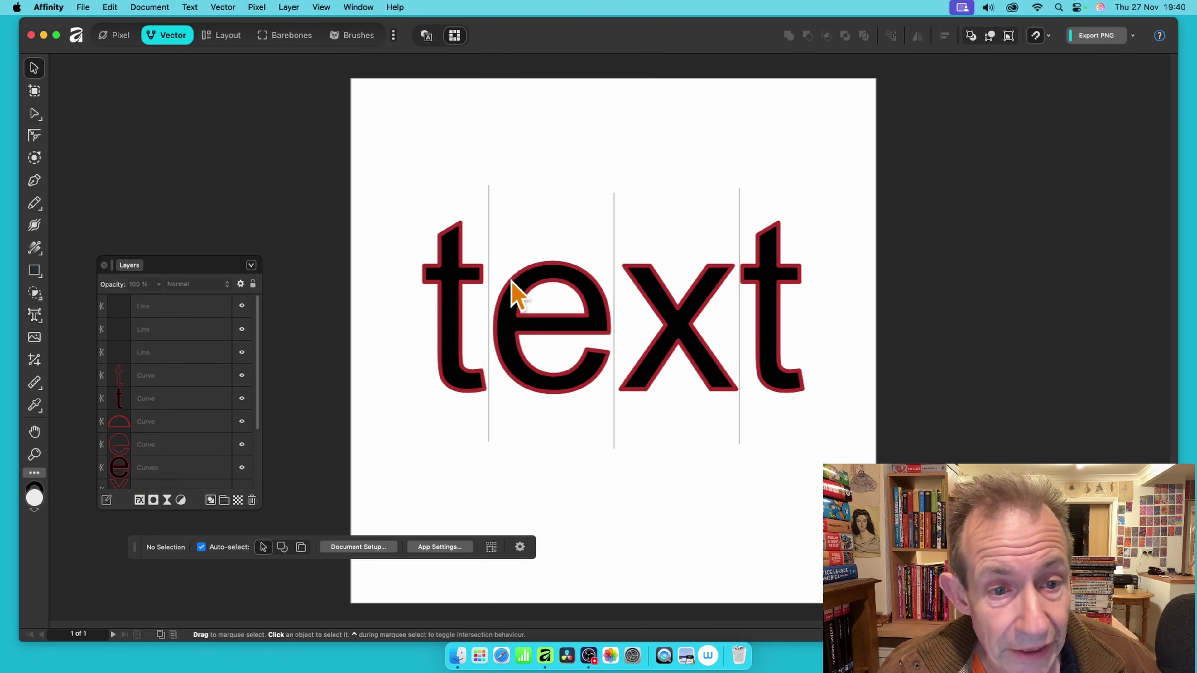
Move the four black-filled letters off their red outlines, with the "x" below the word and the other letters above
drag(460, 278, 423, 247)
drag(407, 227, 402, 230)
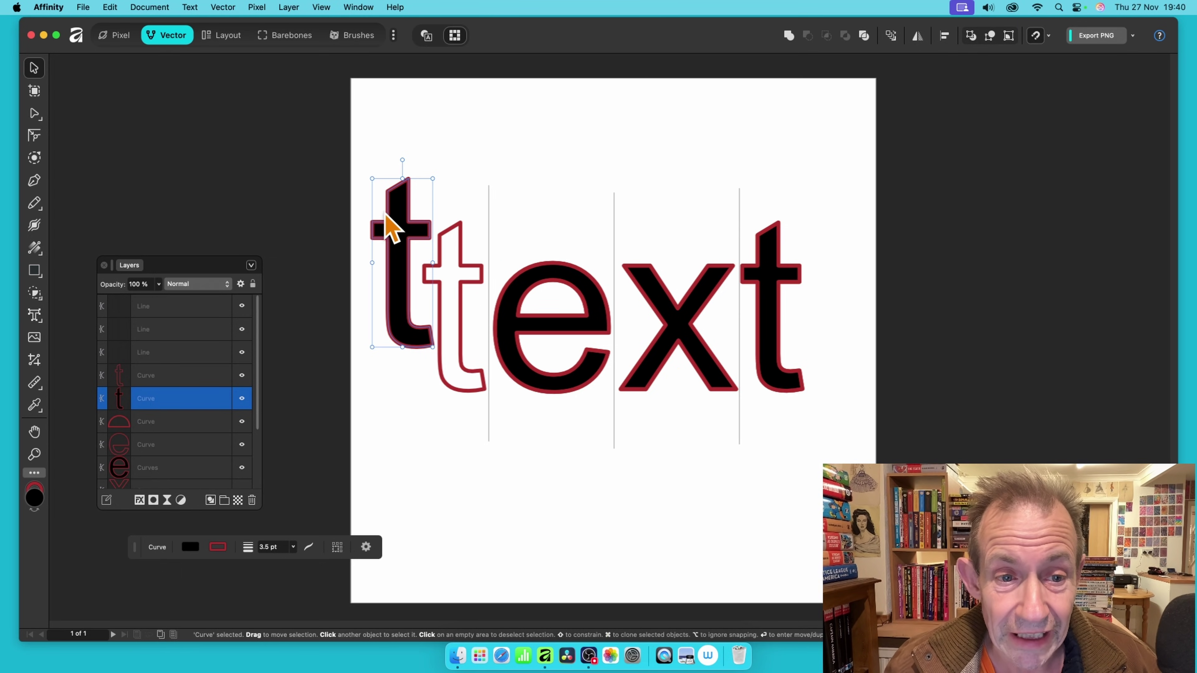
drag(389, 228, 412, 201)
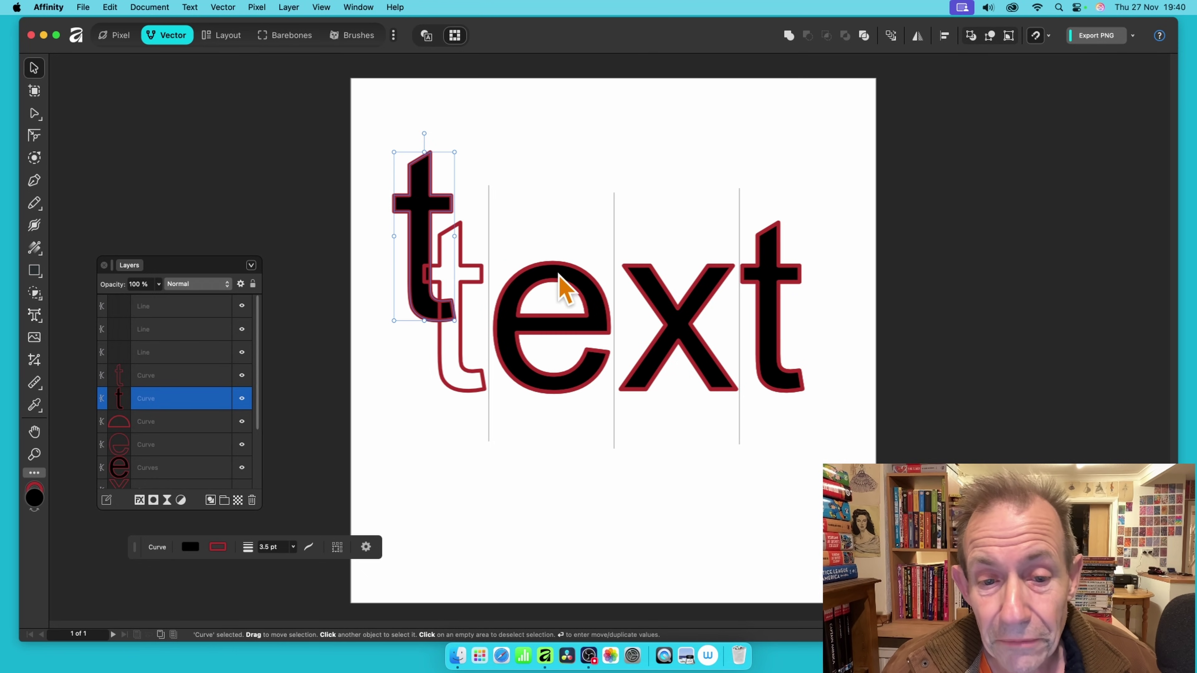
drag(557, 274, 553, 139)
drag(687, 334, 678, 471)
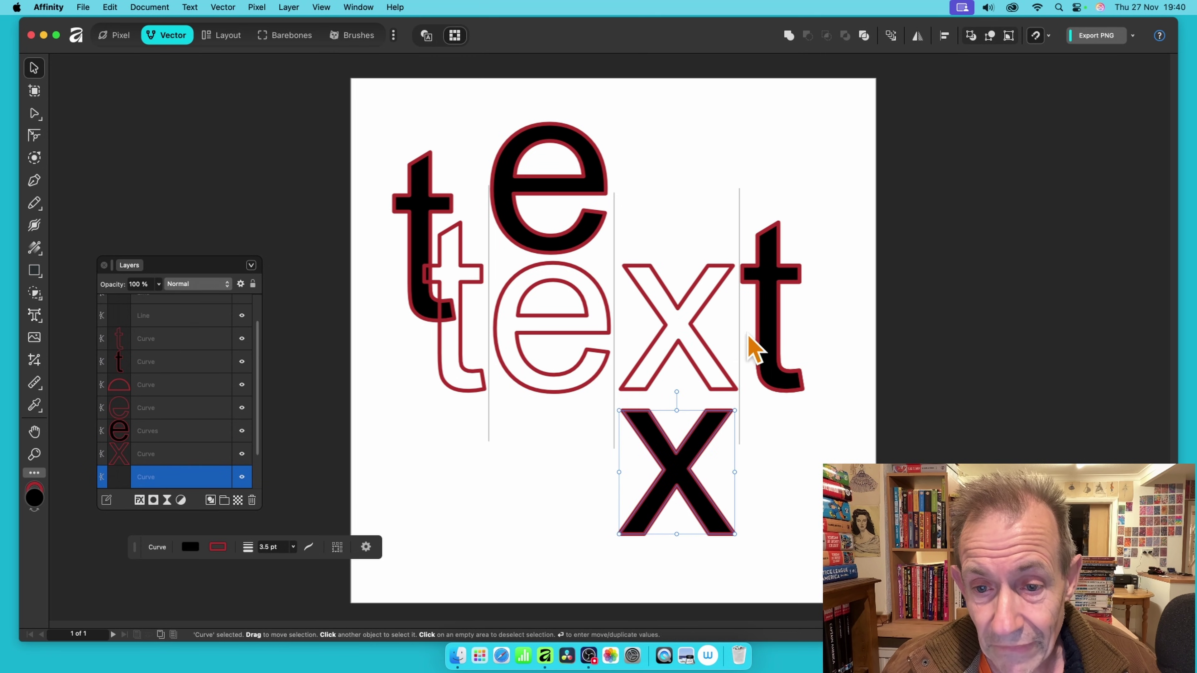
drag(775, 330, 720, 187)
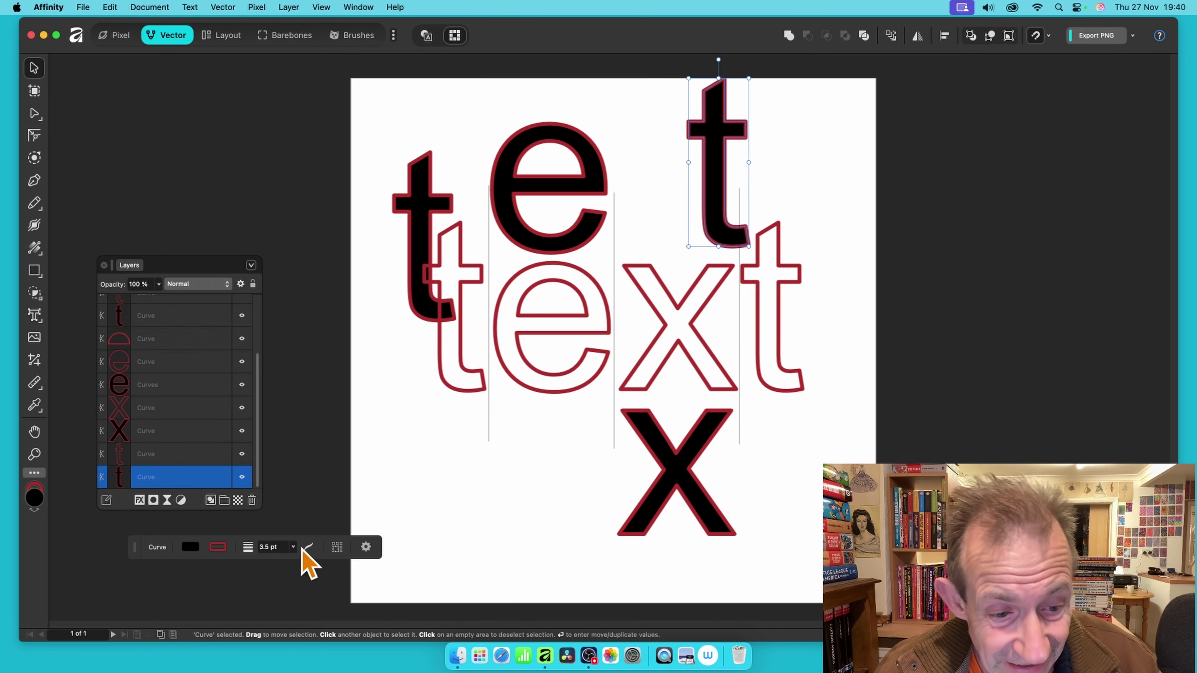
Fill the loose "t" above the end of the word with teal 1893AE
click(191, 547)
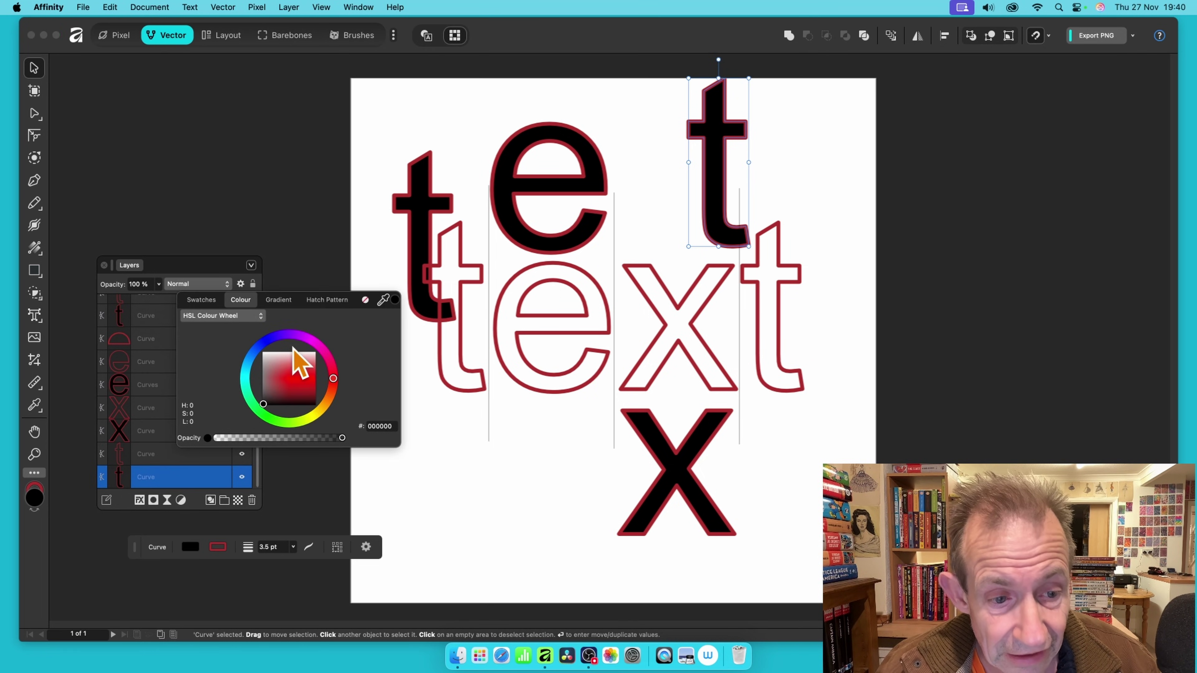
click(302, 385)
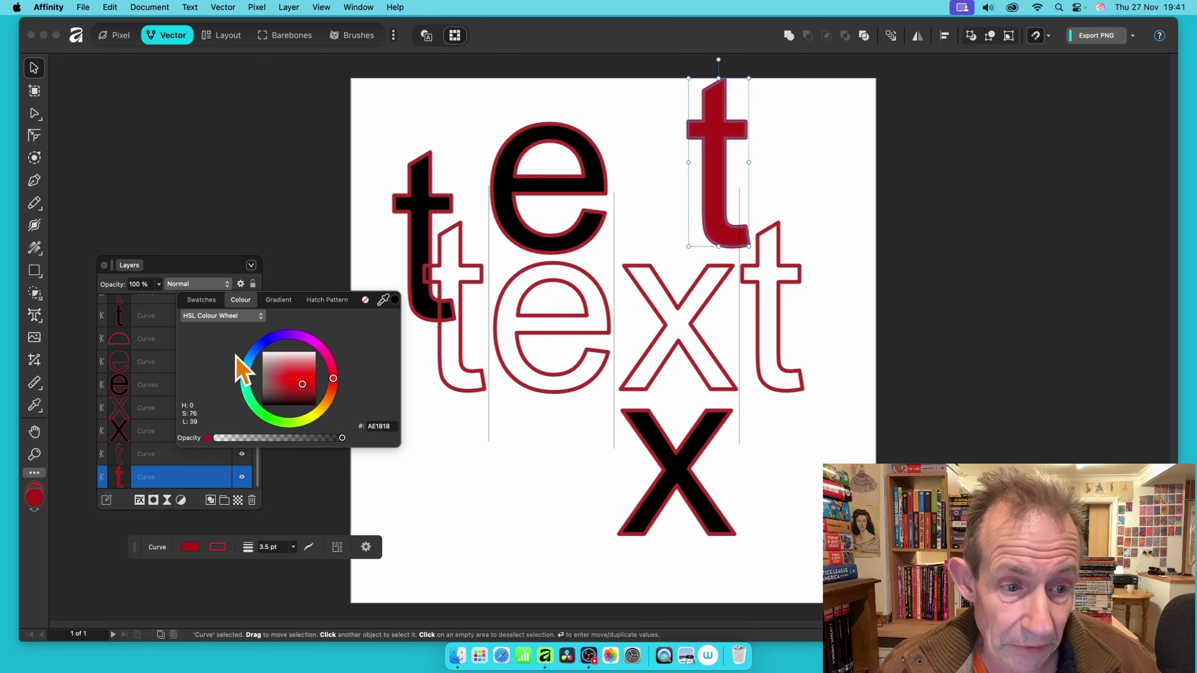
click(245, 371)
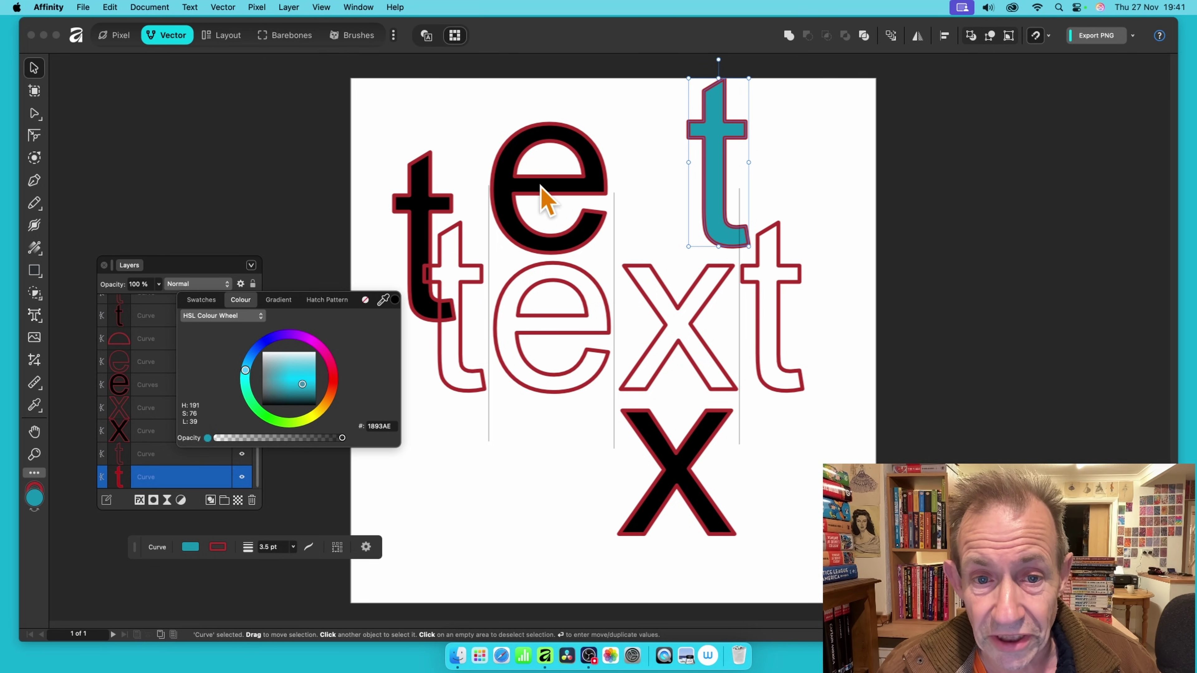
Fill the loose black "e" above the word with bright green 10FF00
click(549, 201)
click(551, 200)
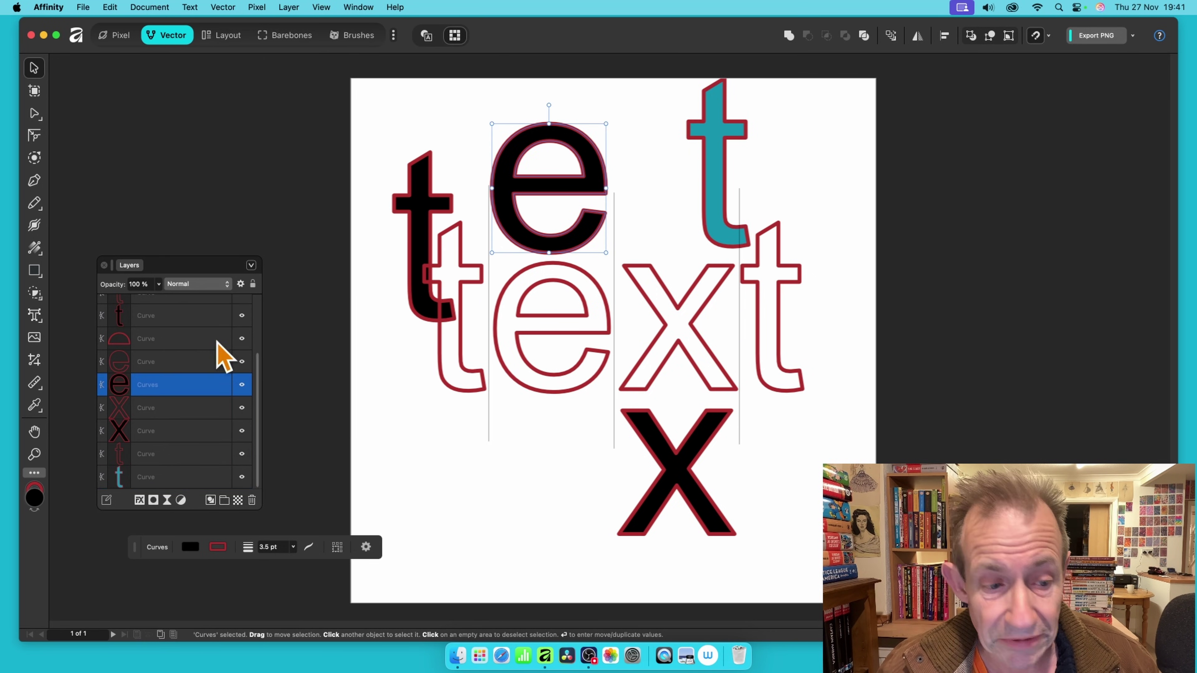
click(191, 549)
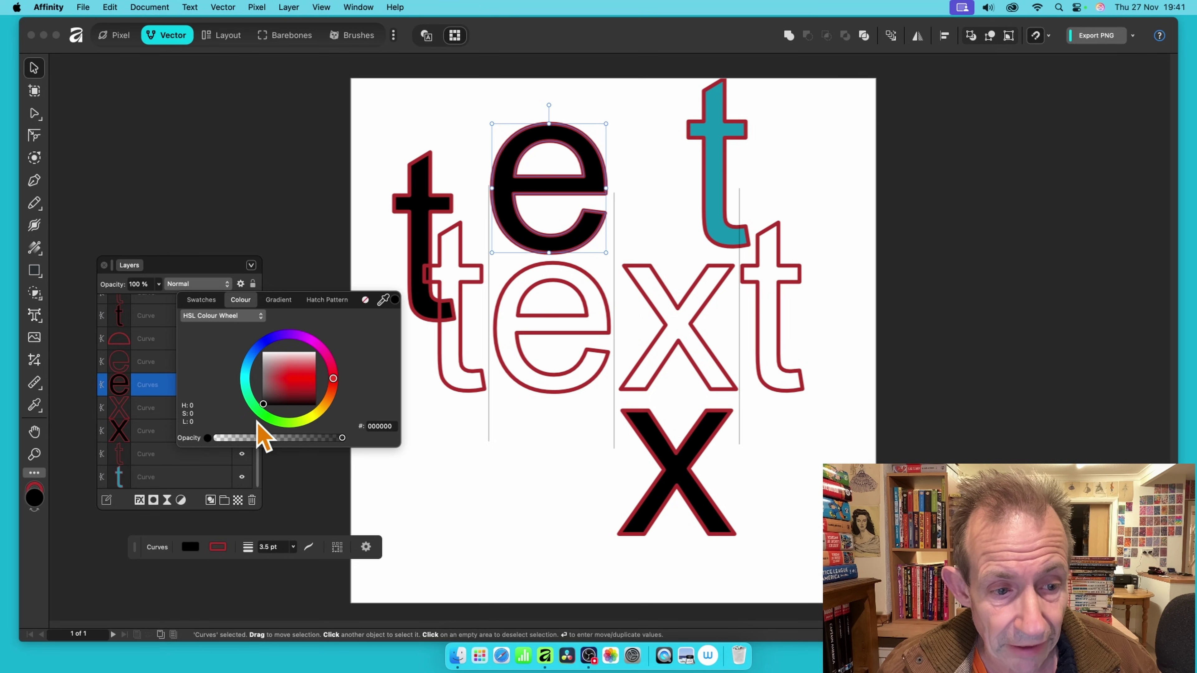
click(270, 419)
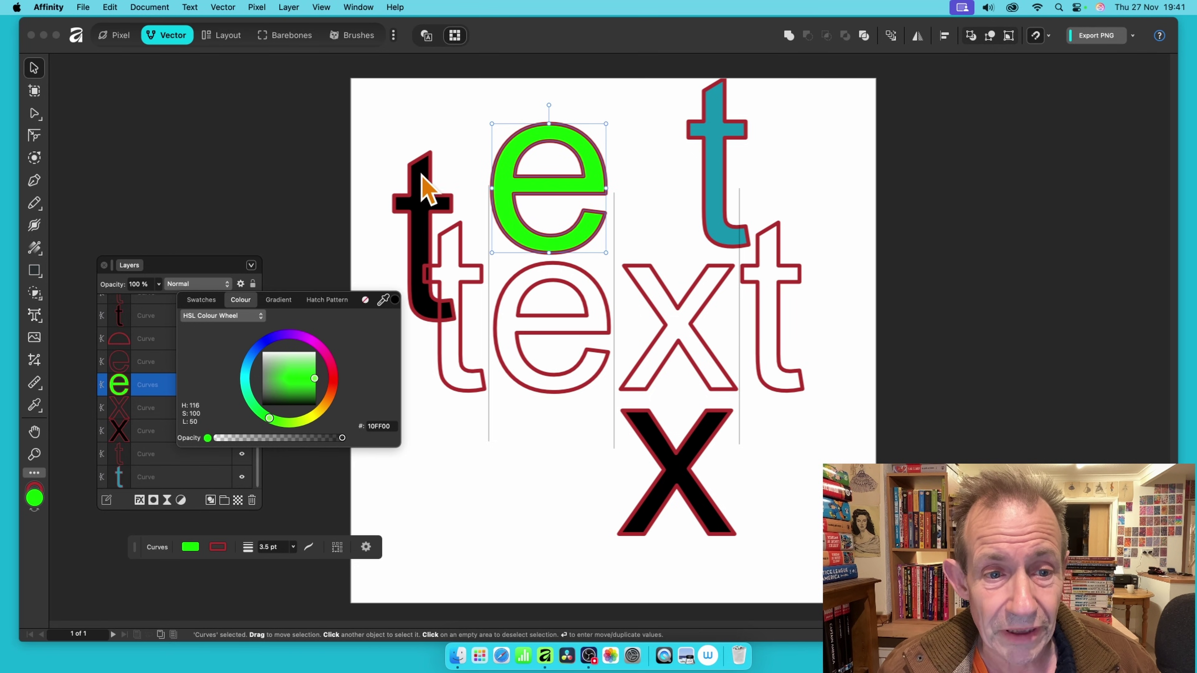
Select the red outline of the word's first "t" and open its stroke colour
click(466, 269)
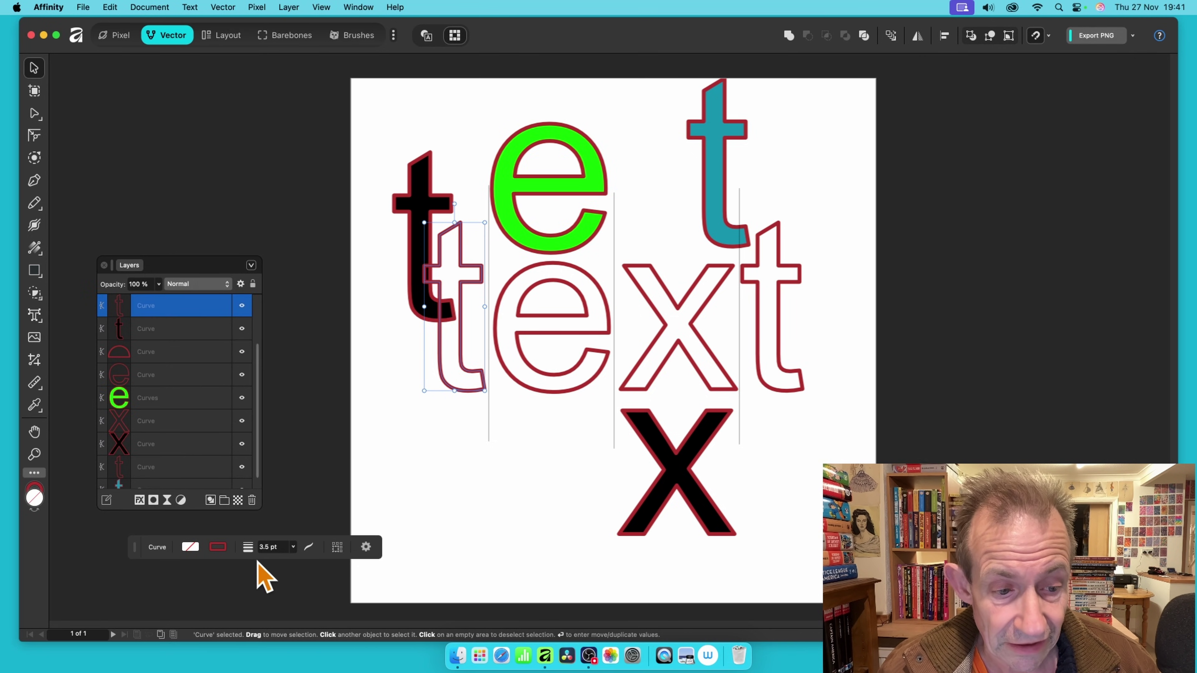
click(220, 549)
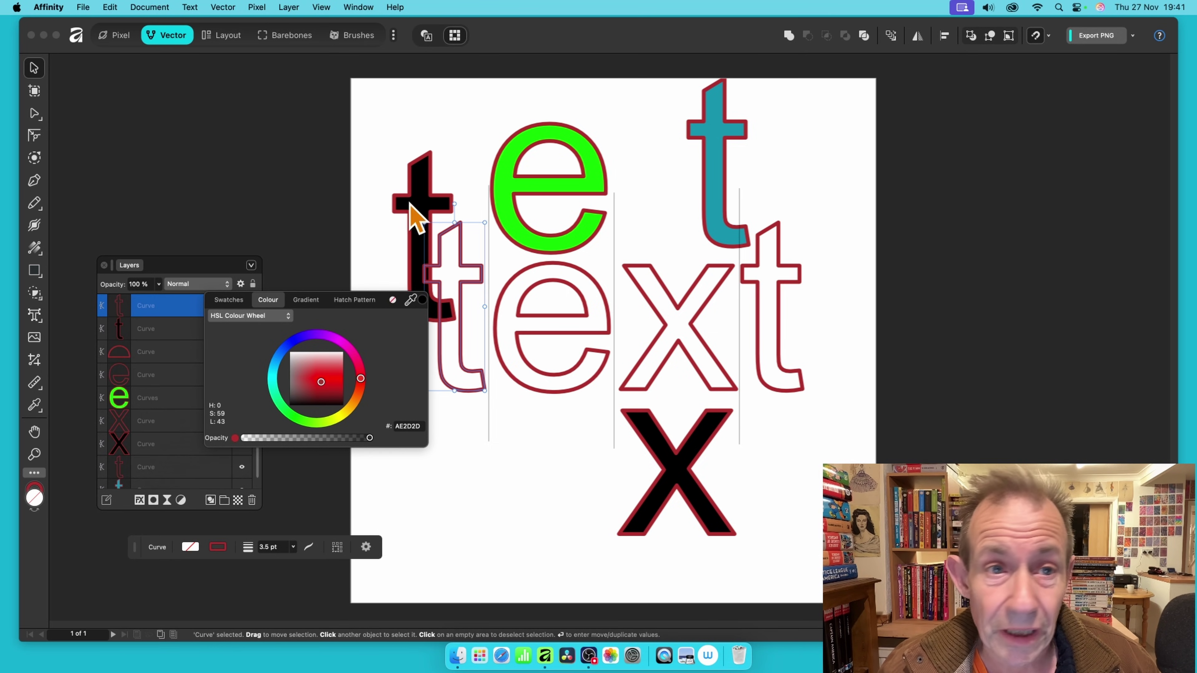
Look at the display options for the context toolbar
click(329, 10)
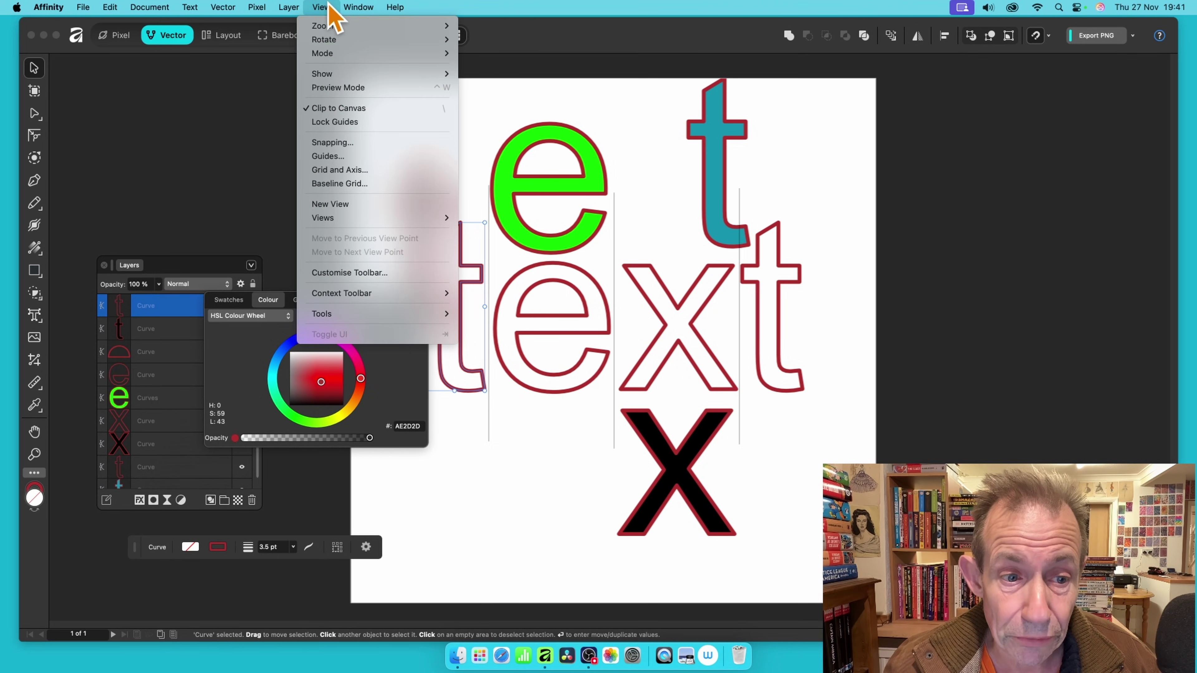
mouse_move(431, 297)
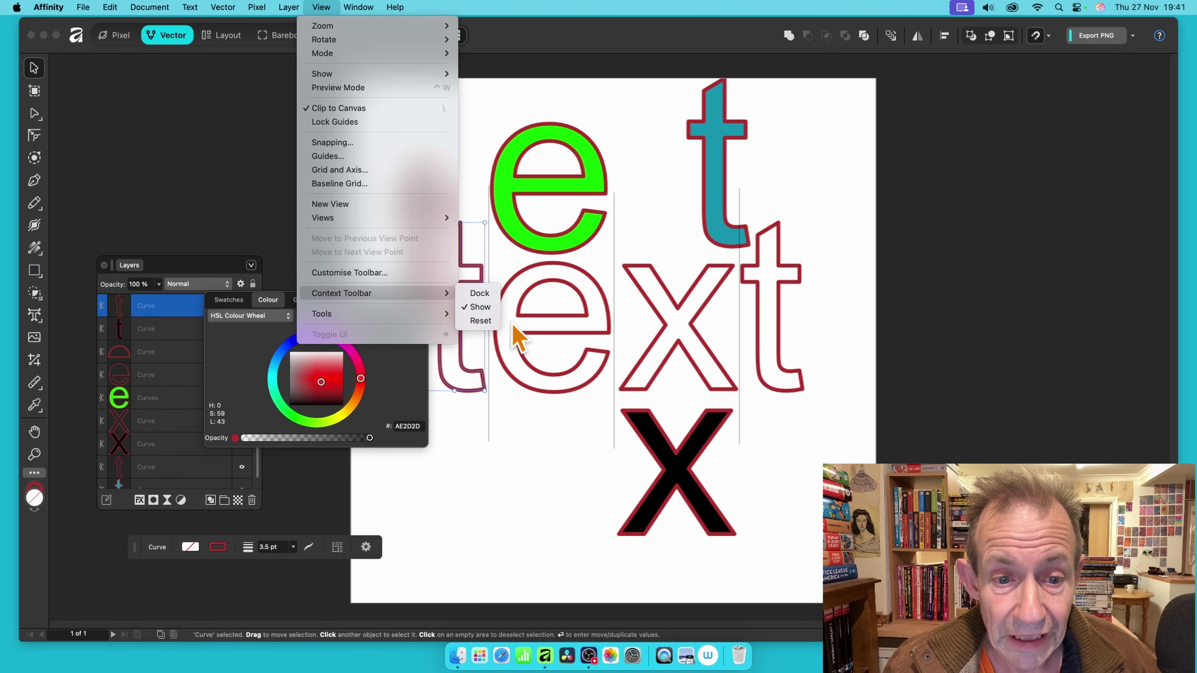
click(660, 471)
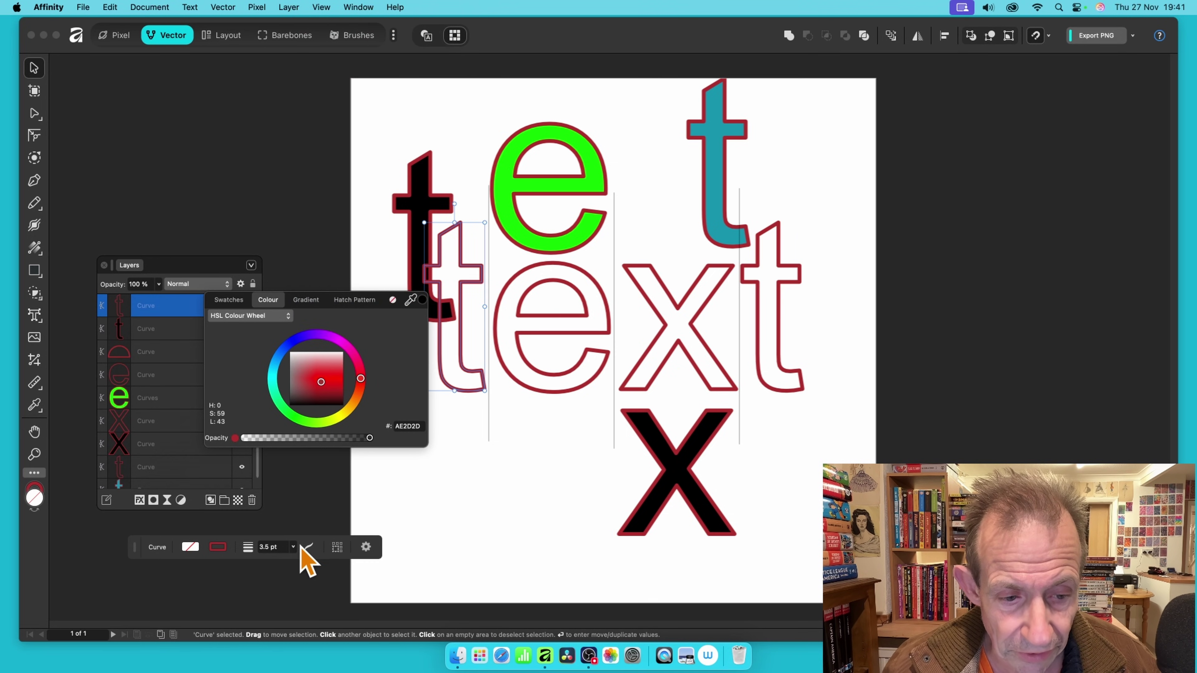
Give the outlined first "t" a blue 2D79AE stroke with a 13 pt width
click(220, 550)
click(220, 551)
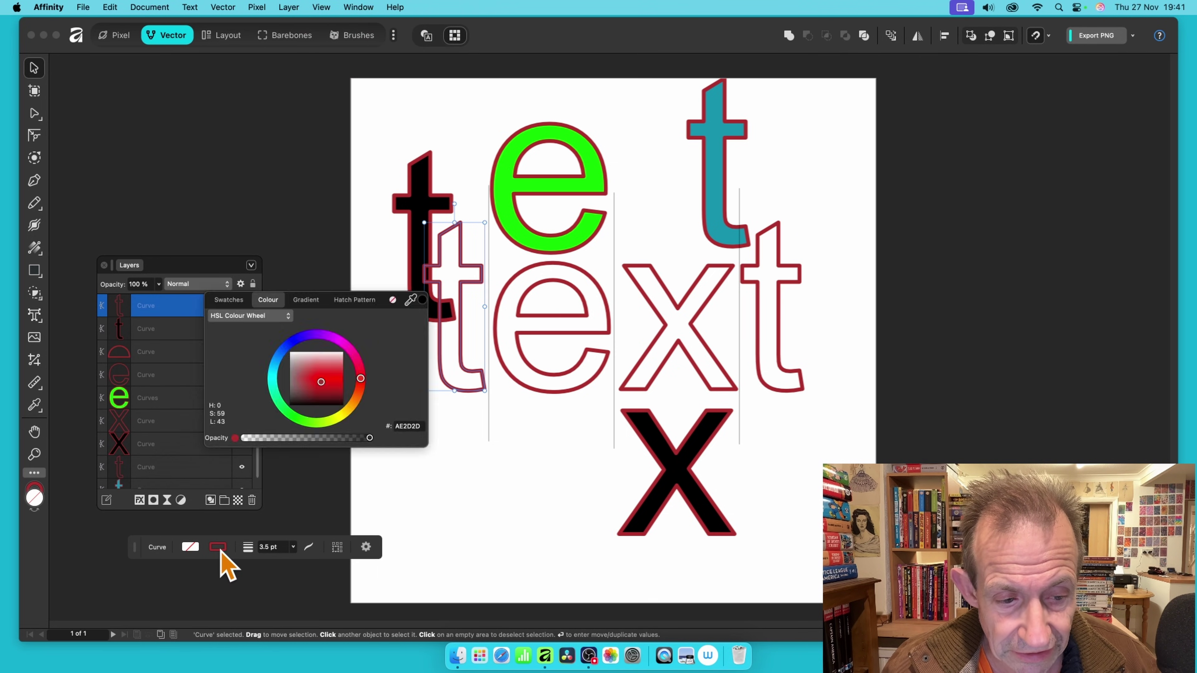
click(278, 356)
drag(278, 358, 276, 361)
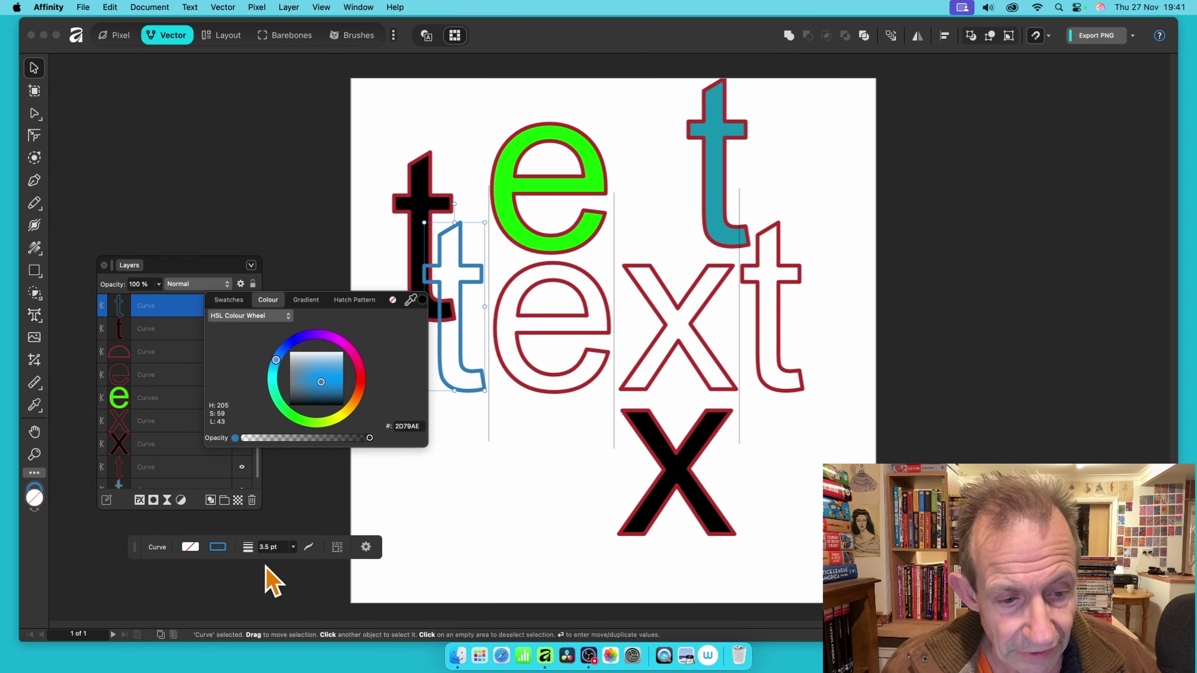
click(293, 548)
drag(297, 560, 311, 561)
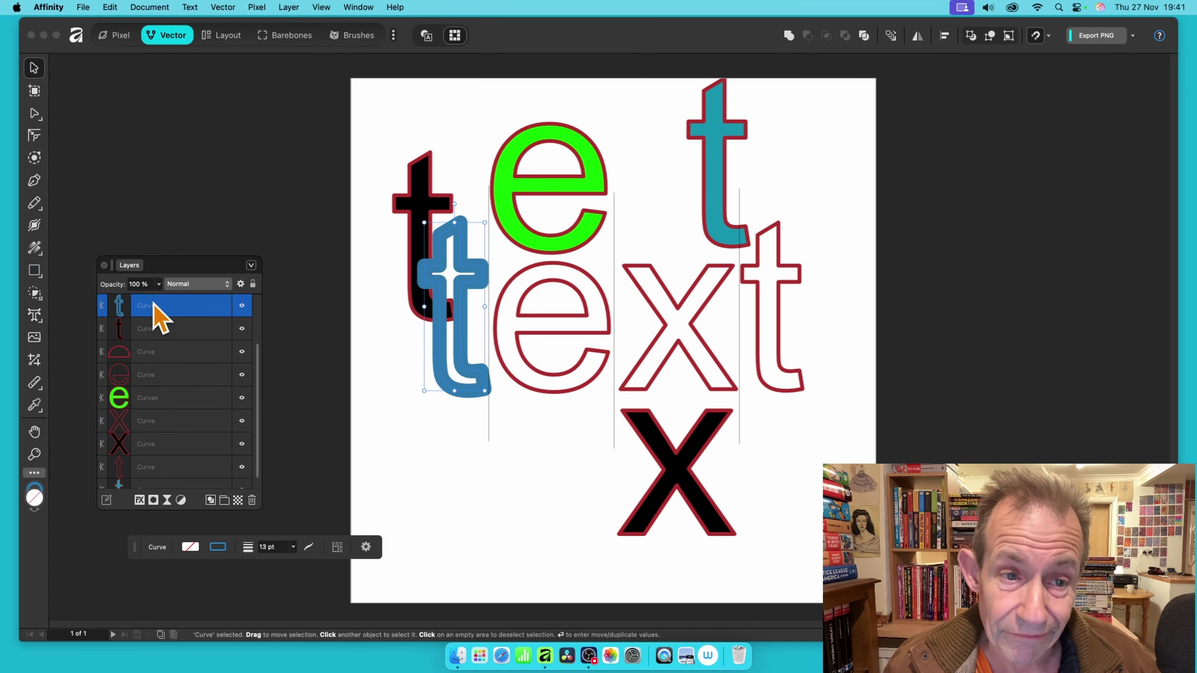
Place the blue "t" below the black "t" in the layer order and move it partly behind the black letter
drag(154, 308, 153, 336)
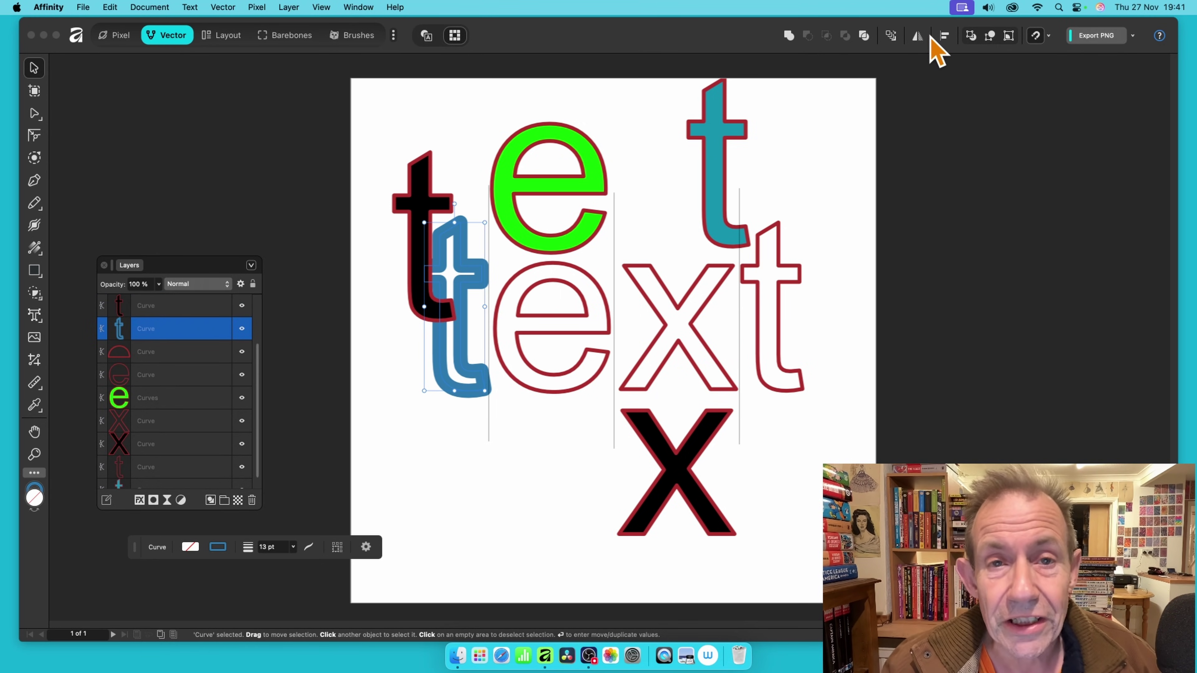
drag(468, 273, 453, 221)
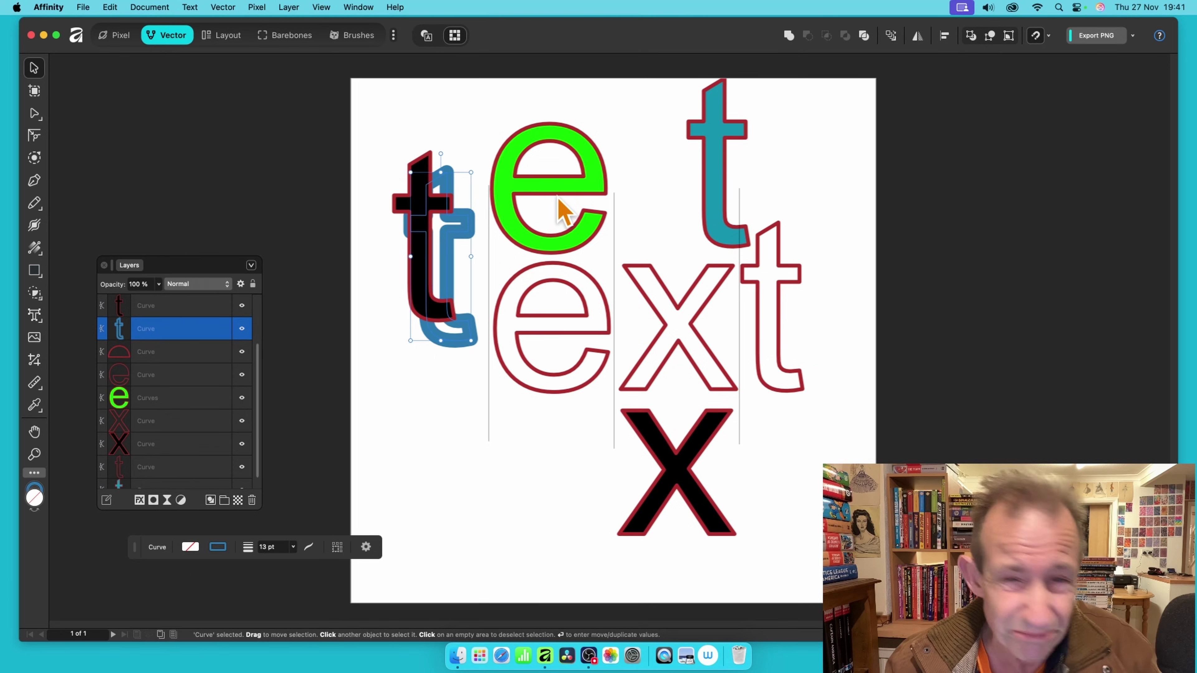
Move the green "e" down towards the black "t" and shift the main outline of the red "e" slightly
drag(524, 246, 480, 264)
click(582, 318)
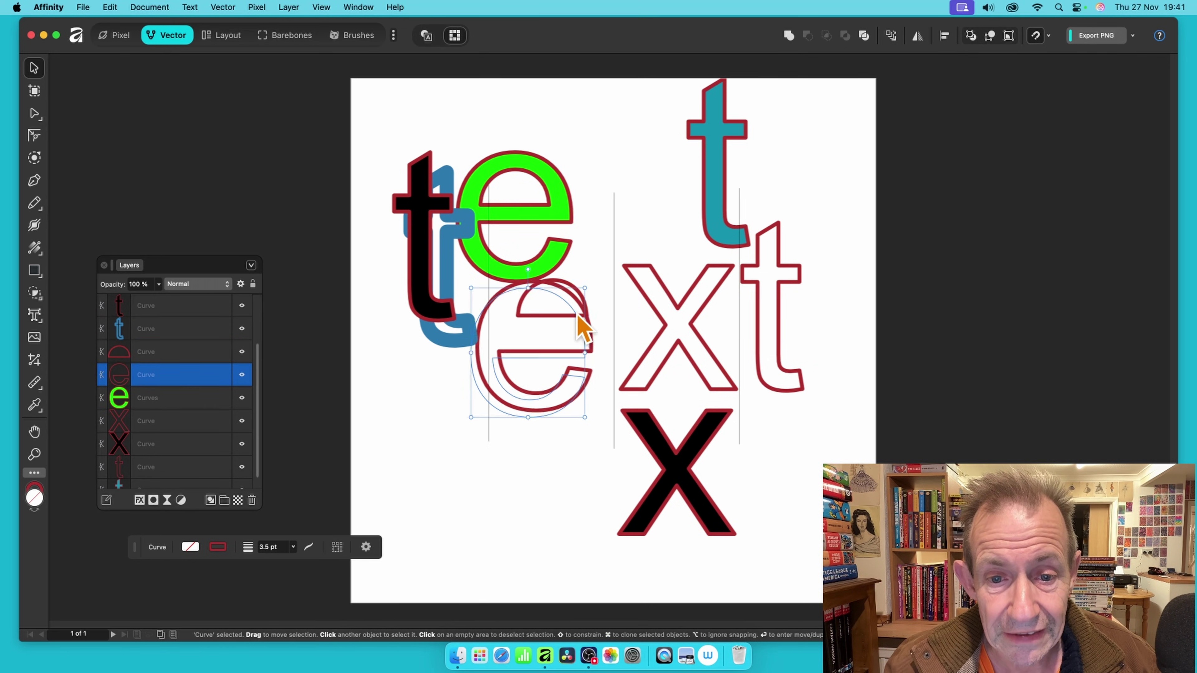
drag(580, 335, 607, 311)
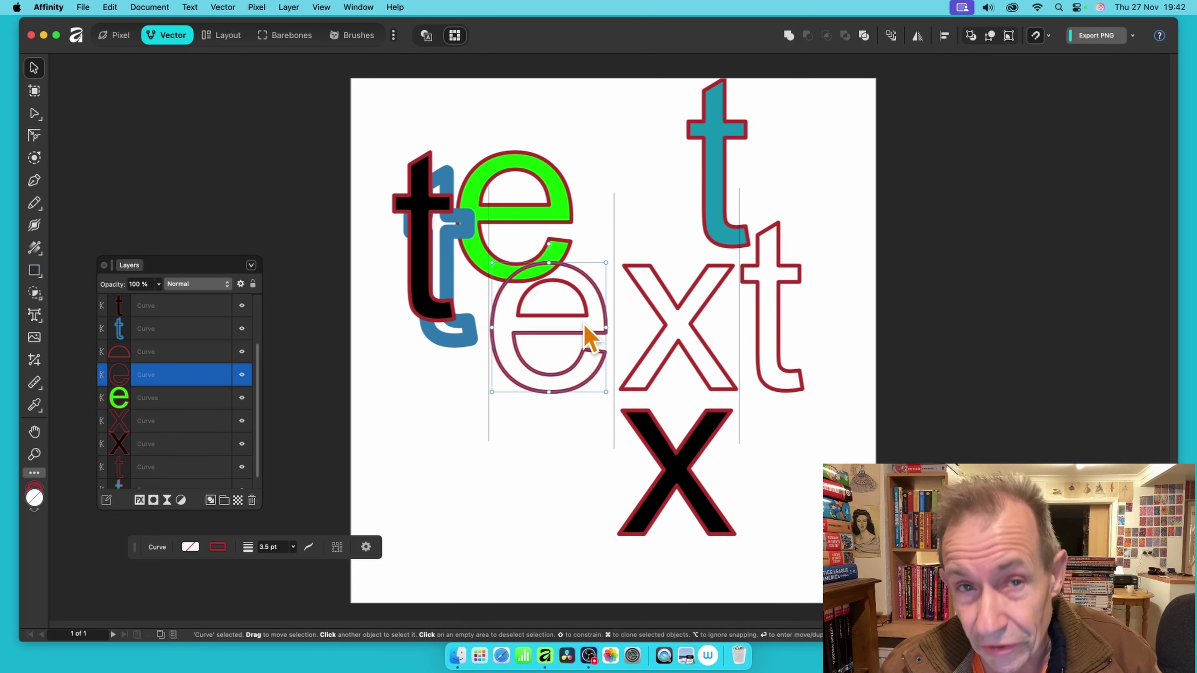
Enlarge the outlined "x" to about twice its size and position it over the black "x" and outlined last "t"
drag(657, 321, 621, 277)
drag(702, 347, 848, 495)
drag(750, 358, 726, 352)
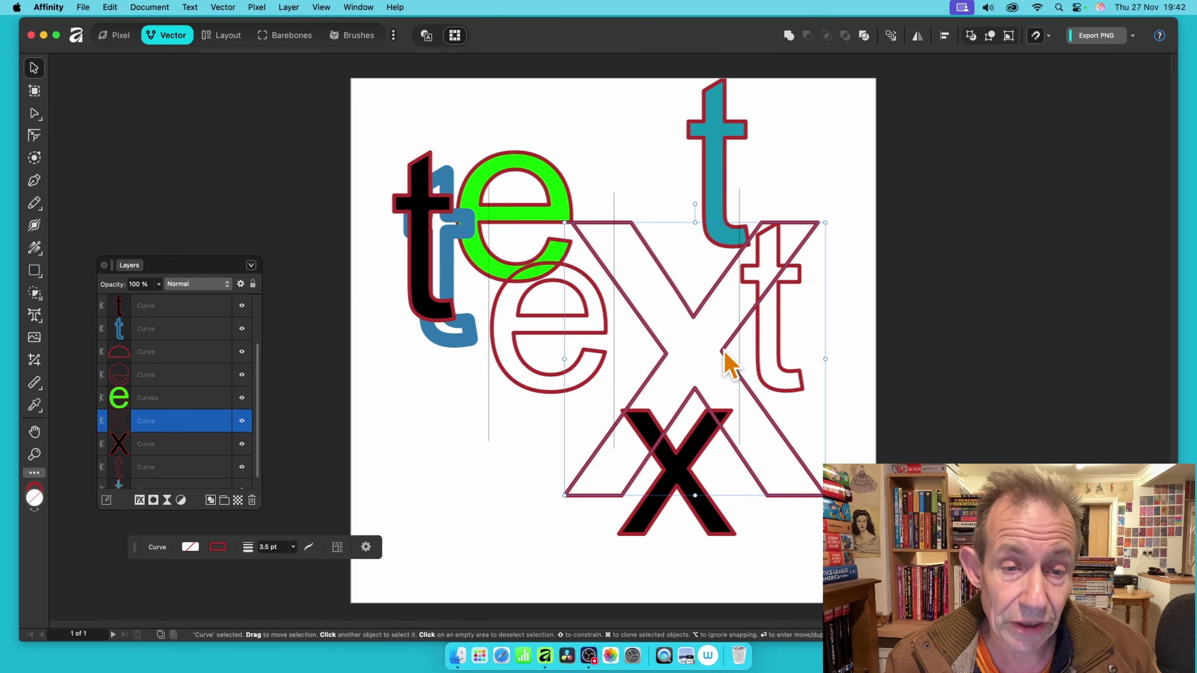
Try dividing all the letters and lines together, and undo the division
drag(370, 69, 931, 570)
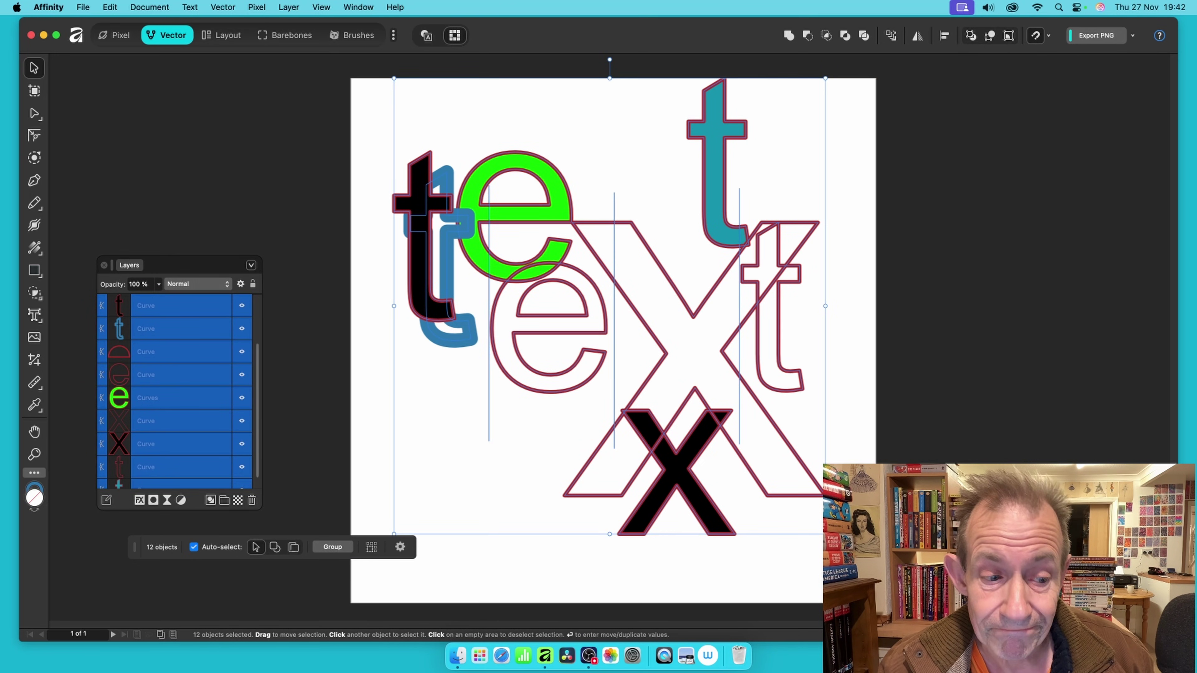
click(866, 36)
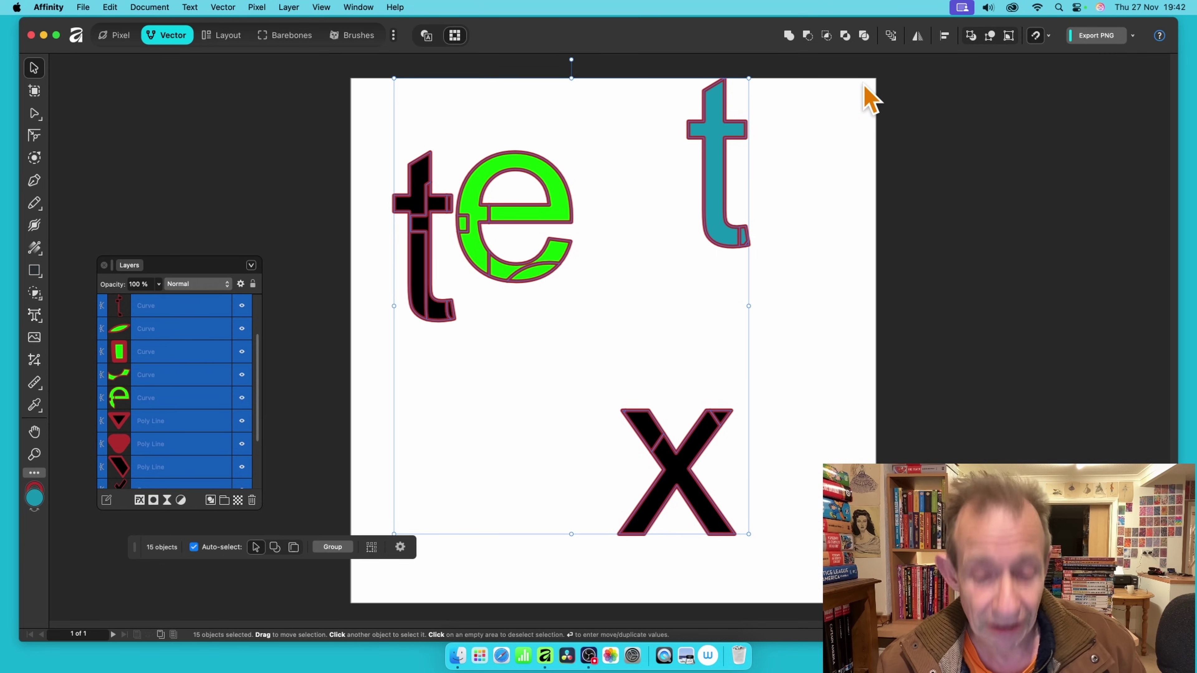
key(cmd+z)
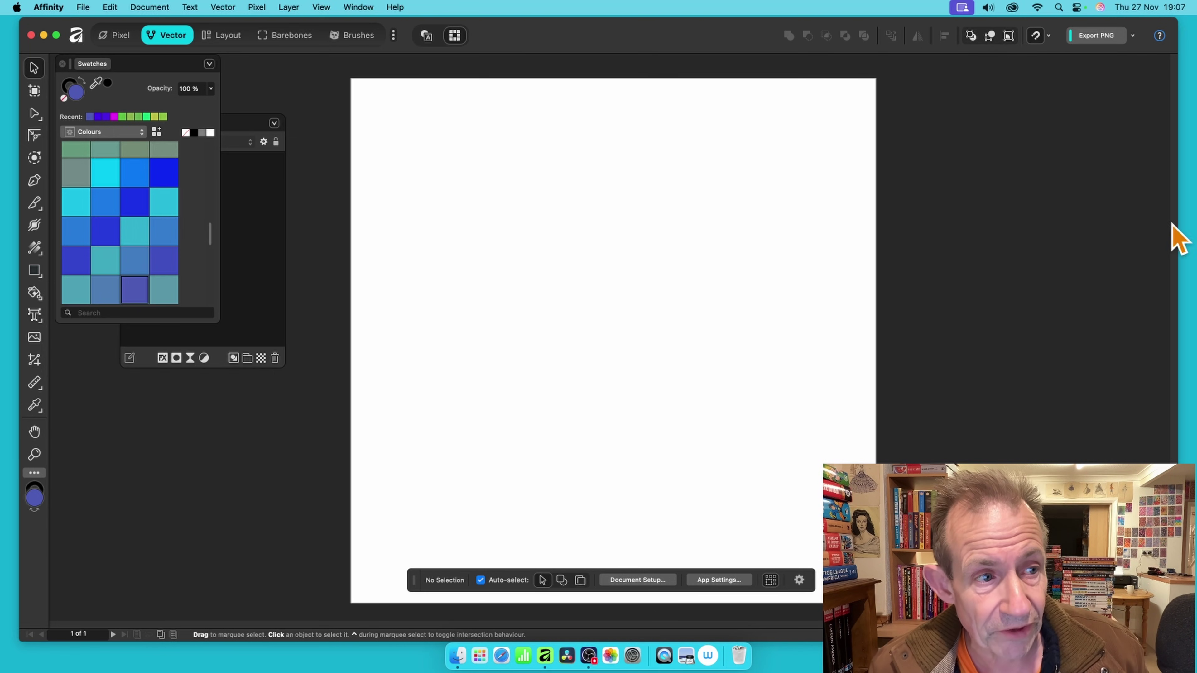
Draw three overlapping circles of decreasing size across the upper part of the blank page with the Ellipse tool
click(31, 273)
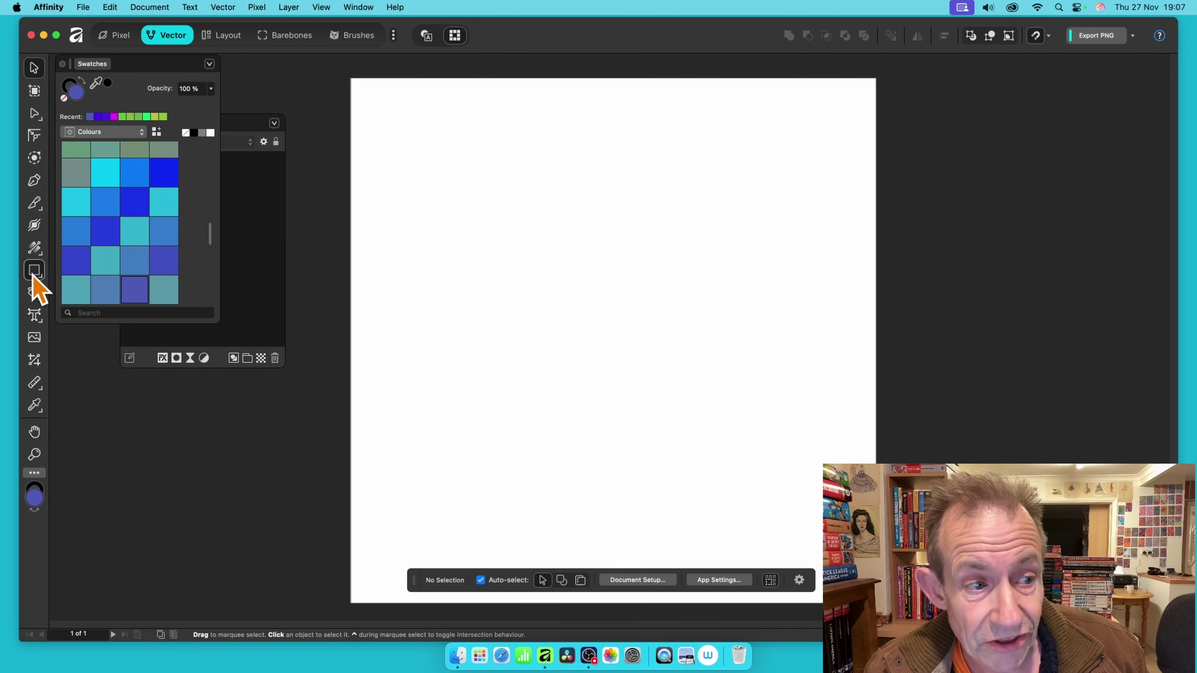
click(102, 286)
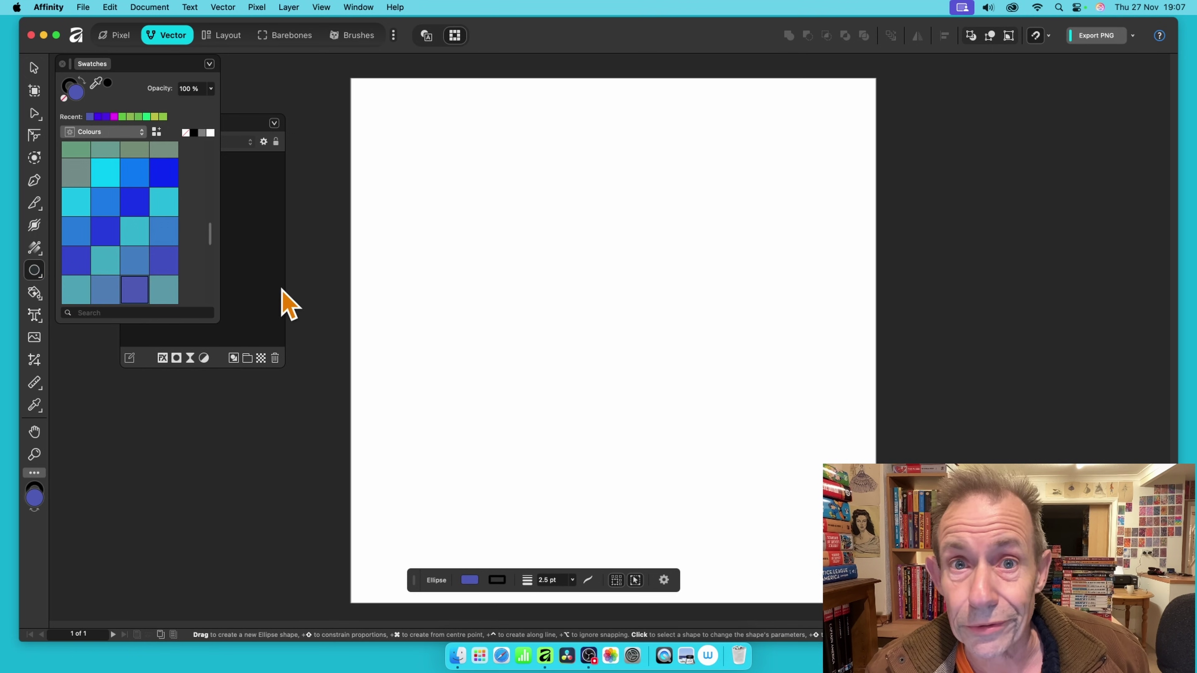
drag(427, 141, 652, 352)
drag(568, 83, 762, 267)
drag(677, 169, 823, 322)
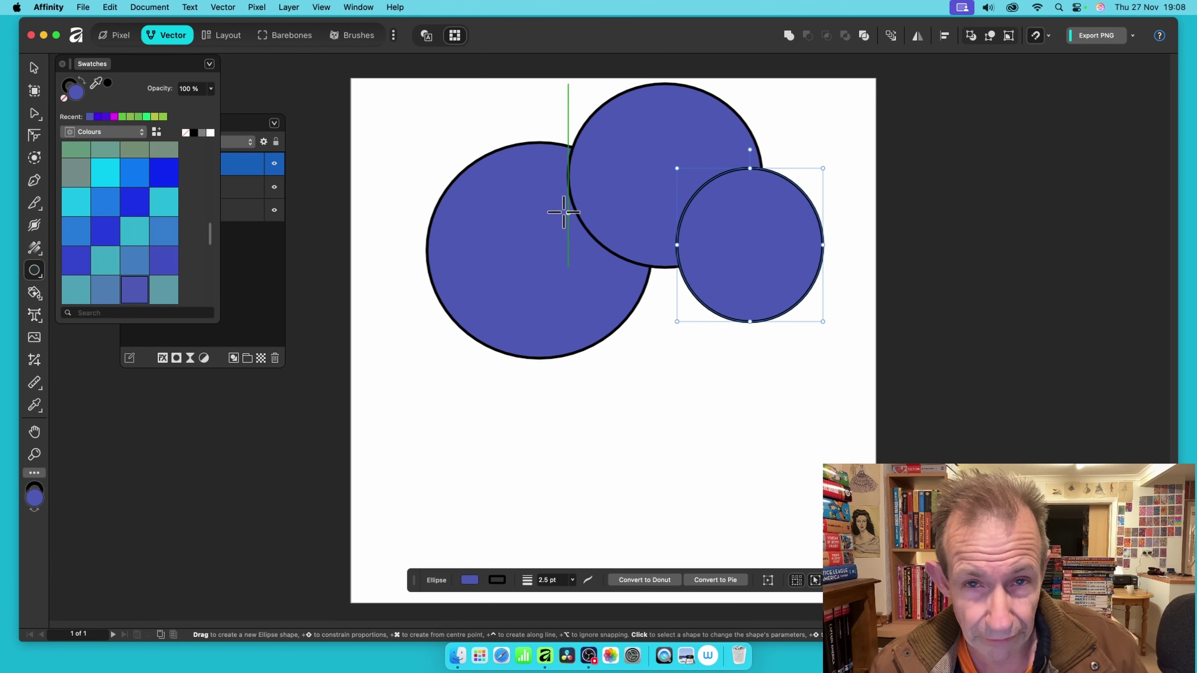
Duplicate the circles across the page and enlarge some copies to build an overlapping cluster of ten circles
click(34, 68)
drag(728, 257, 497, 350)
drag(589, 413, 503, 354)
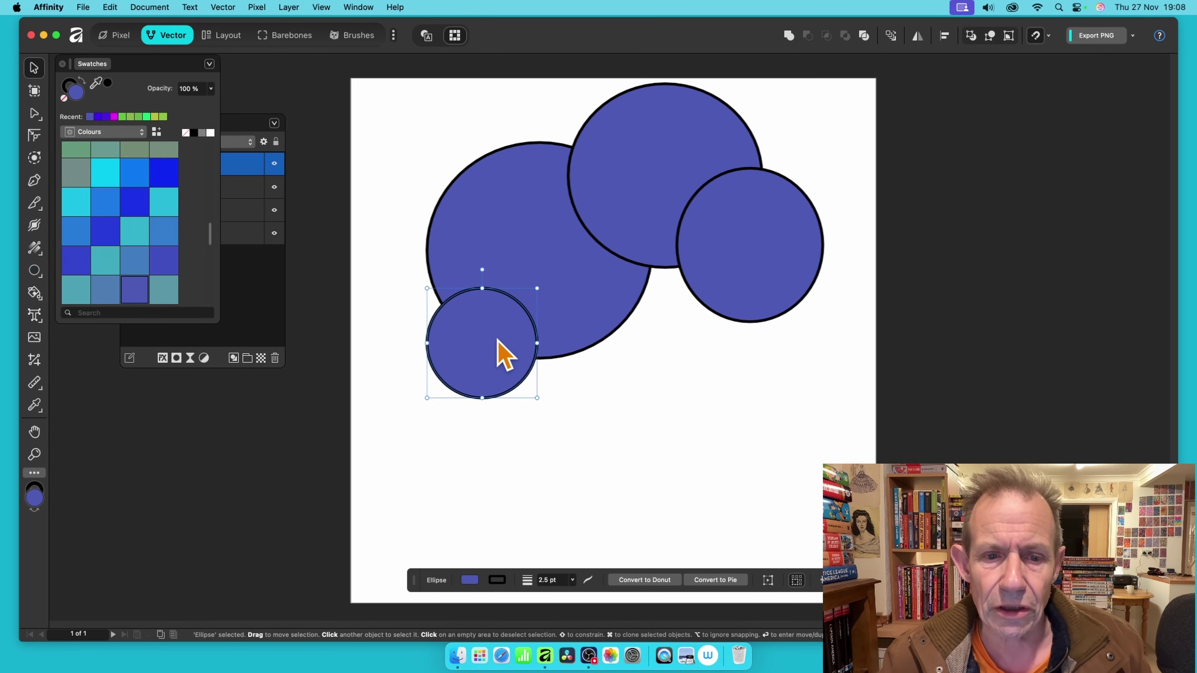
mouse_move(489, 353)
mouse_down()
mouse_move(609, 388)
mouse_move(571, 380)
mouse_move(607, 401)
mouse_move(646, 348)
mouse_move(631, 349)
mouse_move(698, 291)
mouse_move(721, 344)
mouse_move(644, 401)
mouse_up()
mouse_move(680, 445)
mouse_down()
mouse_move(762, 552)
mouse_move(748, 507)
mouse_move(743, 518)
mouse_up()
drag(662, 458, 785, 399)
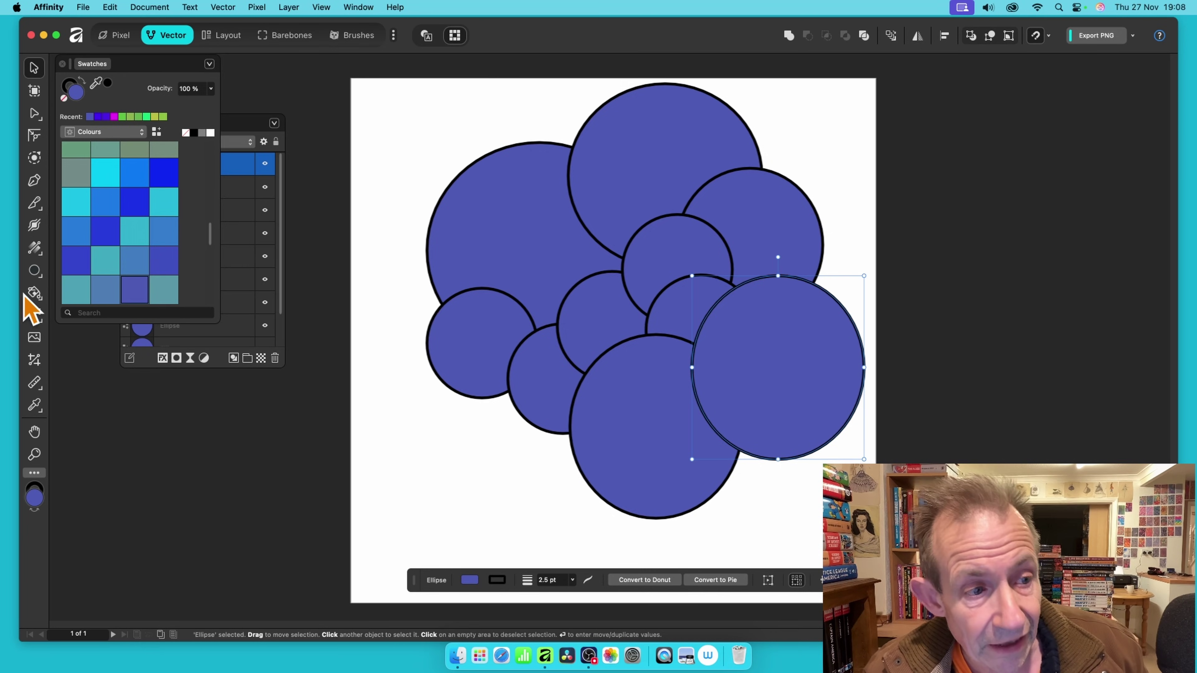
Draw a tall ellipse over the middle of the circle cluster and return to the Move tool
click(34, 270)
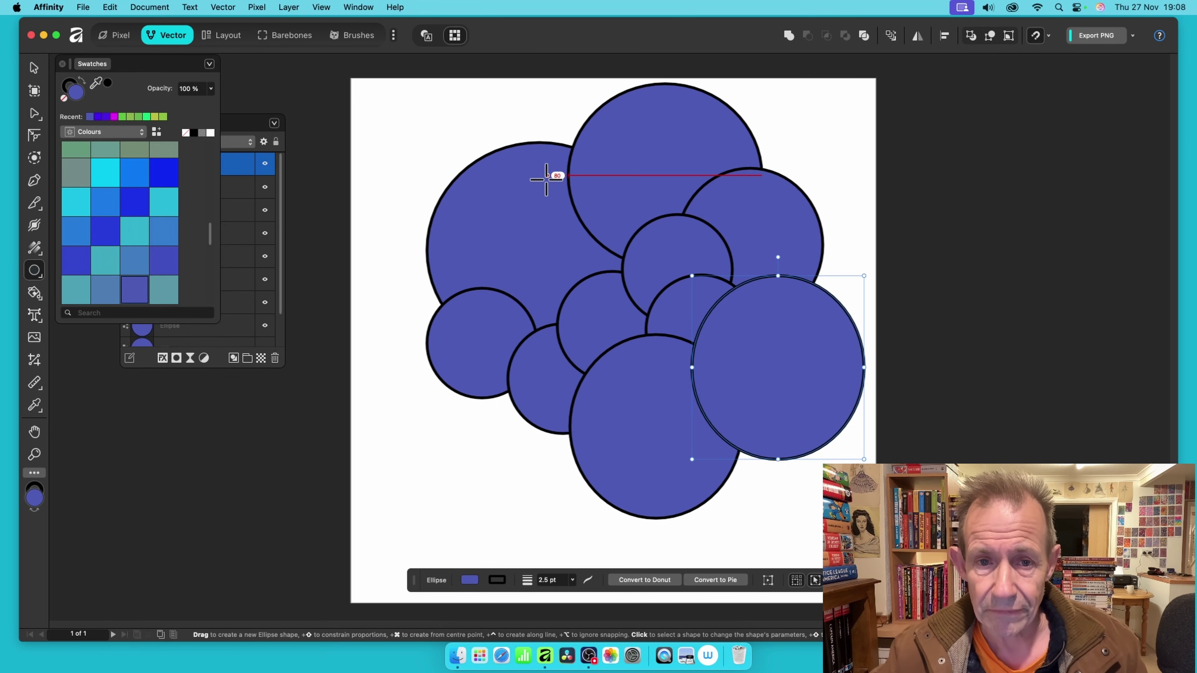
drag(555, 174, 731, 450)
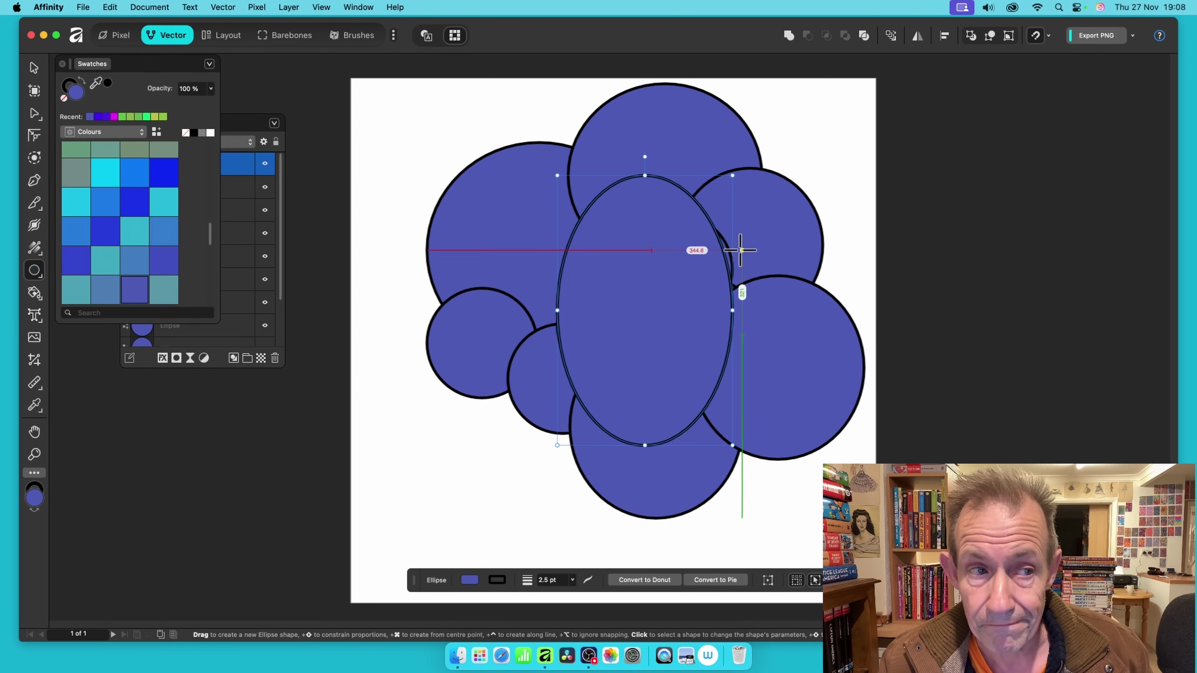
click(33, 69)
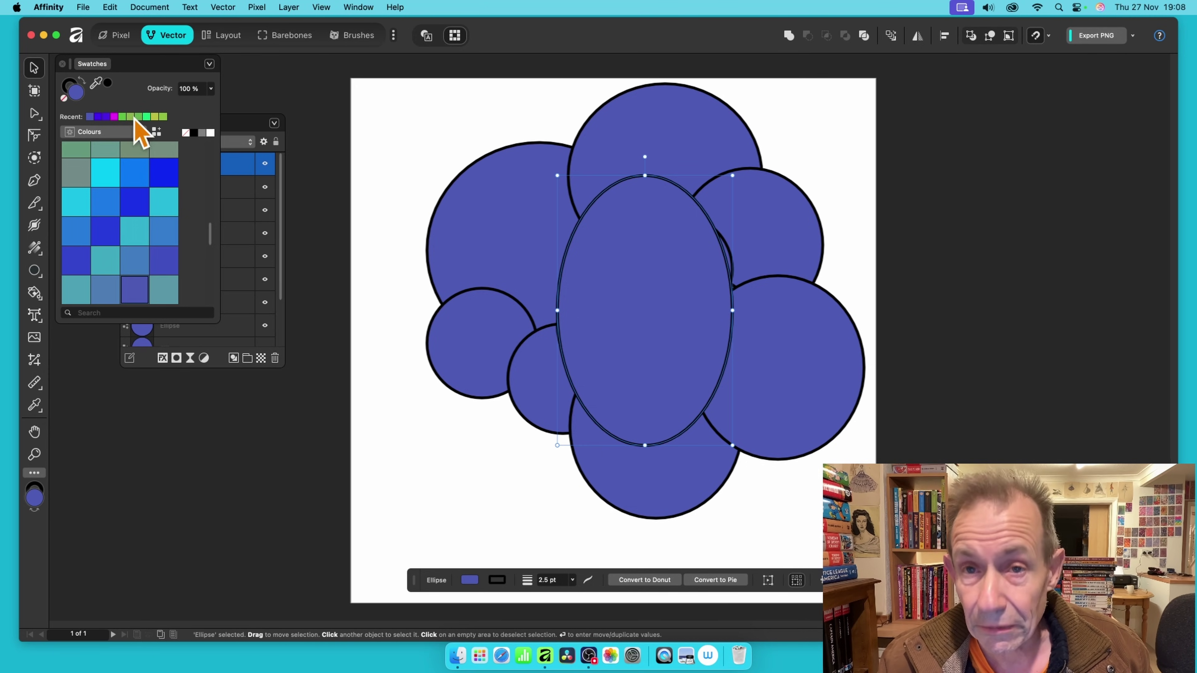
Select all the circles and the ellipse, divide them, and select only the large upper-left piece
drag(382, 72, 948, 562)
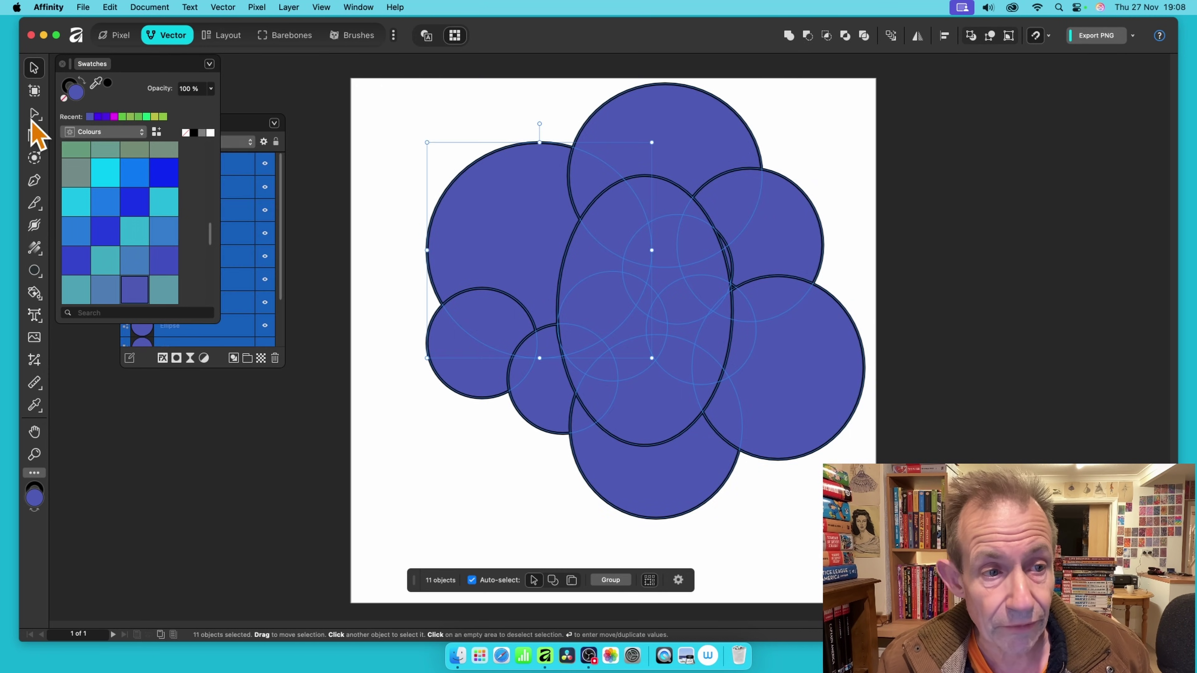
click(238, 136)
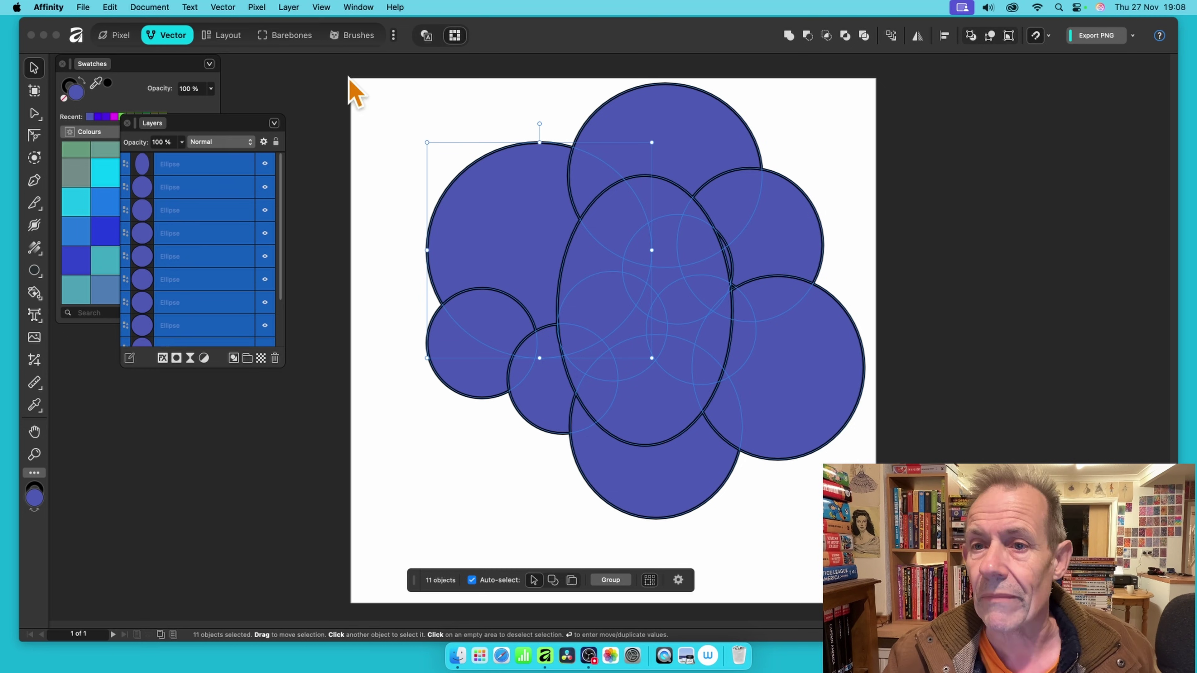
click(865, 36)
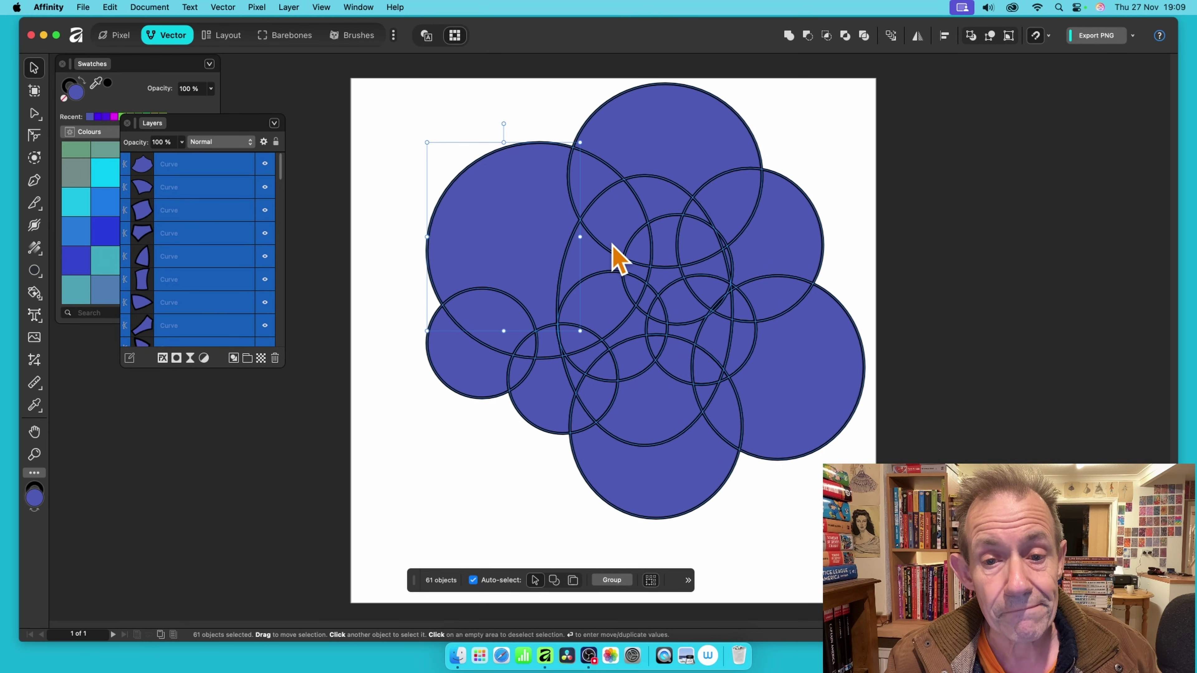
click(456, 133)
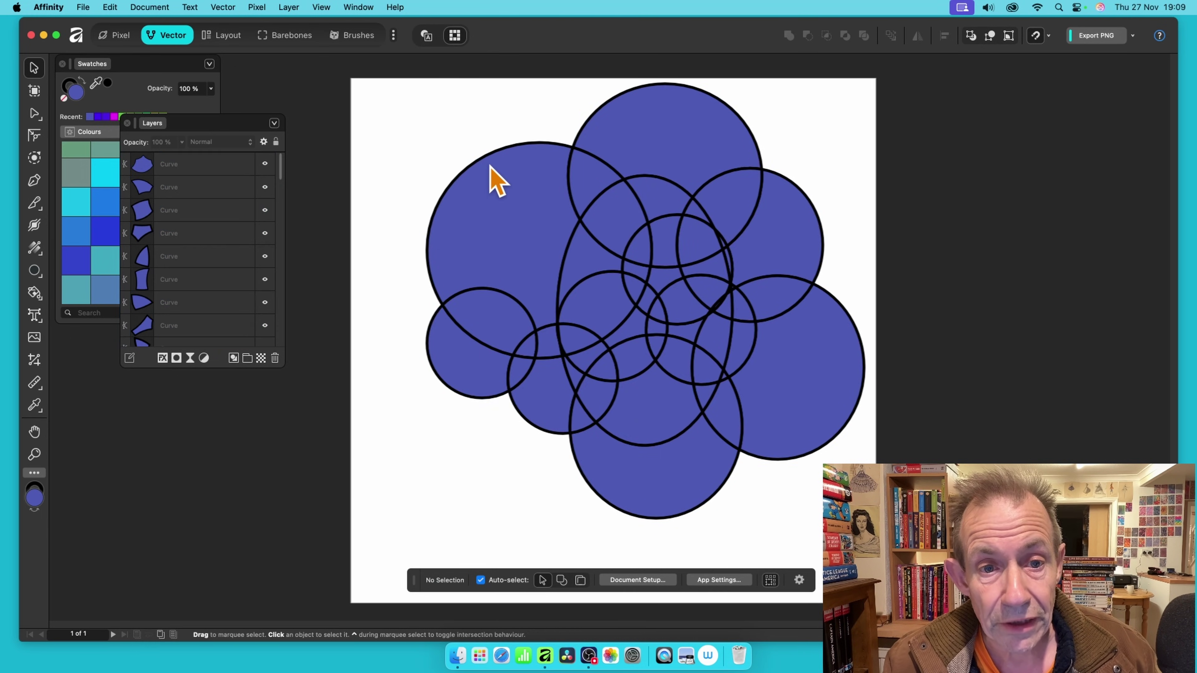
click(520, 199)
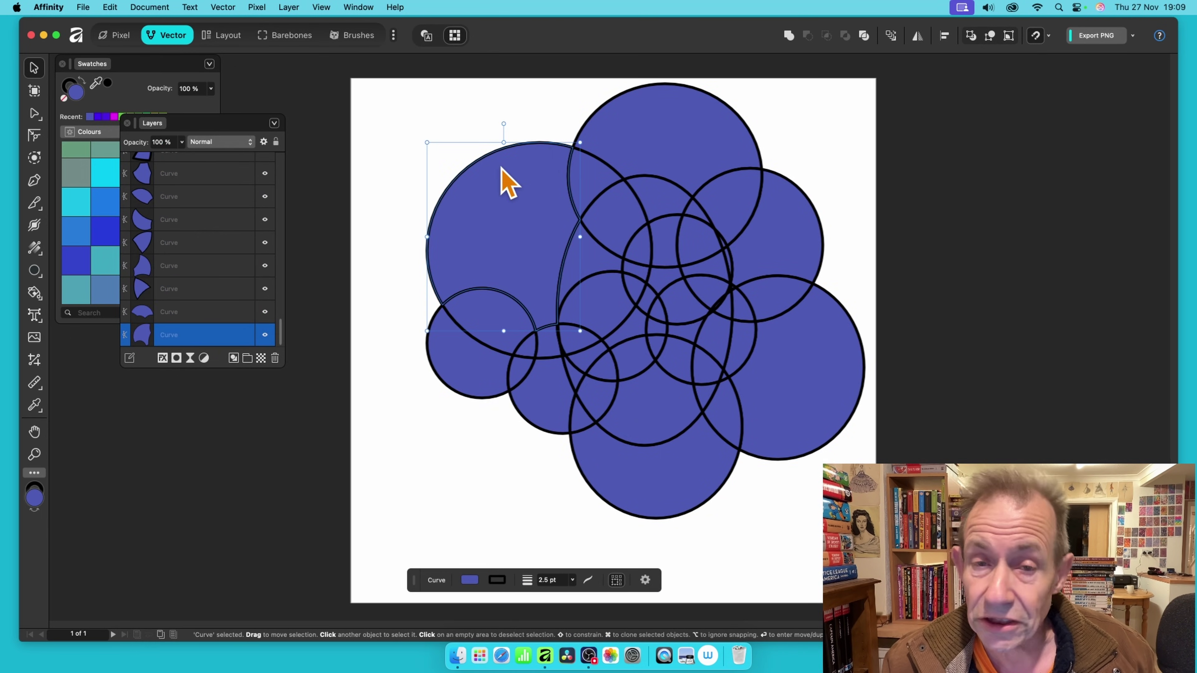
Fill the curved piece at the ellipse's top with bright cyan and the adjoining piece on its left with medium blue
click(659, 198)
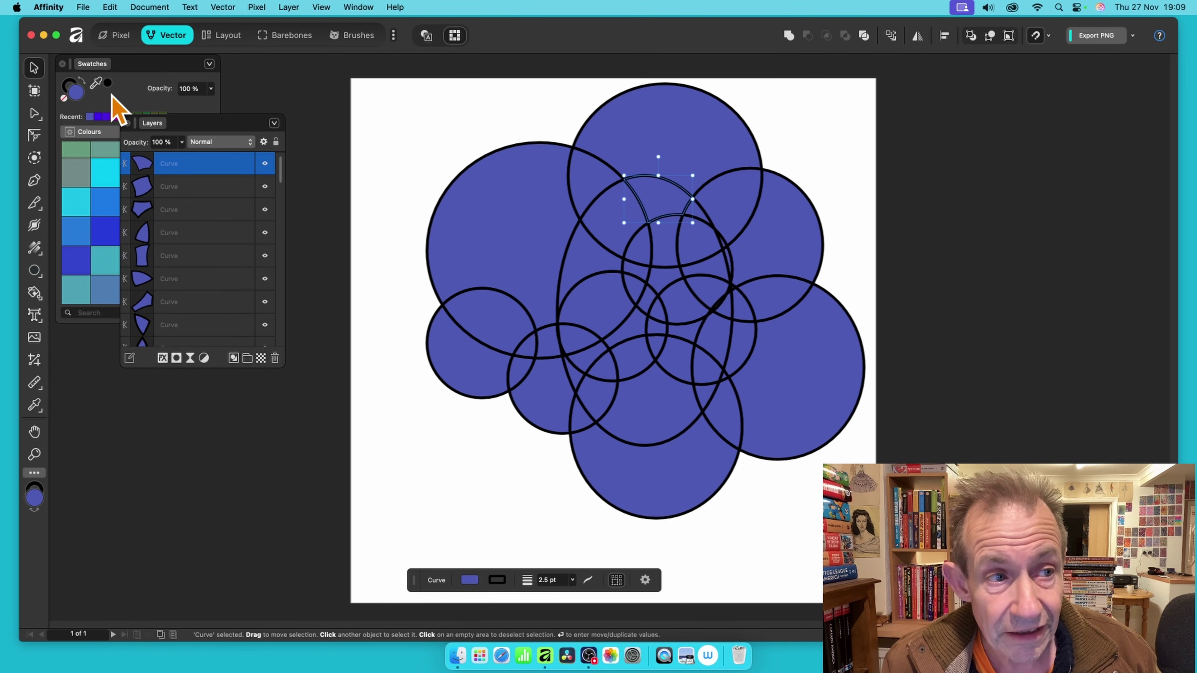
click(106, 180)
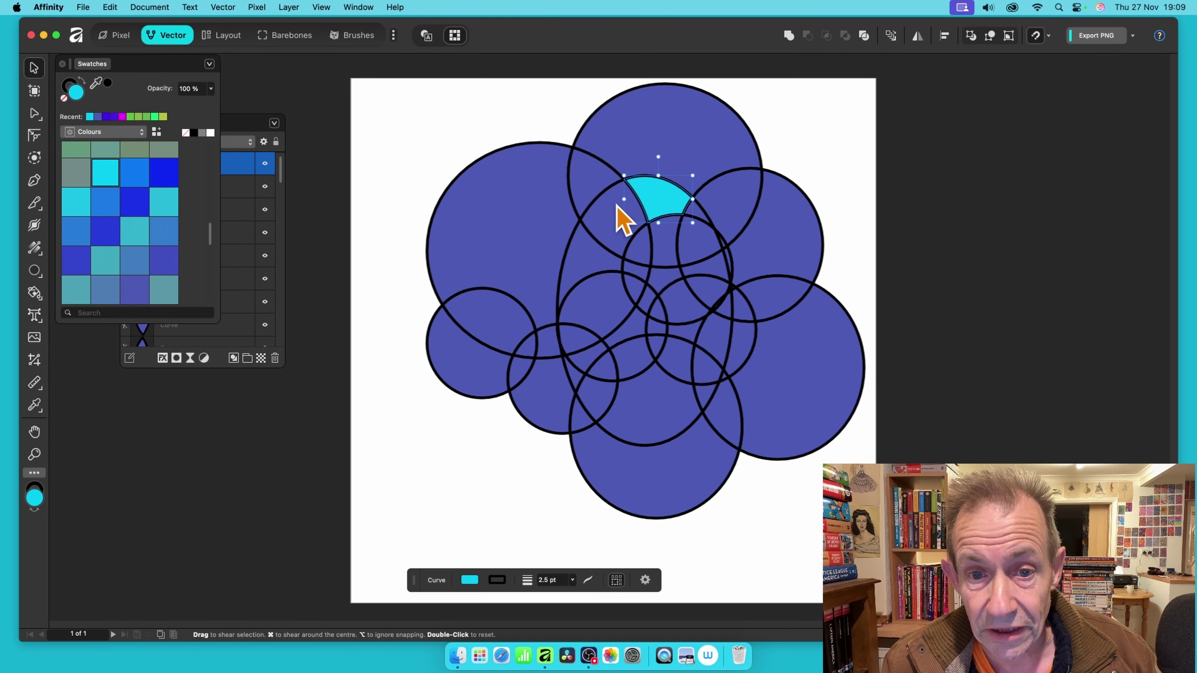
click(608, 238)
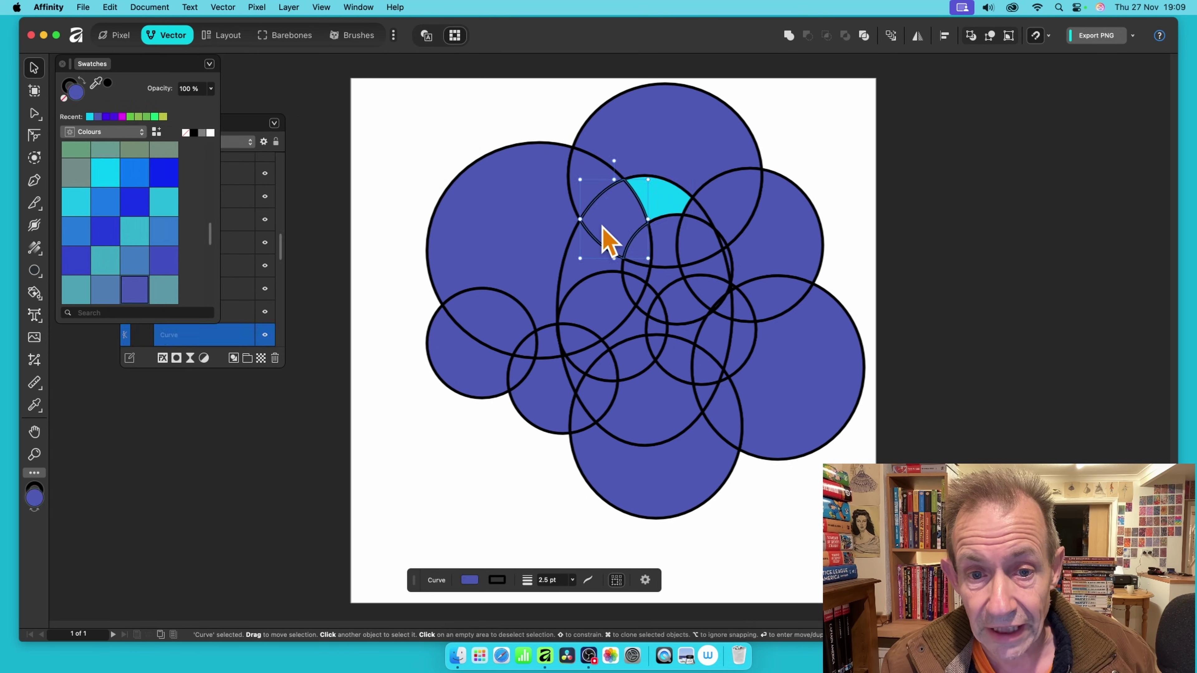
click(167, 261)
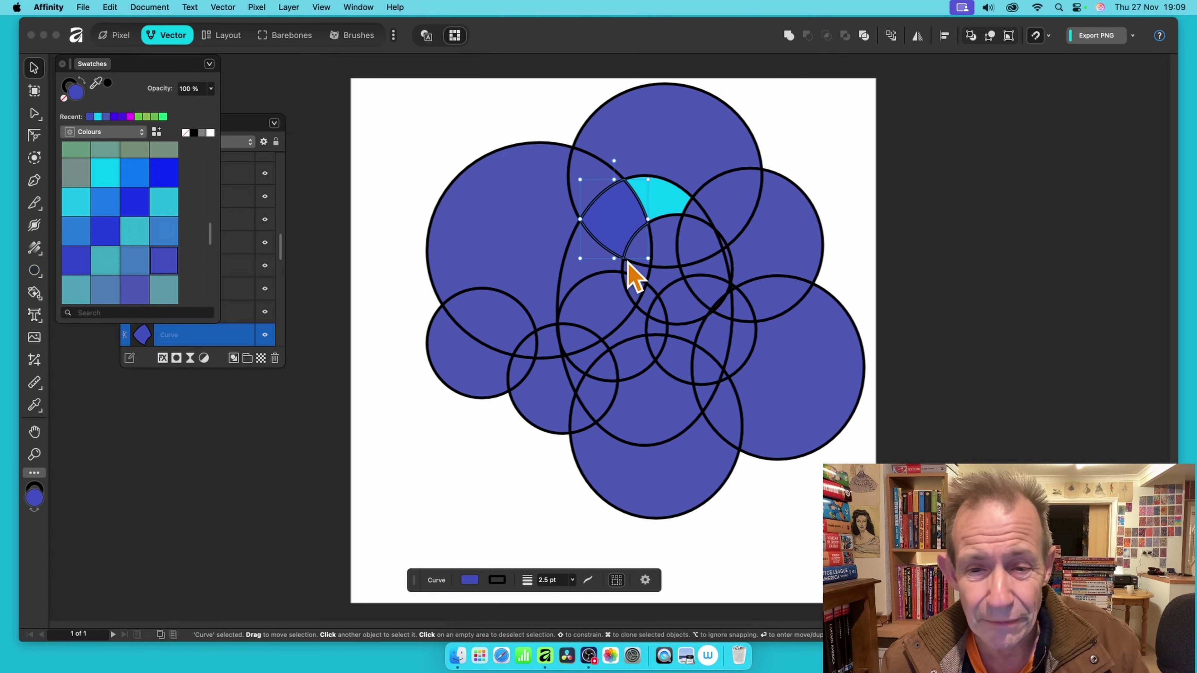
Fill the small central piece below the upper circle with turquoise and the piece to its right with grey-green
click(675, 273)
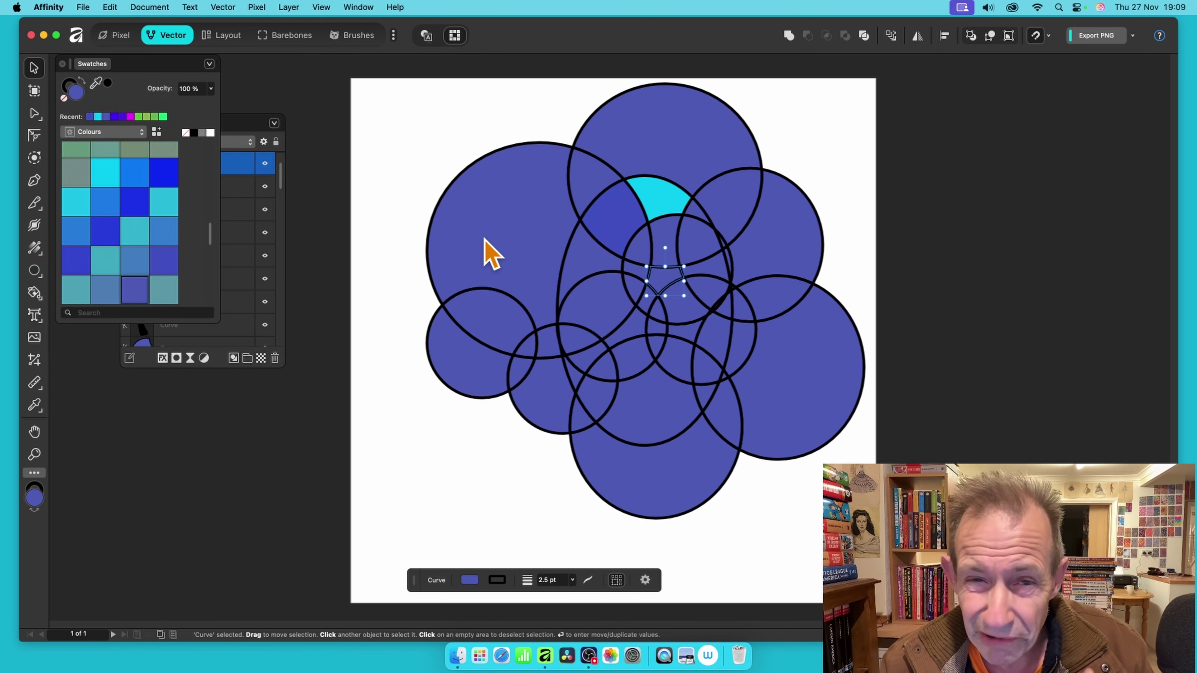
click(164, 202)
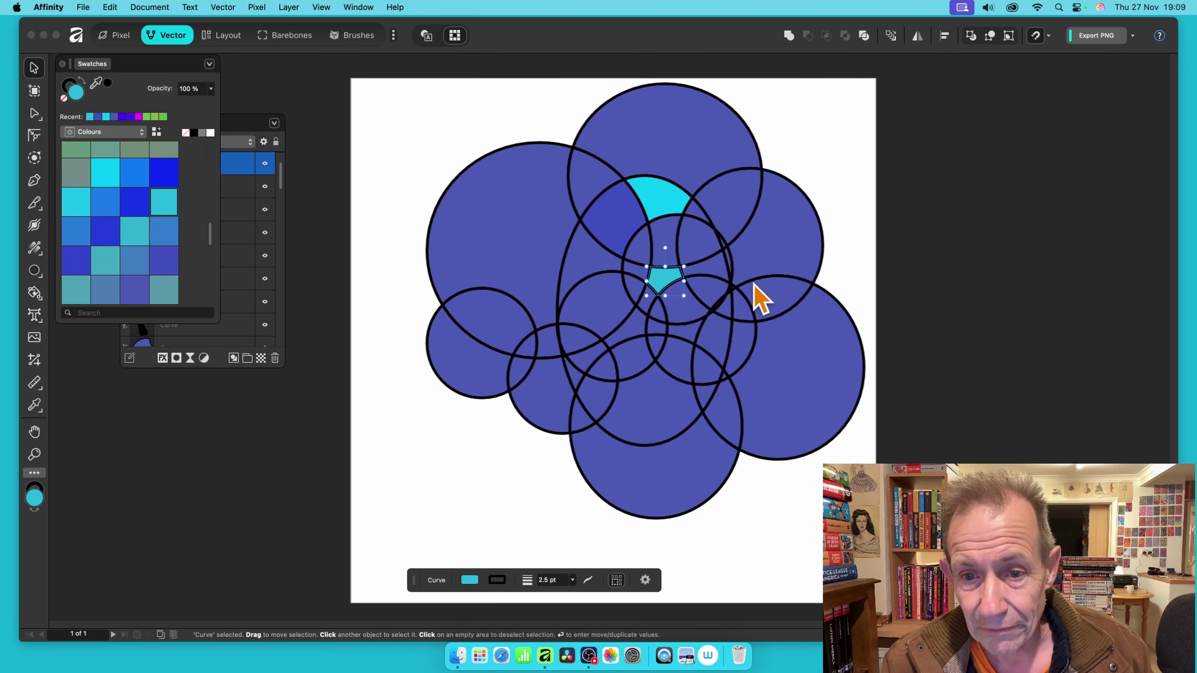
click(716, 266)
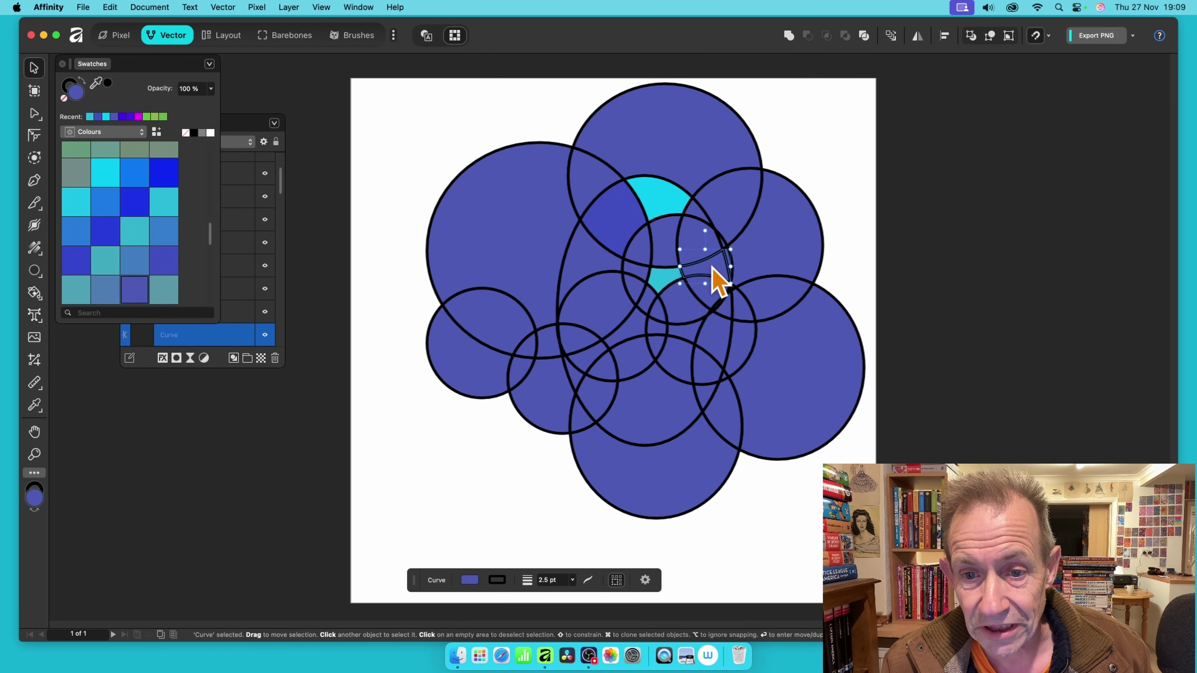
click(135, 149)
Select the piece just below the turquoise and grey-green ones and fill it with light cyan
click(645, 300)
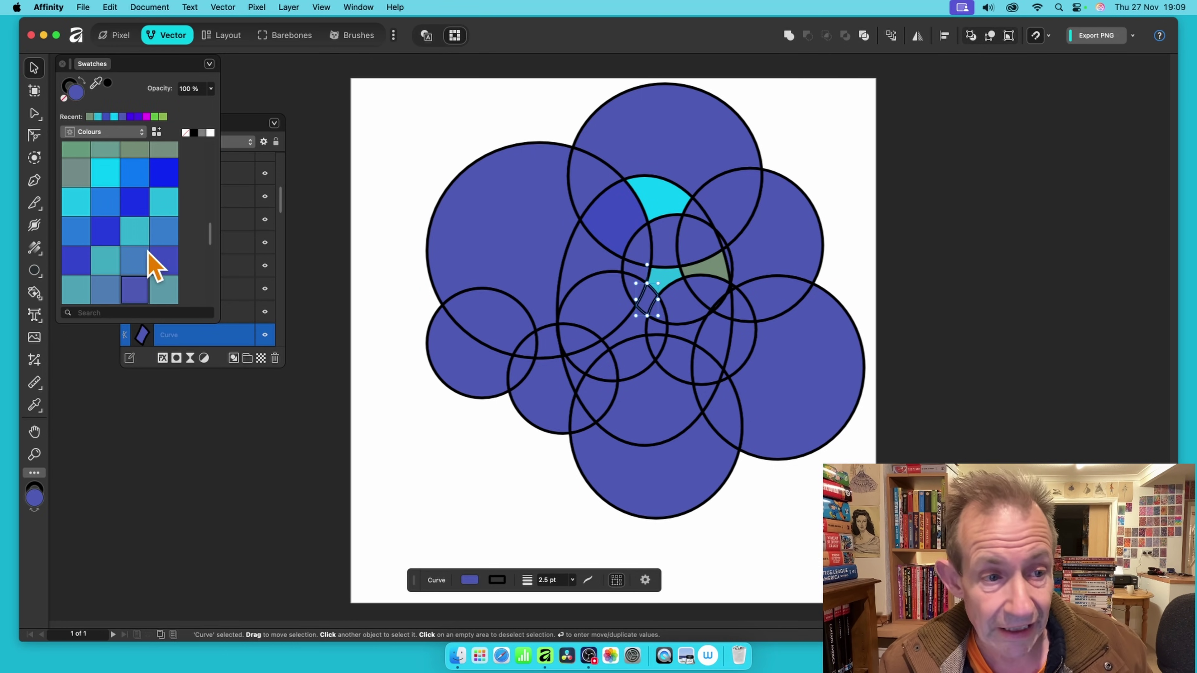
click(248, 132)
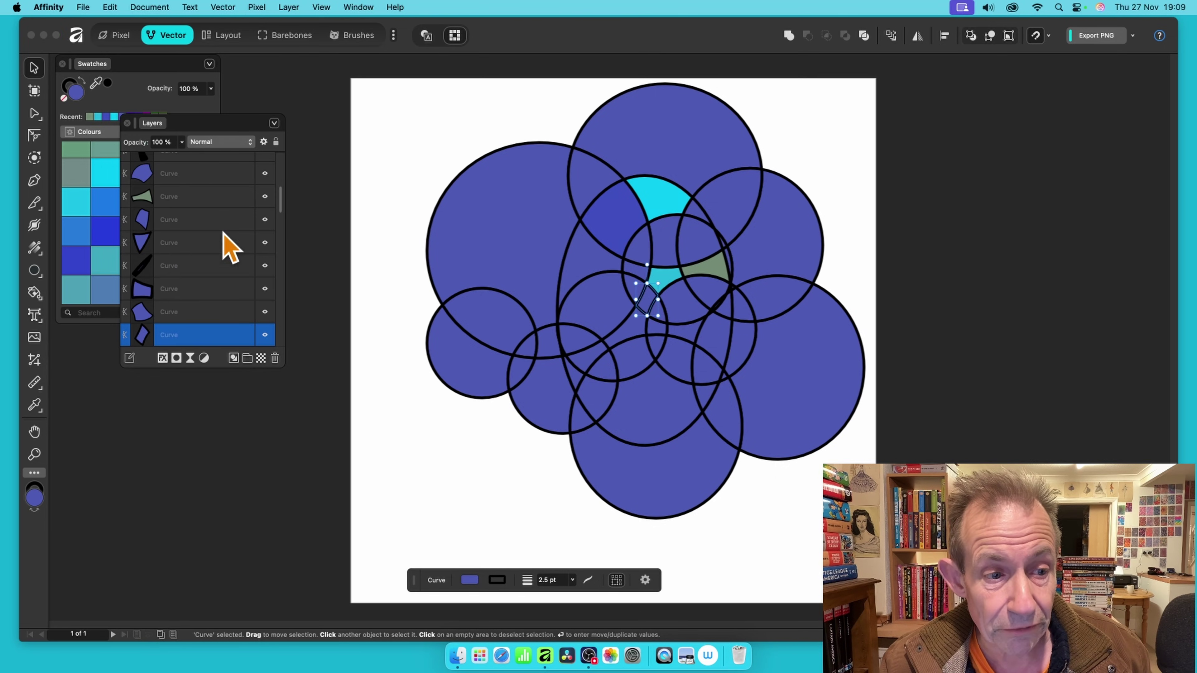
click(189, 313)
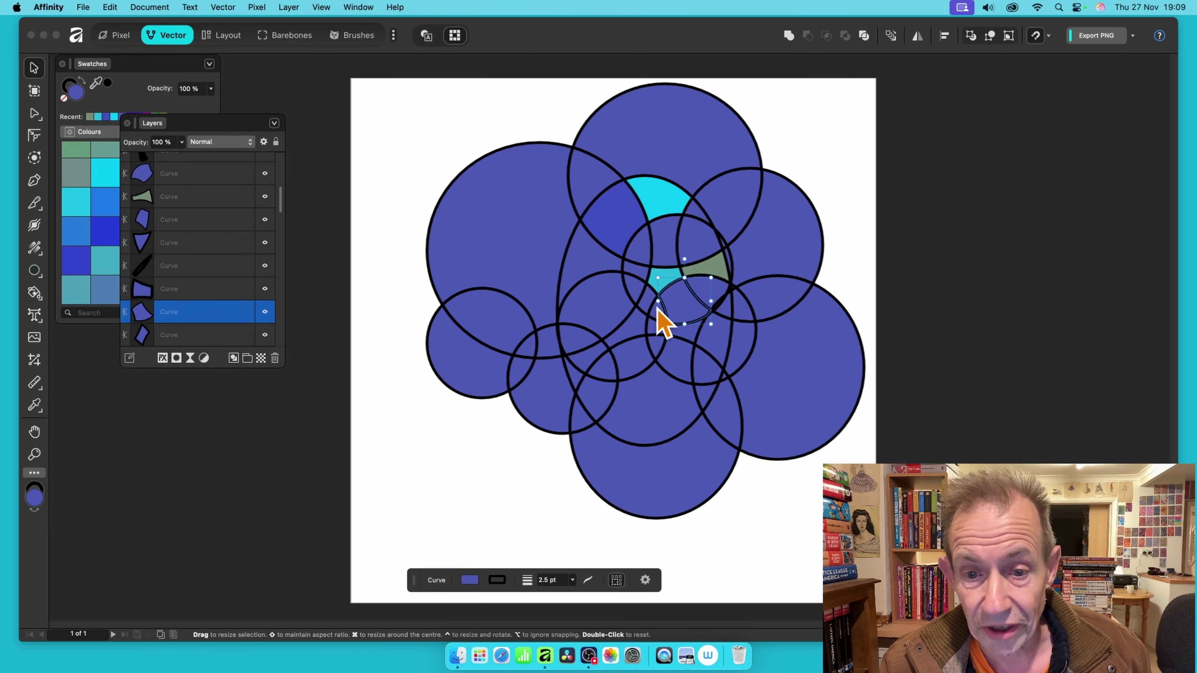
click(80, 203)
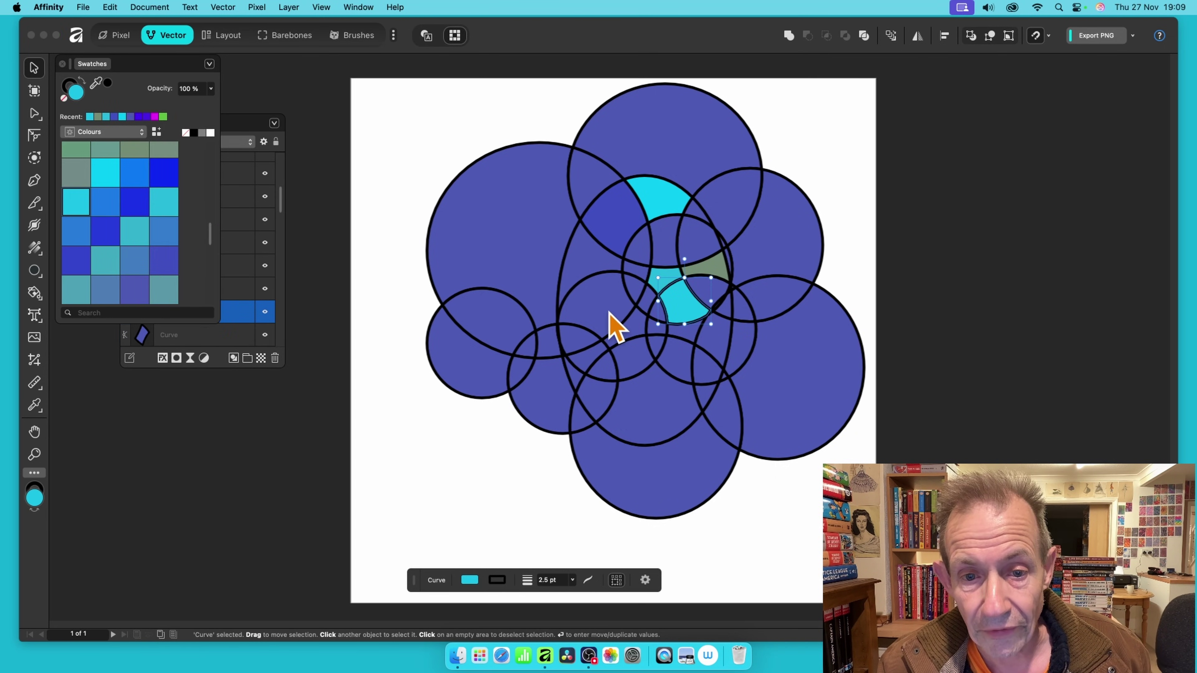
Fill the large piece at the ellipse's left side with magenta and the tiny central piece beside the cyan one with violet
click(609, 325)
scroll(150, 281, down, 5)
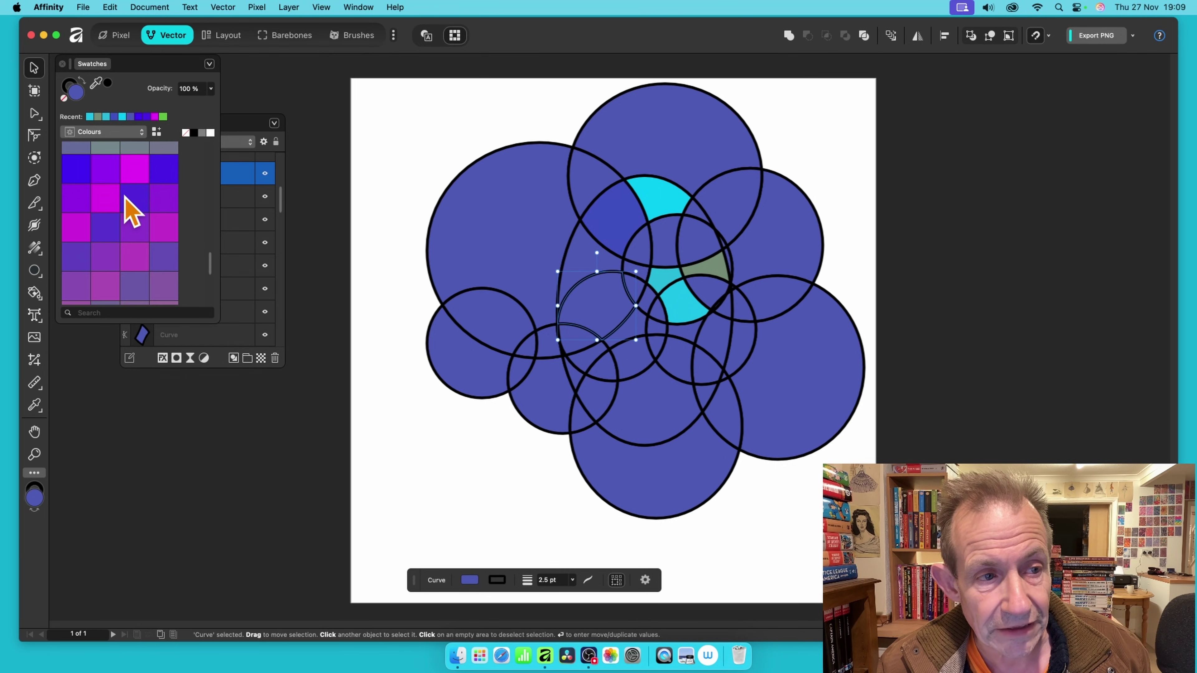
click(136, 169)
click(655, 312)
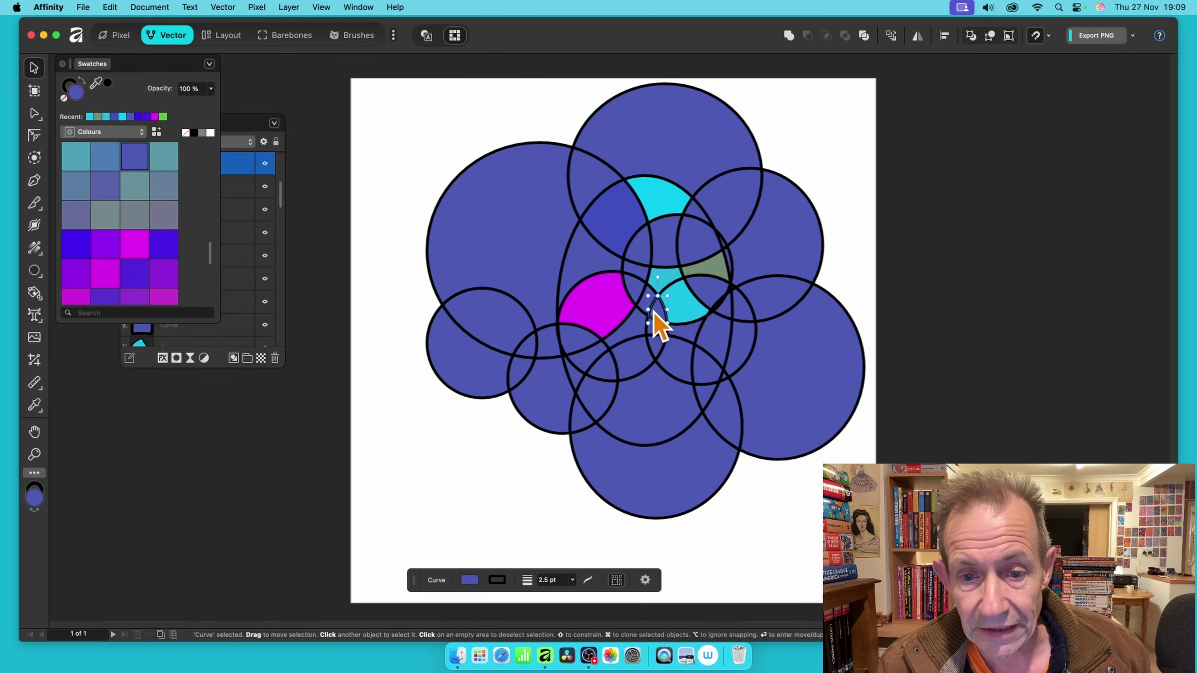
click(116, 241)
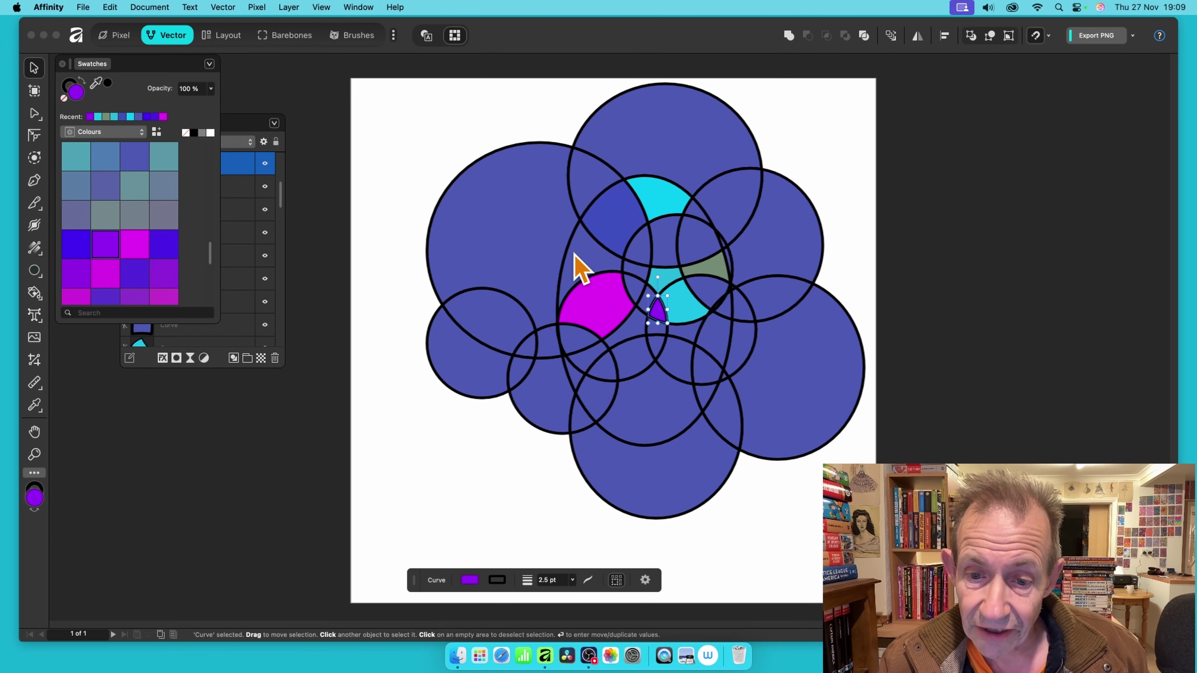
Fill the large piece at the ellipse's lower end and the small piece above it with shades of purple
click(649, 420)
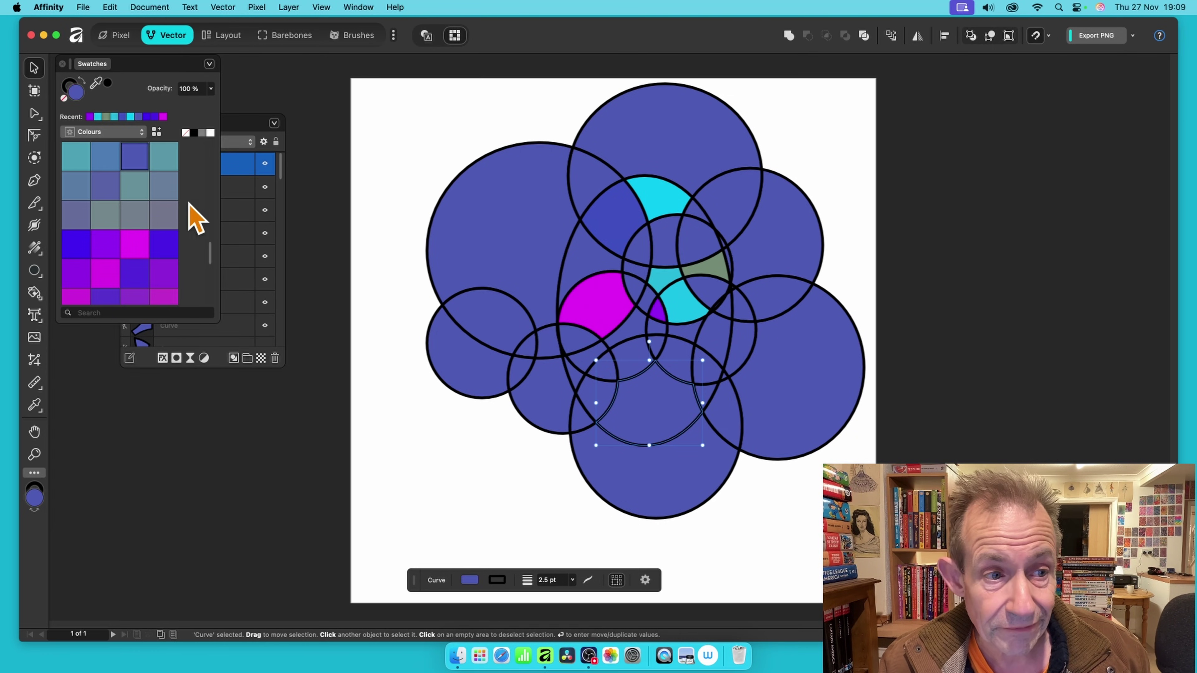
click(168, 274)
click(636, 364)
click(80, 276)
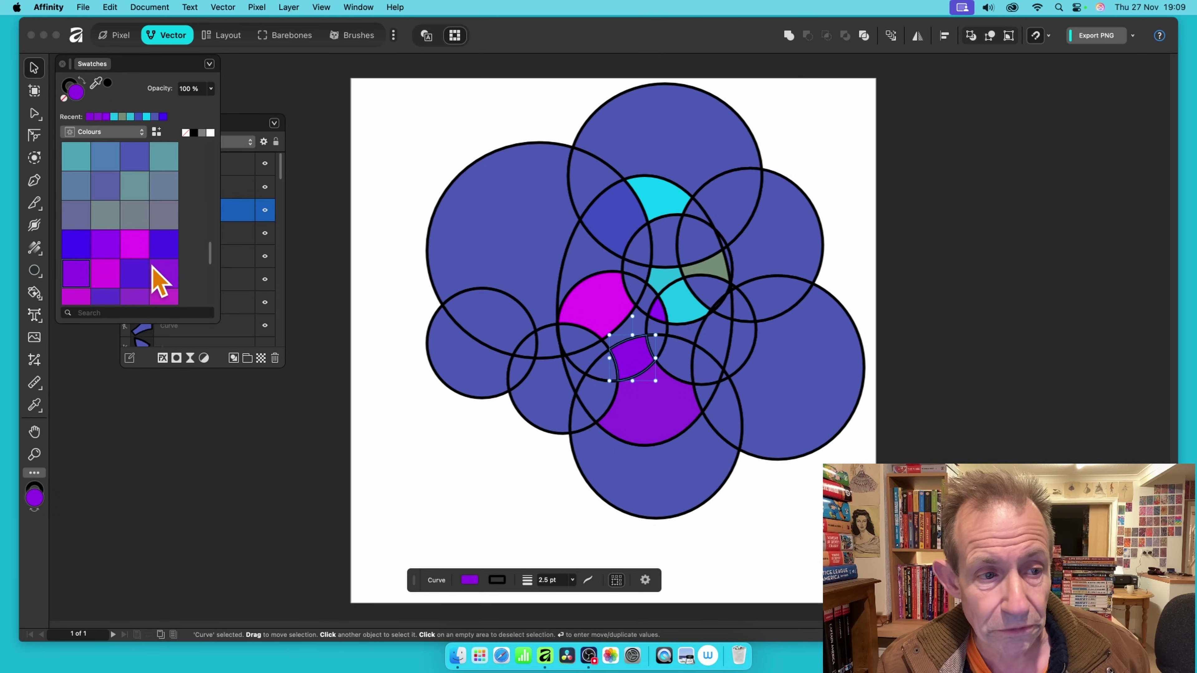
scroll(158, 281, down, 5)
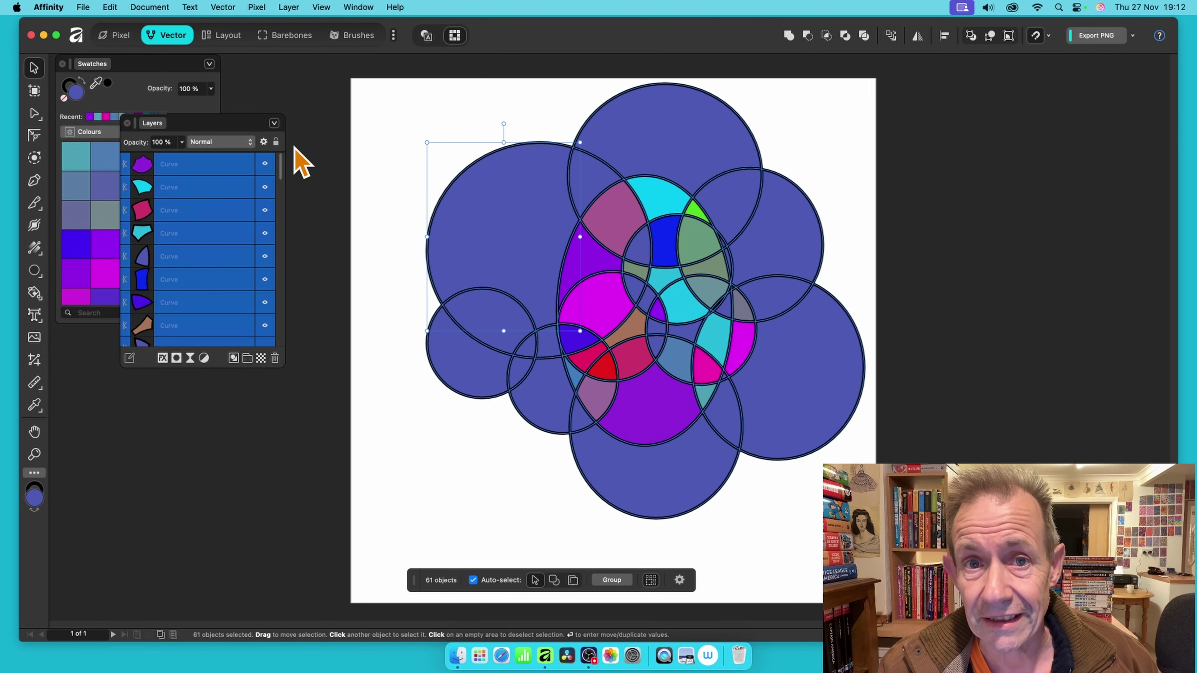
Apply a 3D layer effect to all selected pieces with a 300 px radius and light at azimuth 46.5°, elevation 51.6°
click(163, 358)
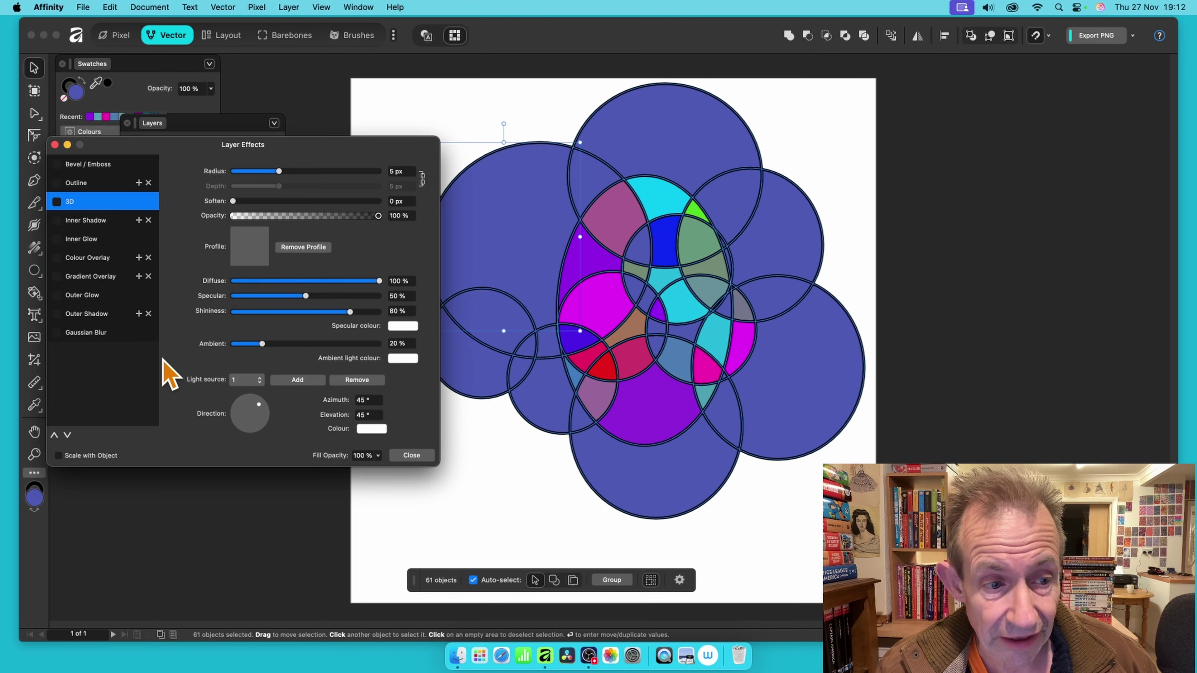
click(57, 201)
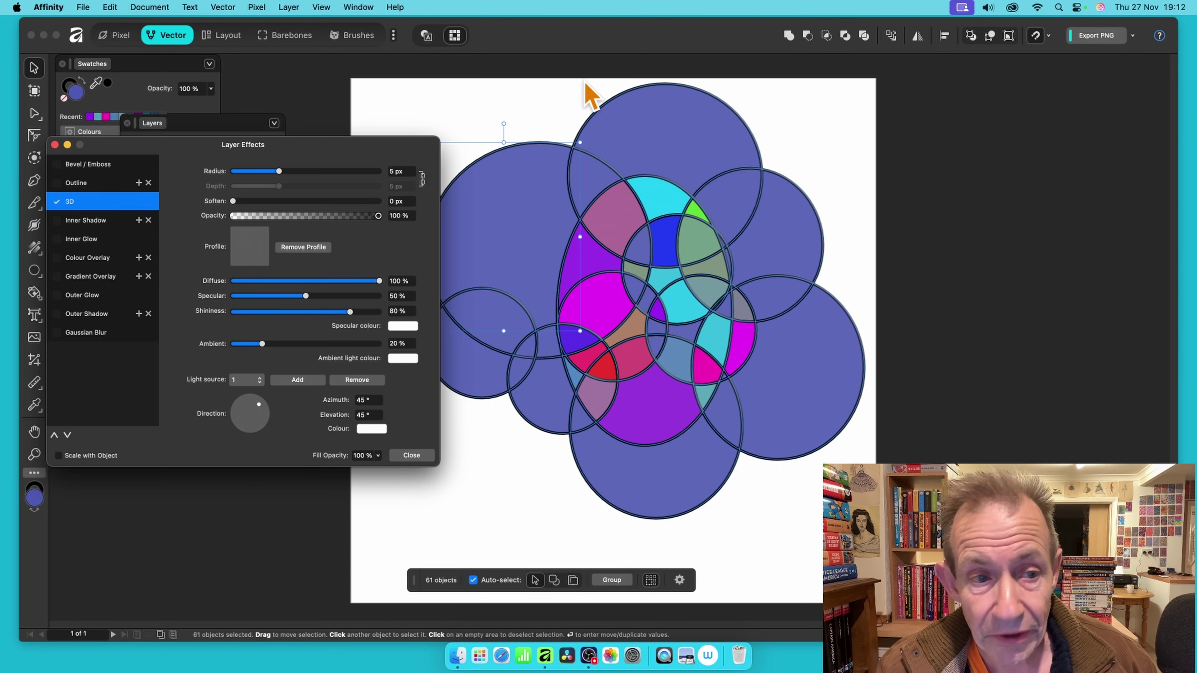
drag(287, 173, 420, 176)
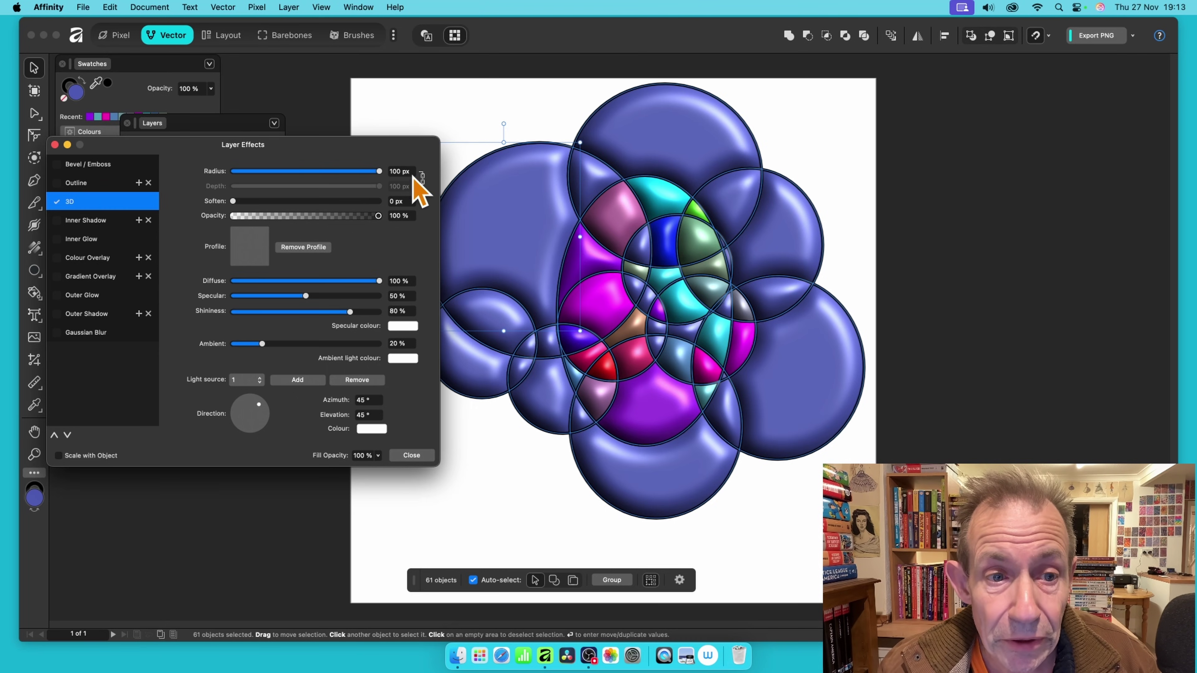
click(400, 172)
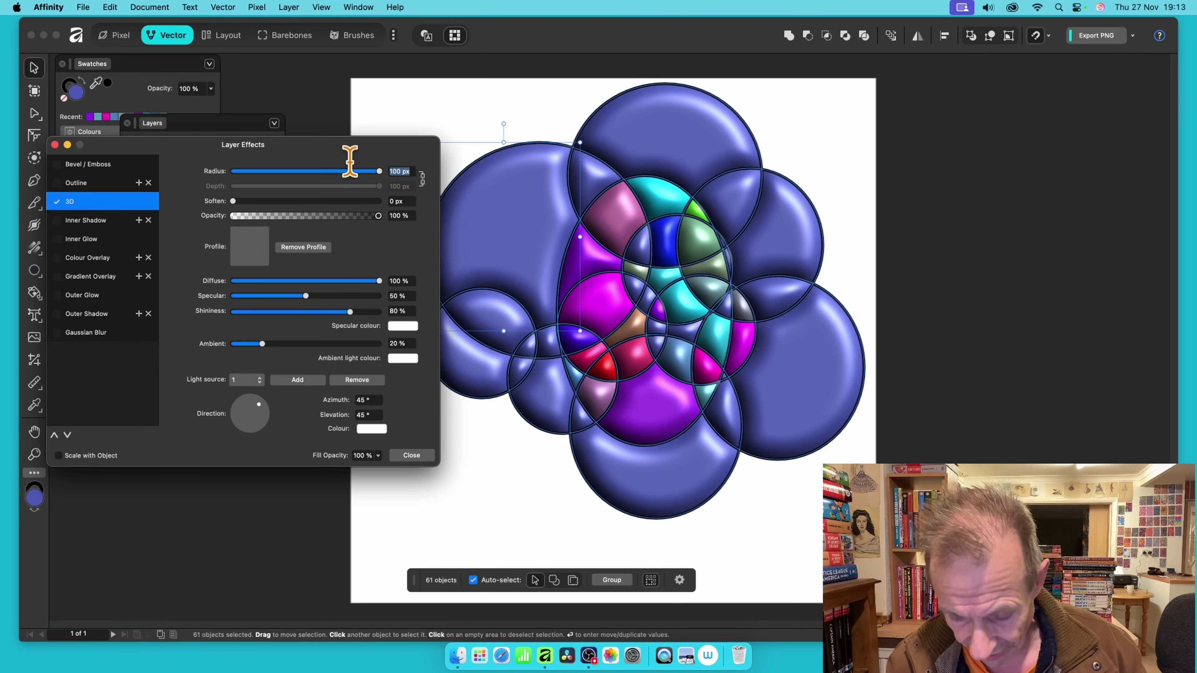
key(Return)
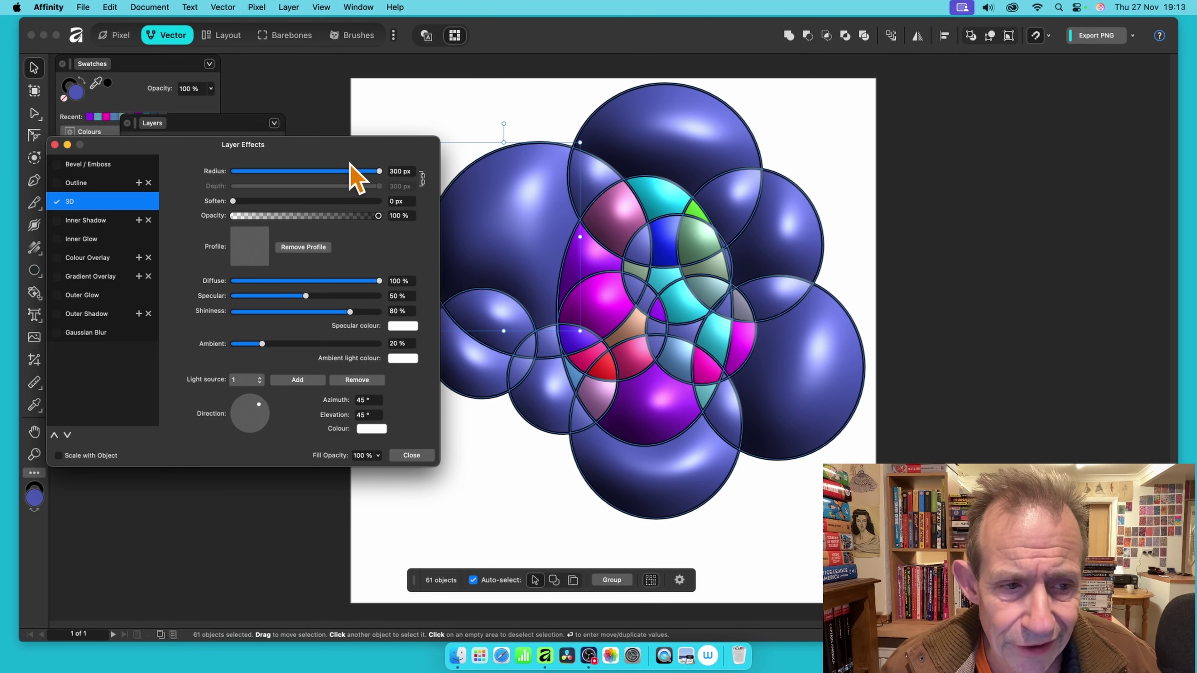
drag(259, 405, 257, 404)
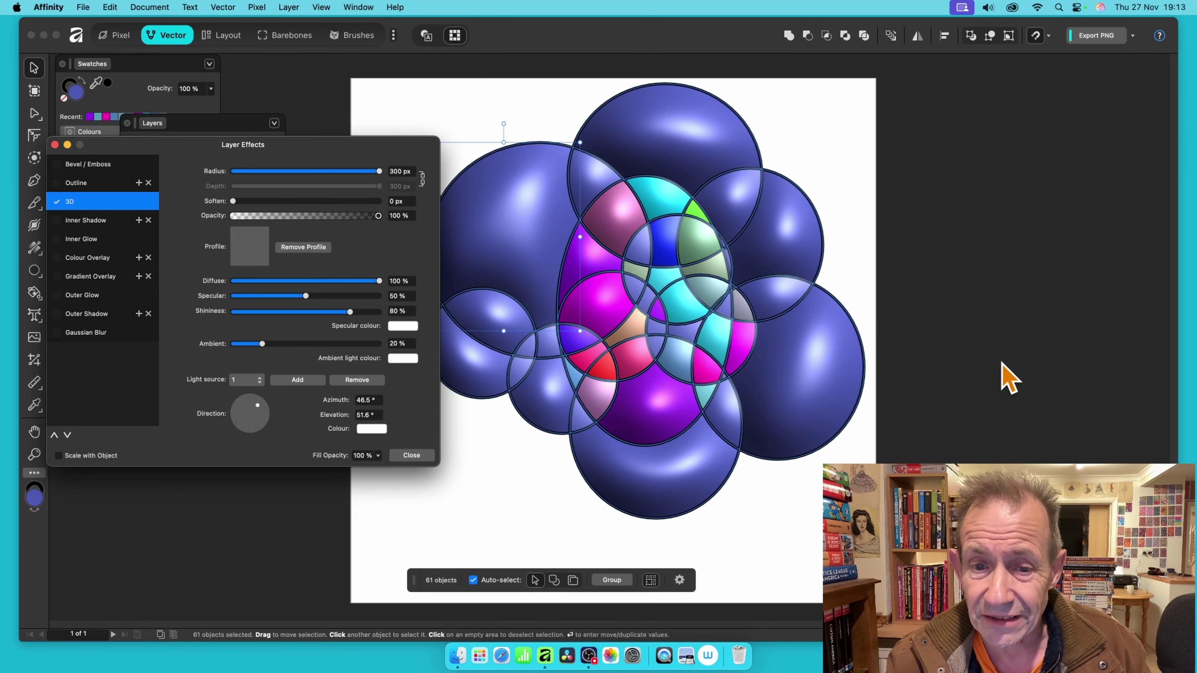
Try the first three standard 3D profiles, apply the fourth, convex one, and close the layer effects
click(249, 250)
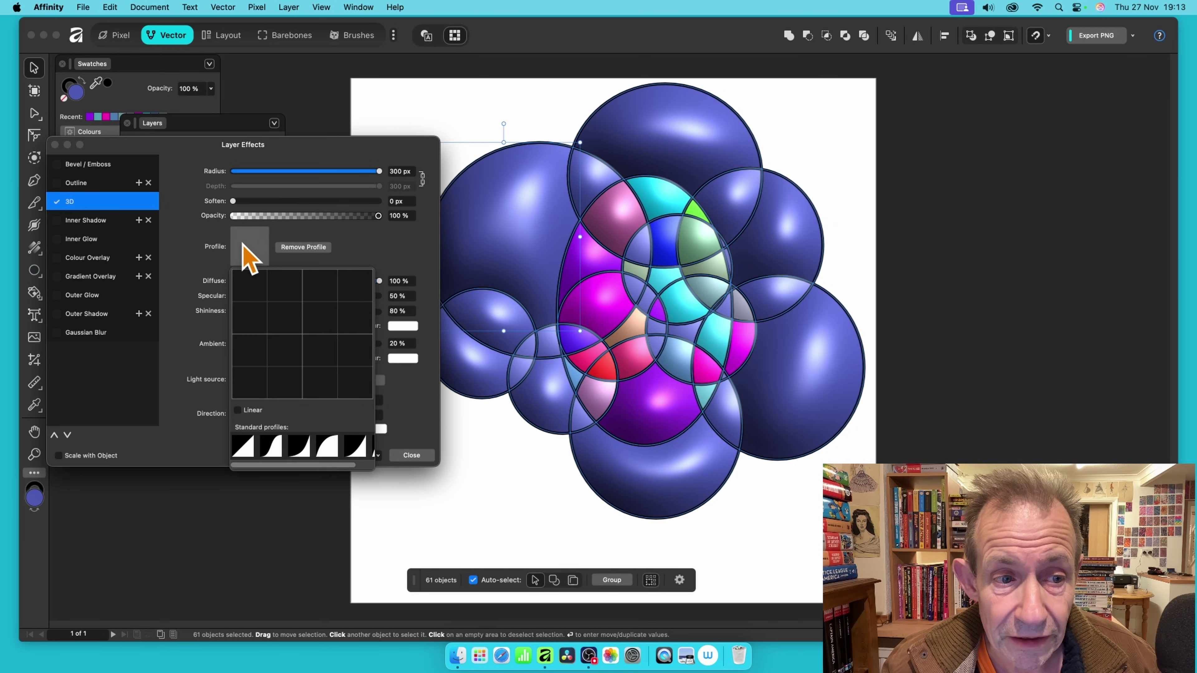
click(242, 448)
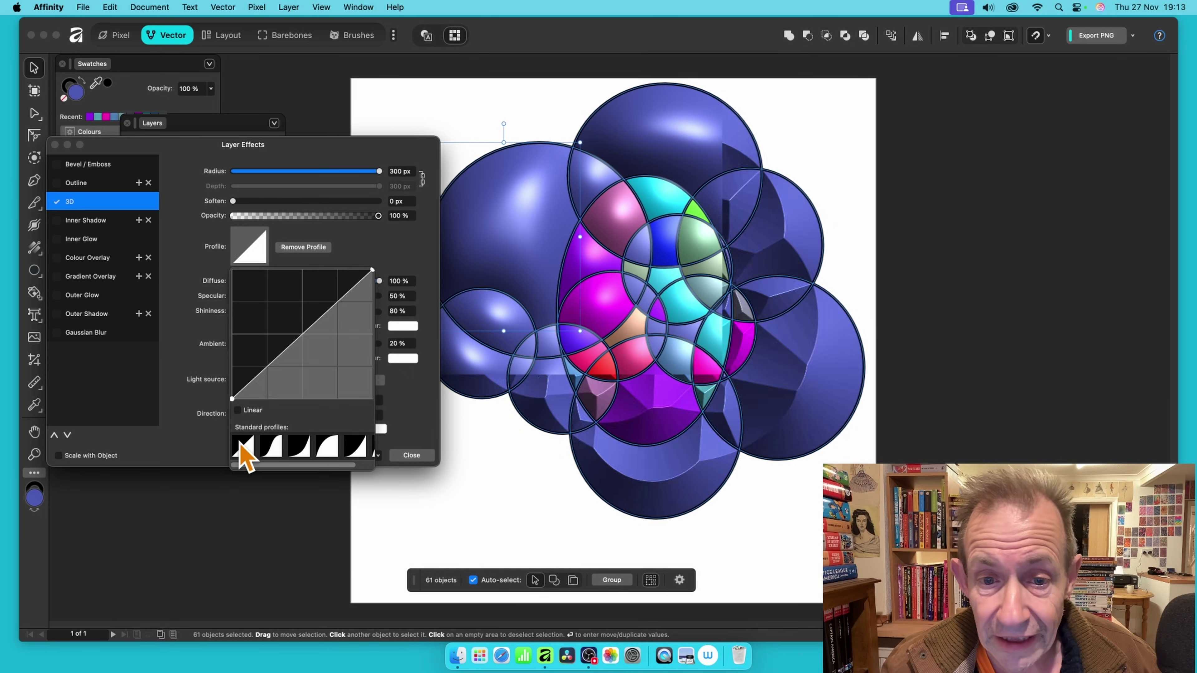
click(272, 448)
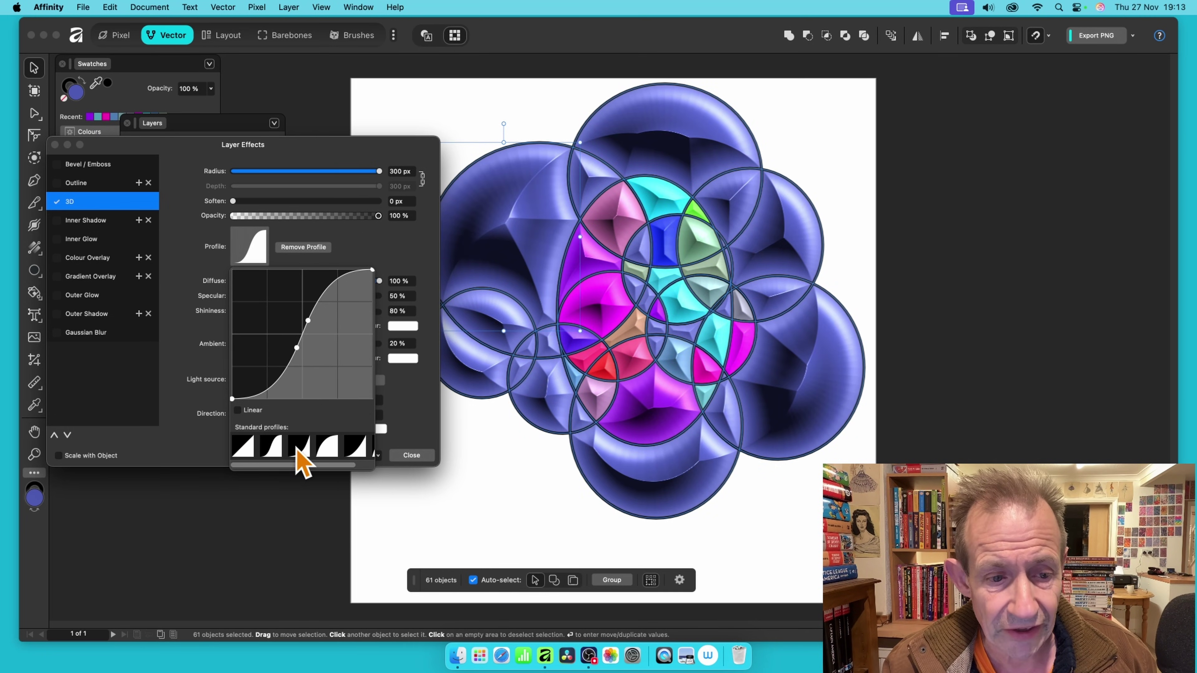
click(299, 448)
drag(345, 335, 346, 337)
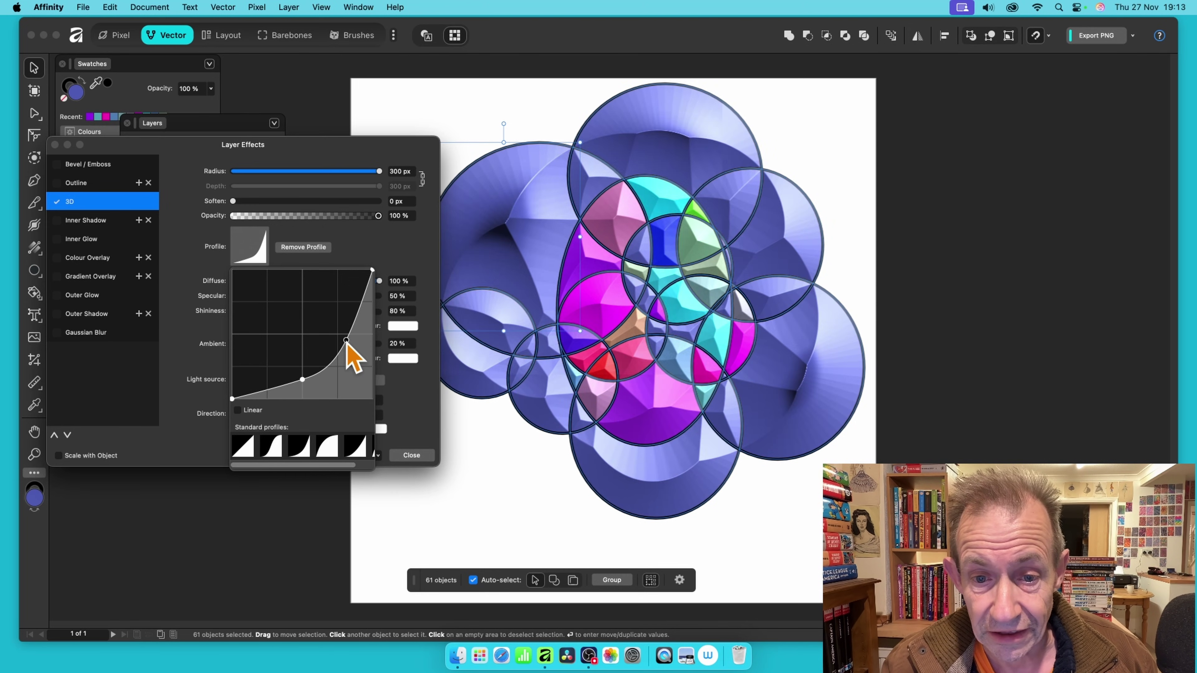
click(328, 447)
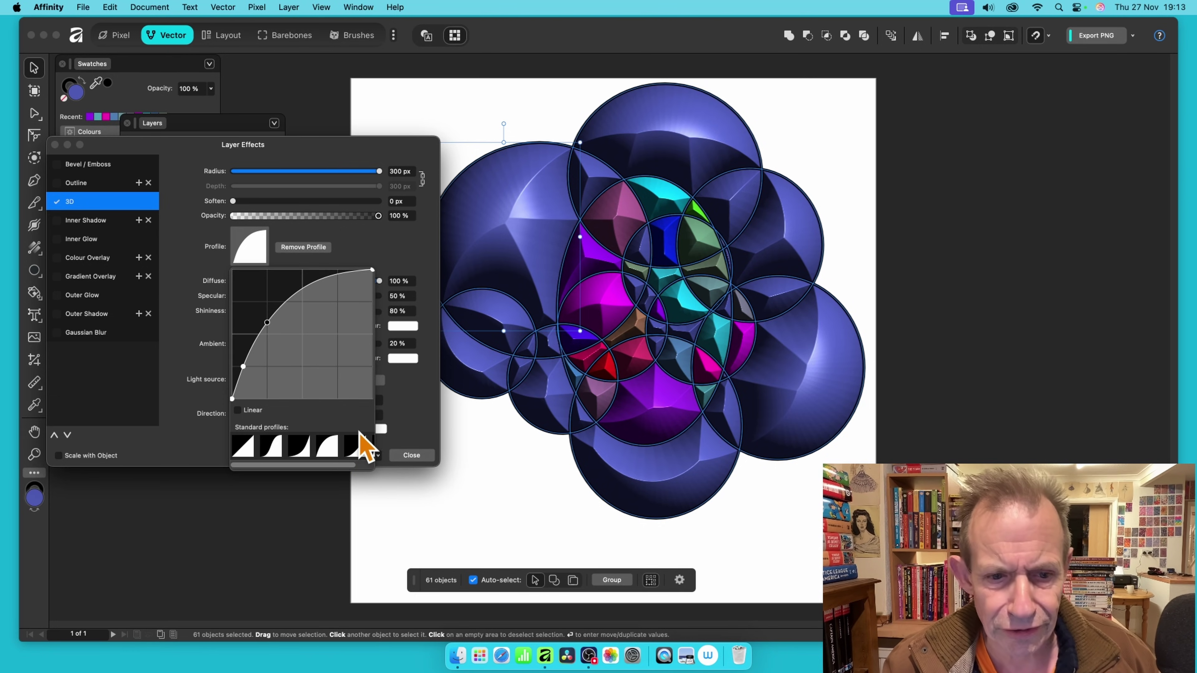
click(412, 456)
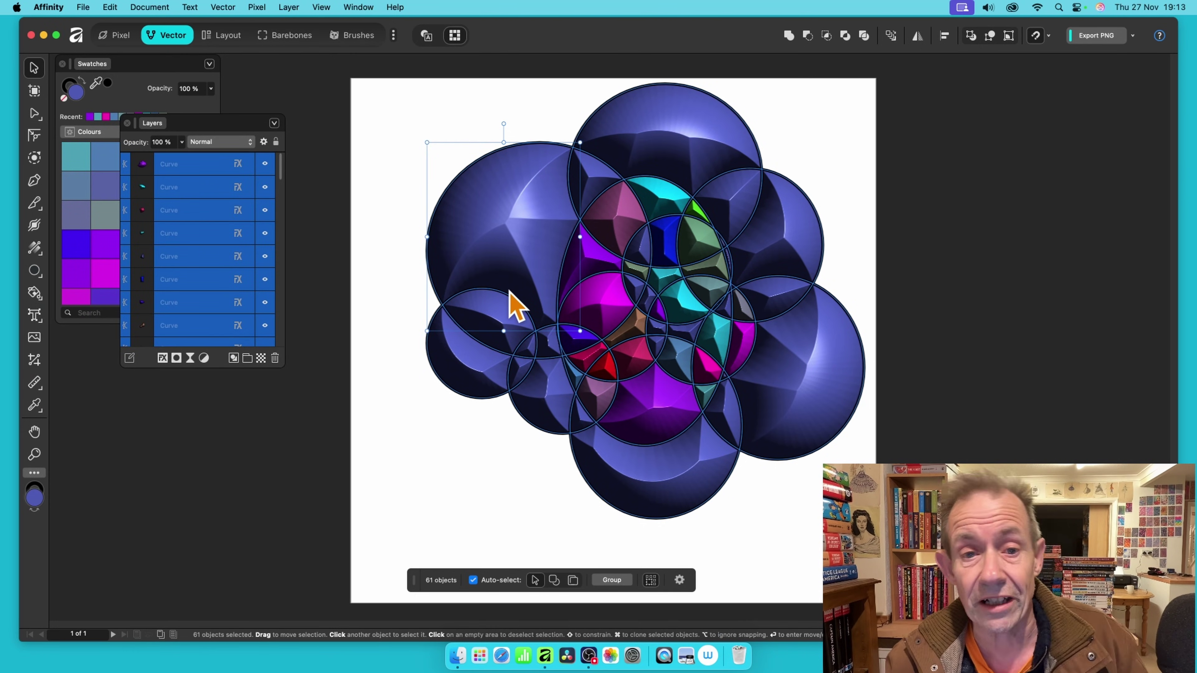
Select every curve layer from first to last, group them, and open the group's context options
click(403, 109)
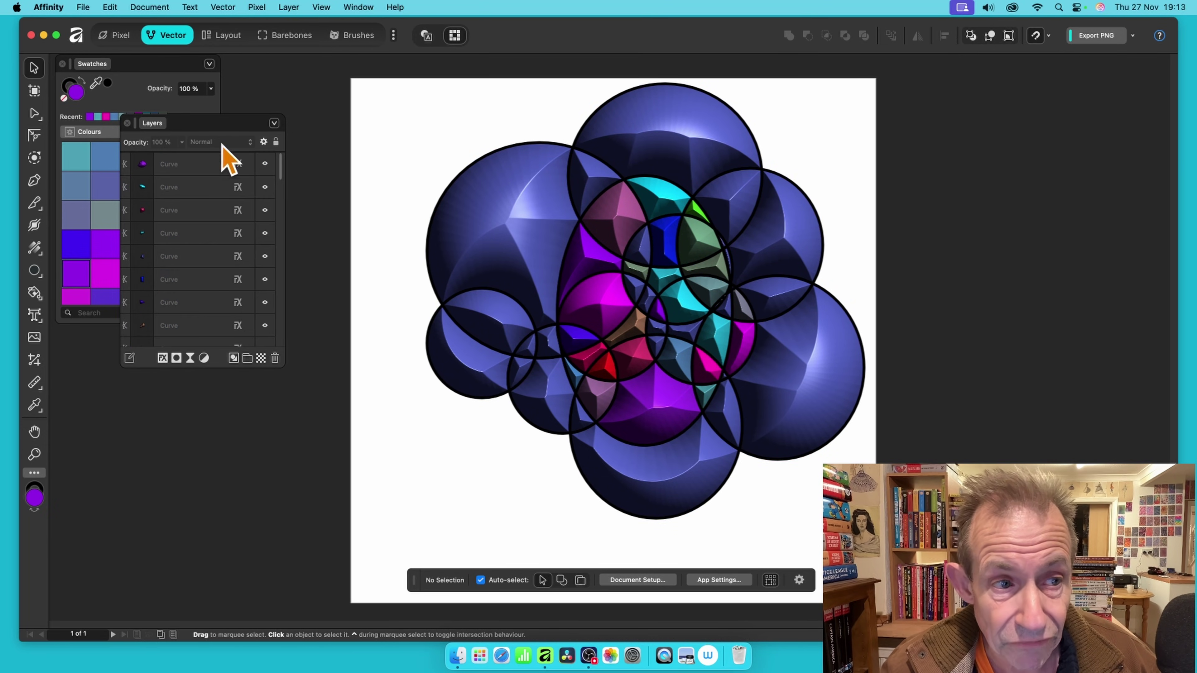
click(172, 165)
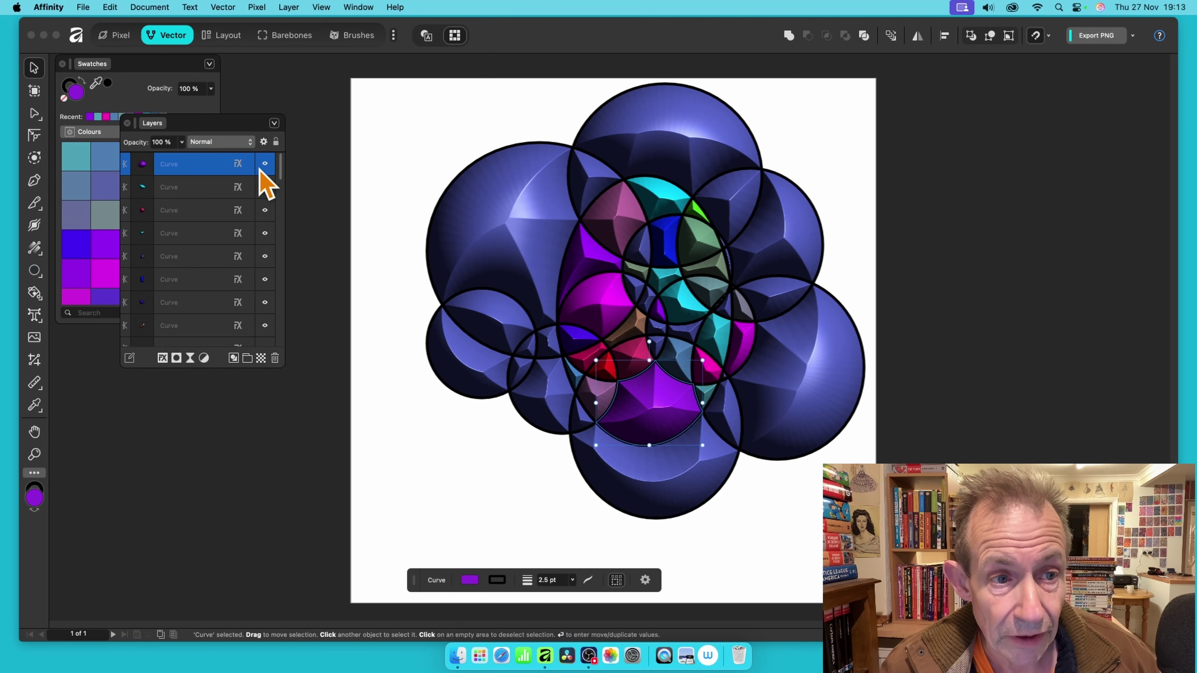
drag(281, 181, 284, 335)
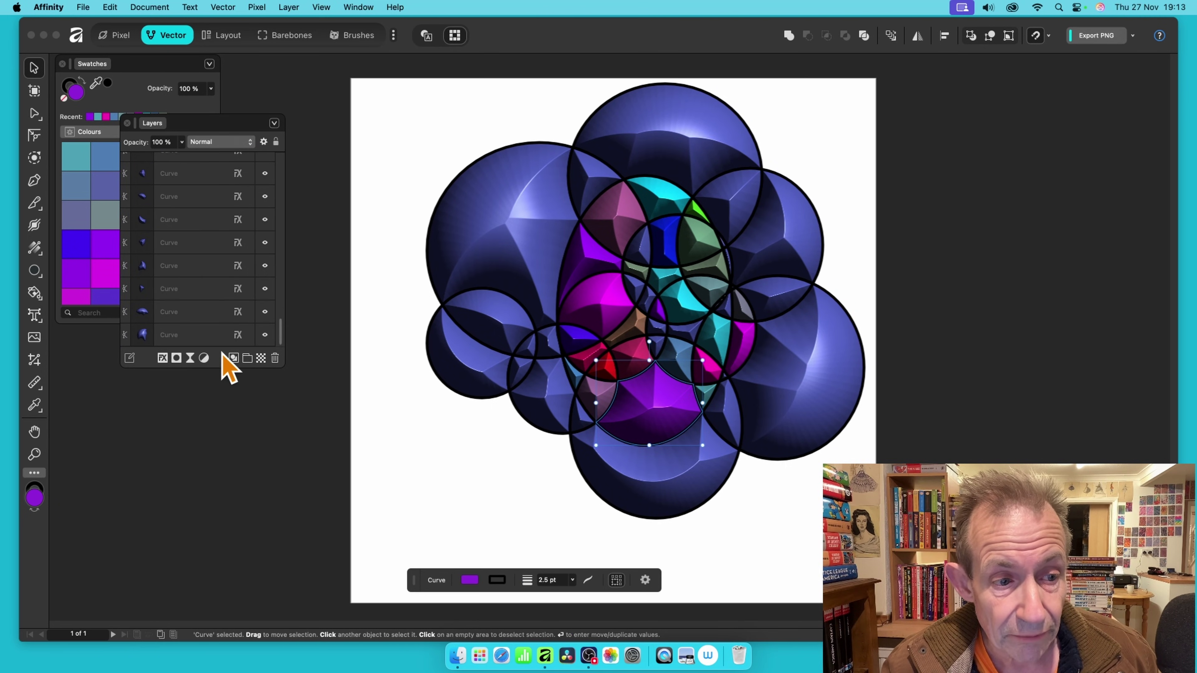
shift+click(191, 336)
right_click(193, 177)
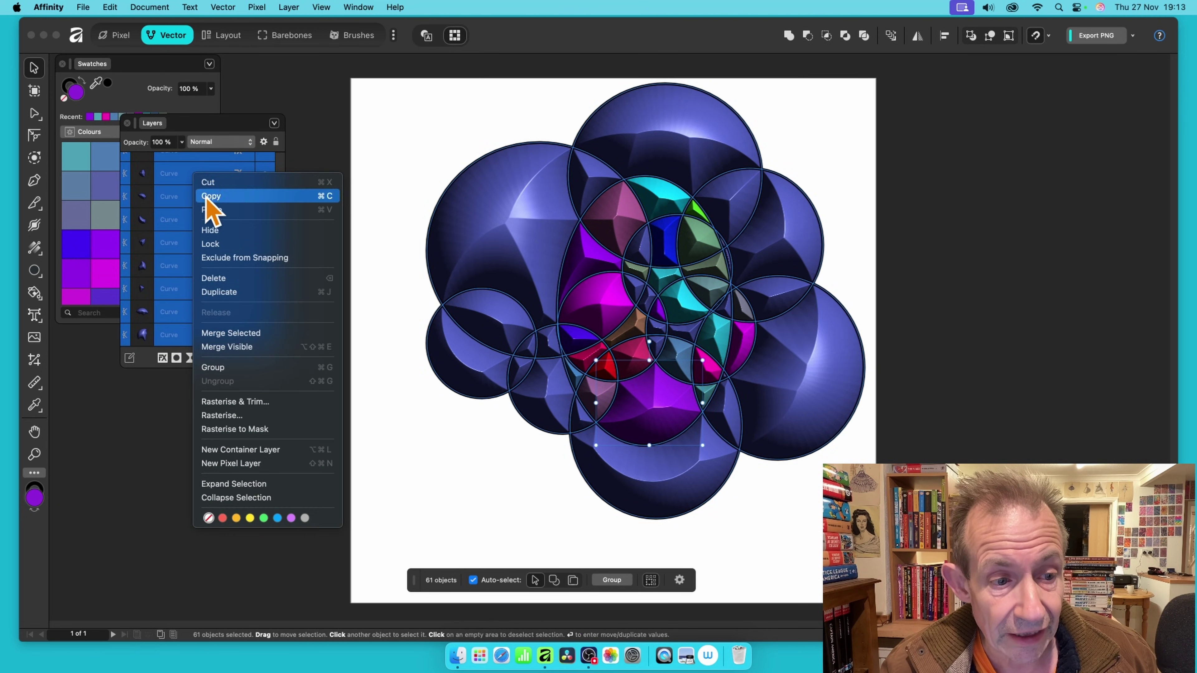
click(228, 369)
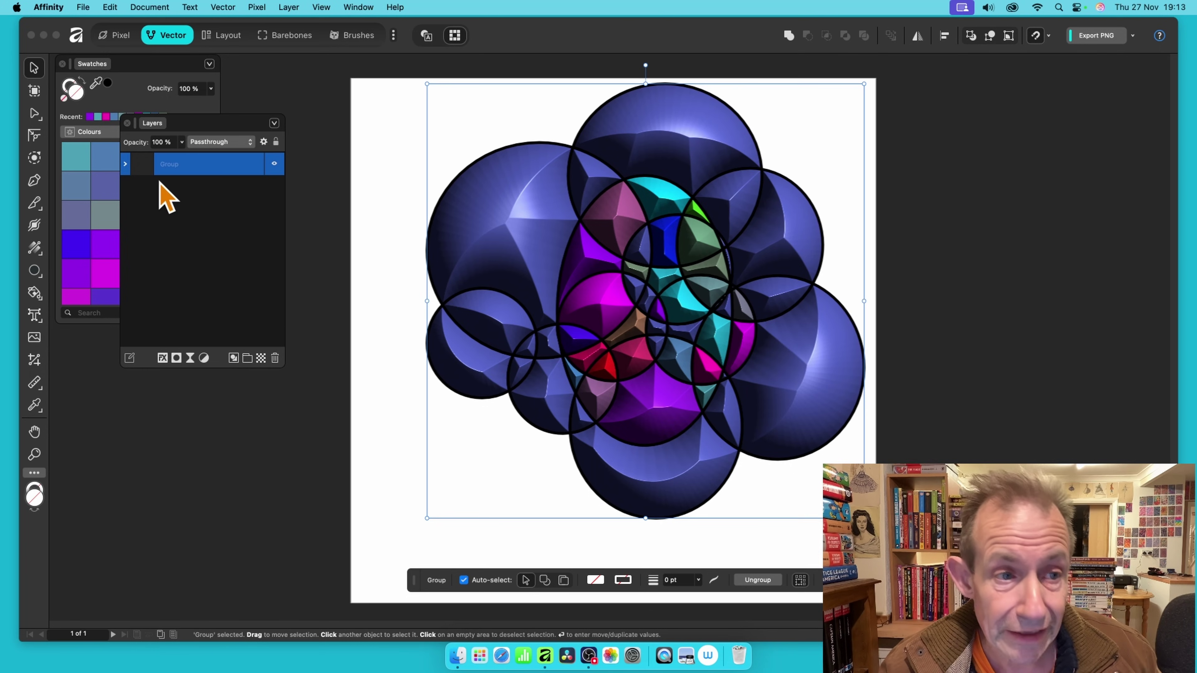
right_click(204, 165)
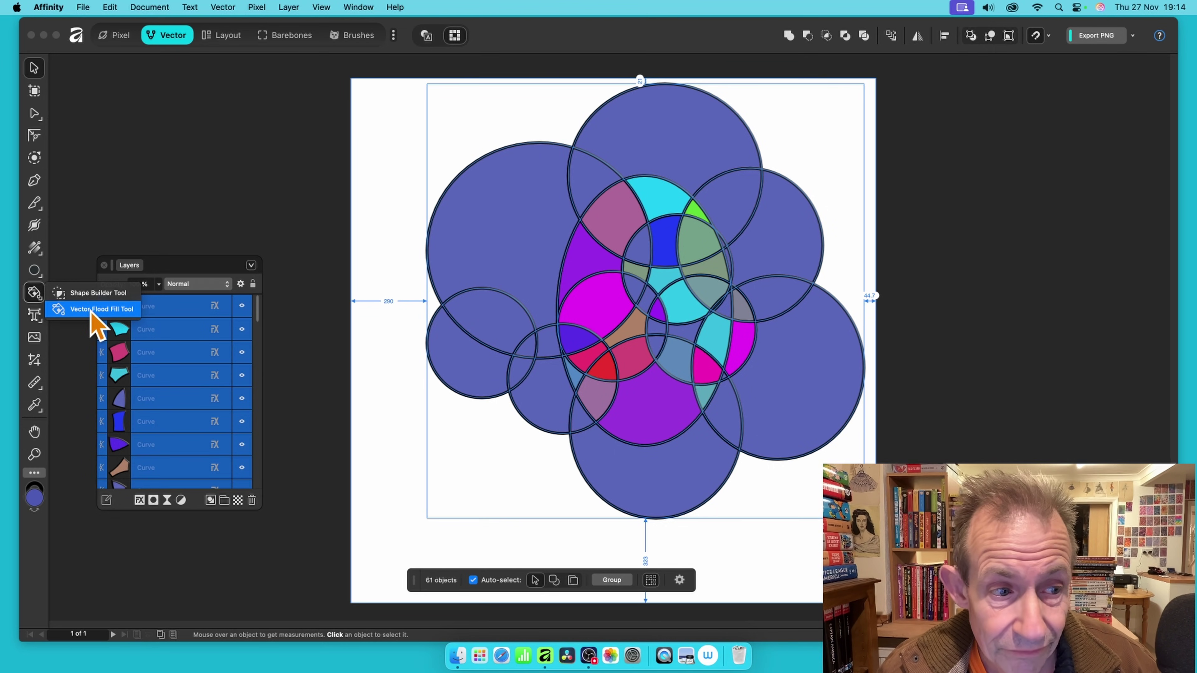
Fill the large upper-left circle piece with the photo using Vector Flood Fill, then open the fill image picker and cancel it
click(101, 309)
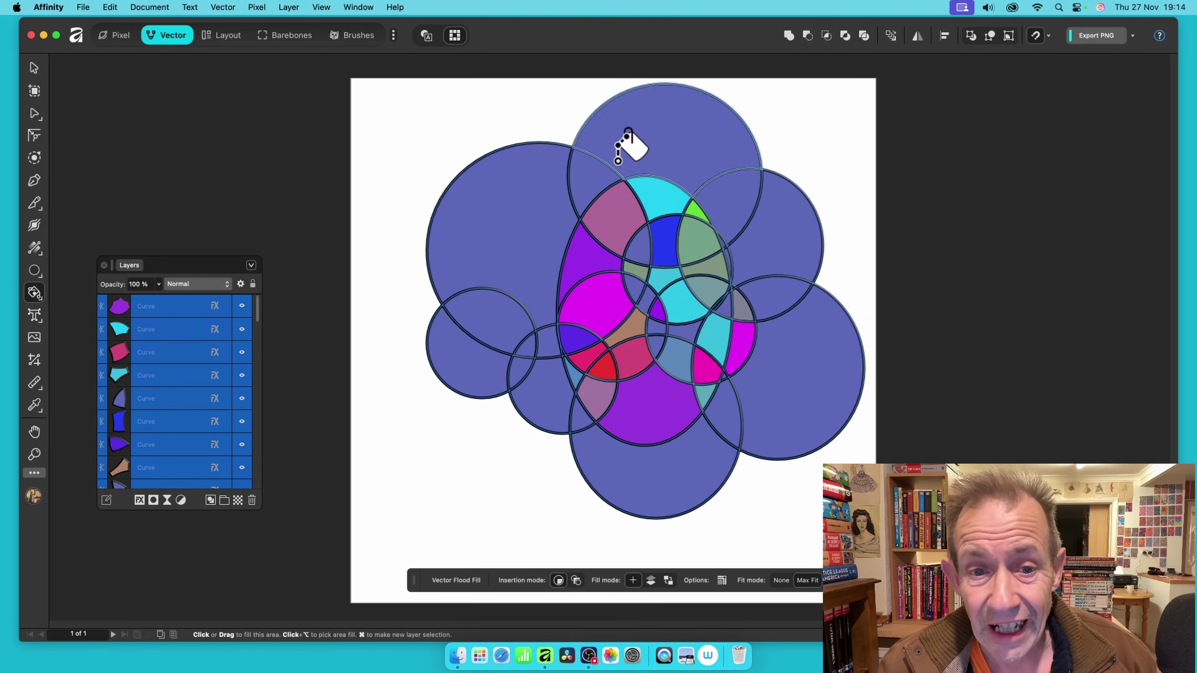
click(533, 182)
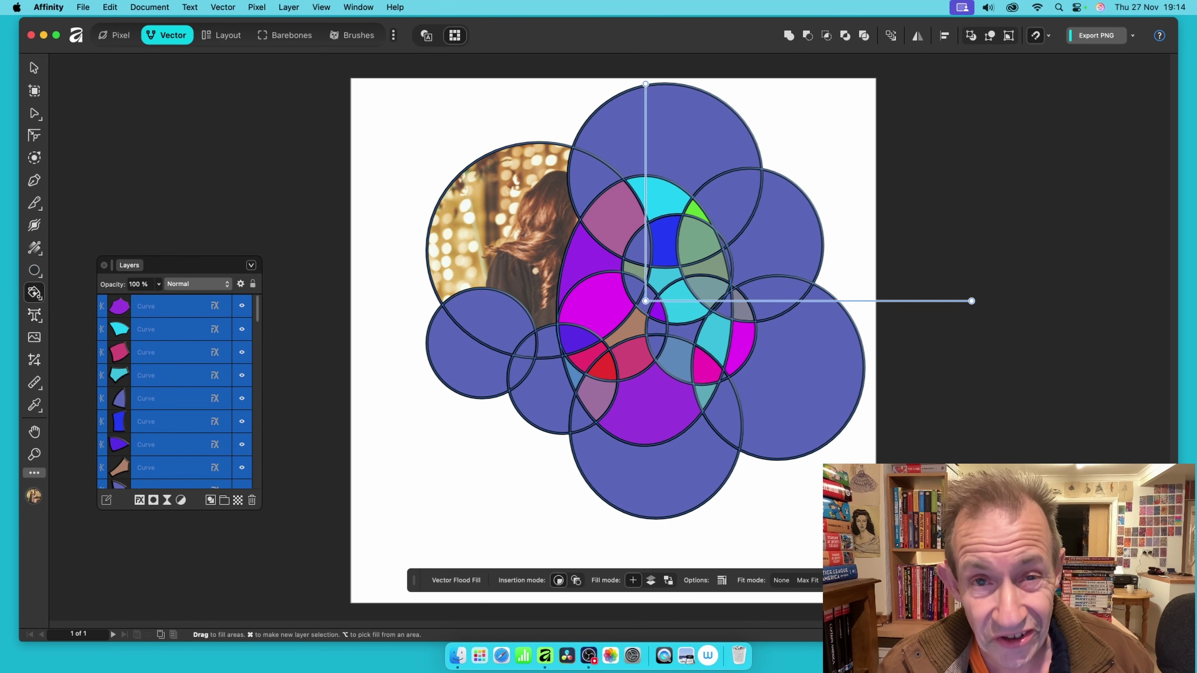
drag(415, 590, 135, 548)
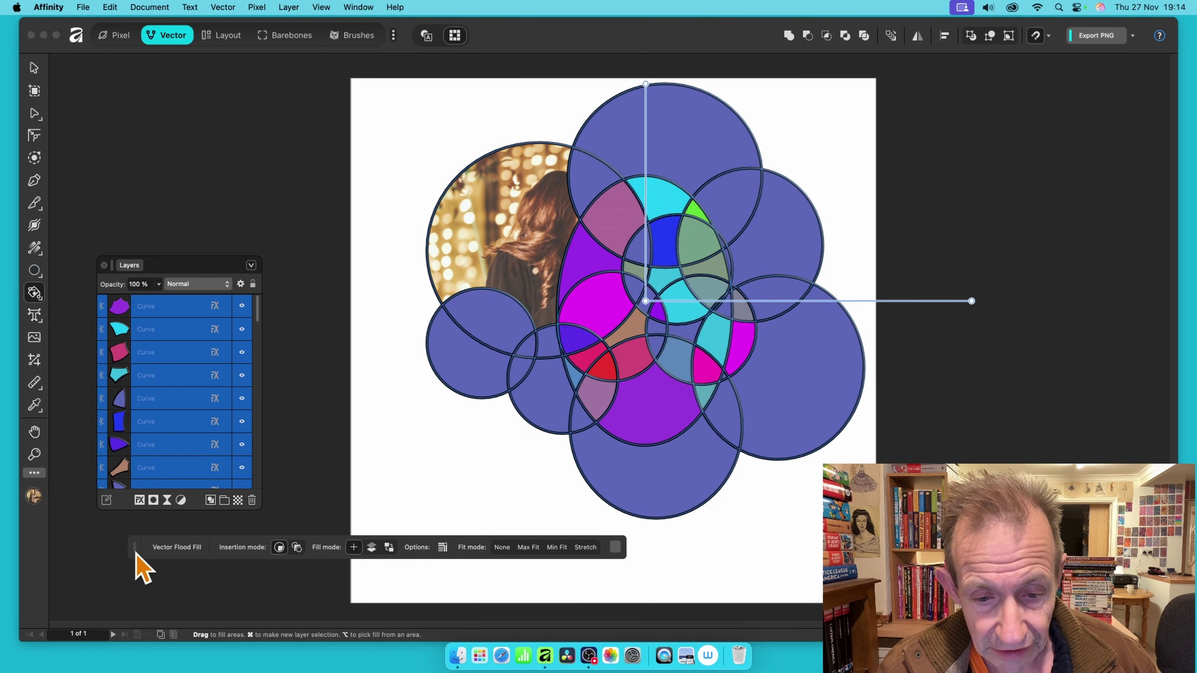
click(615, 548)
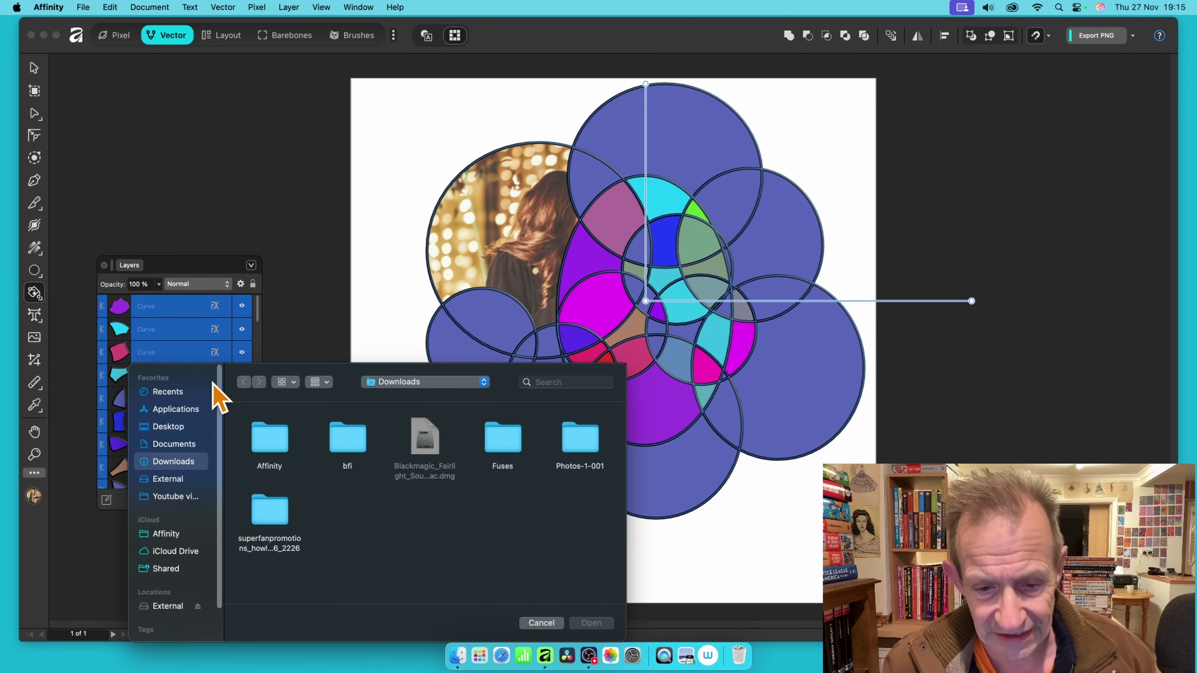
click(540, 623)
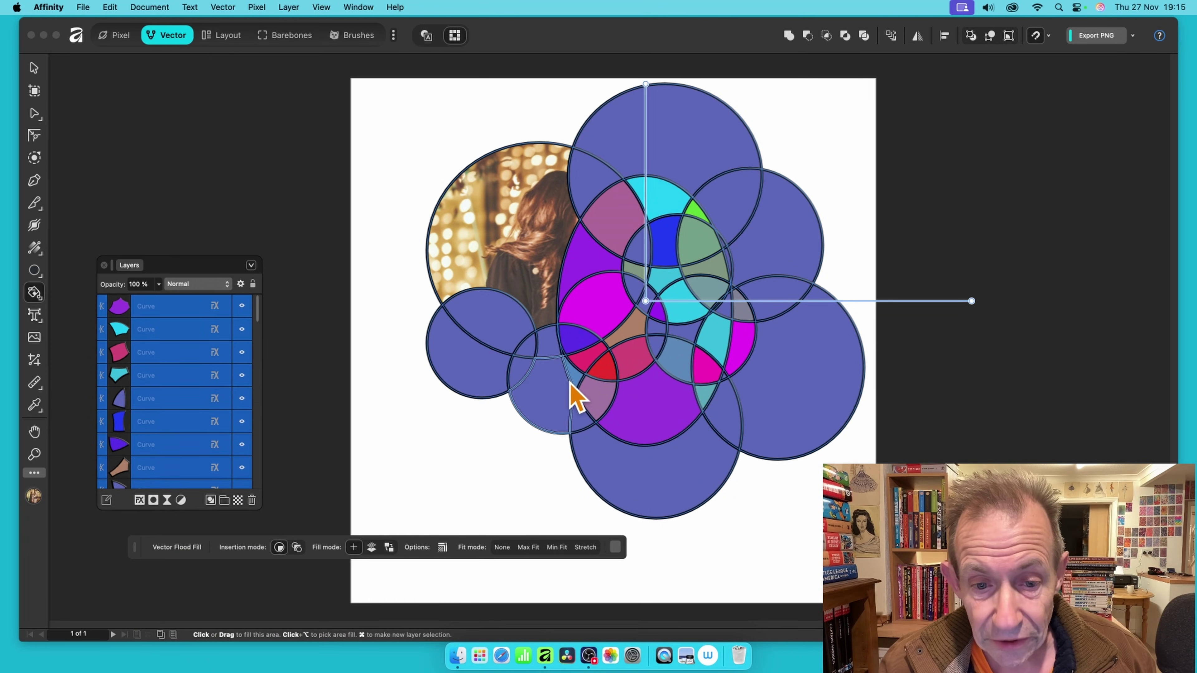
Flood-fill the outer pieces of the lower-left, bottom, right, upper-right and top circles with the same photo
click(552, 409)
click(639, 485)
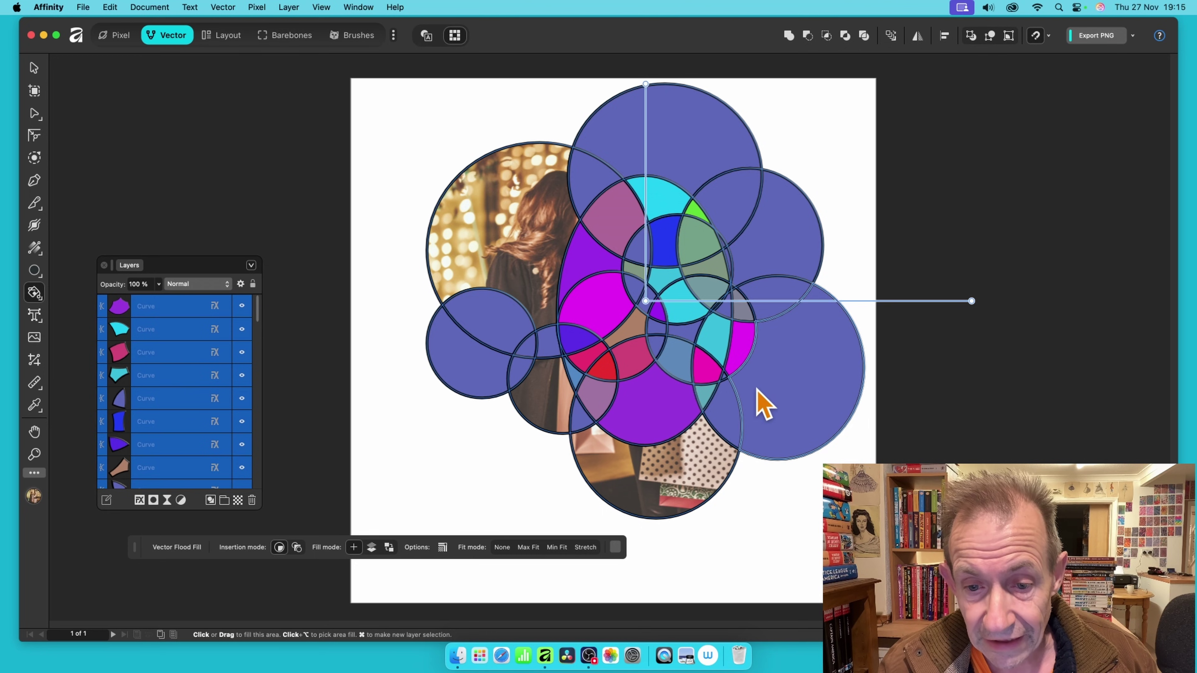
click(777, 408)
click(803, 220)
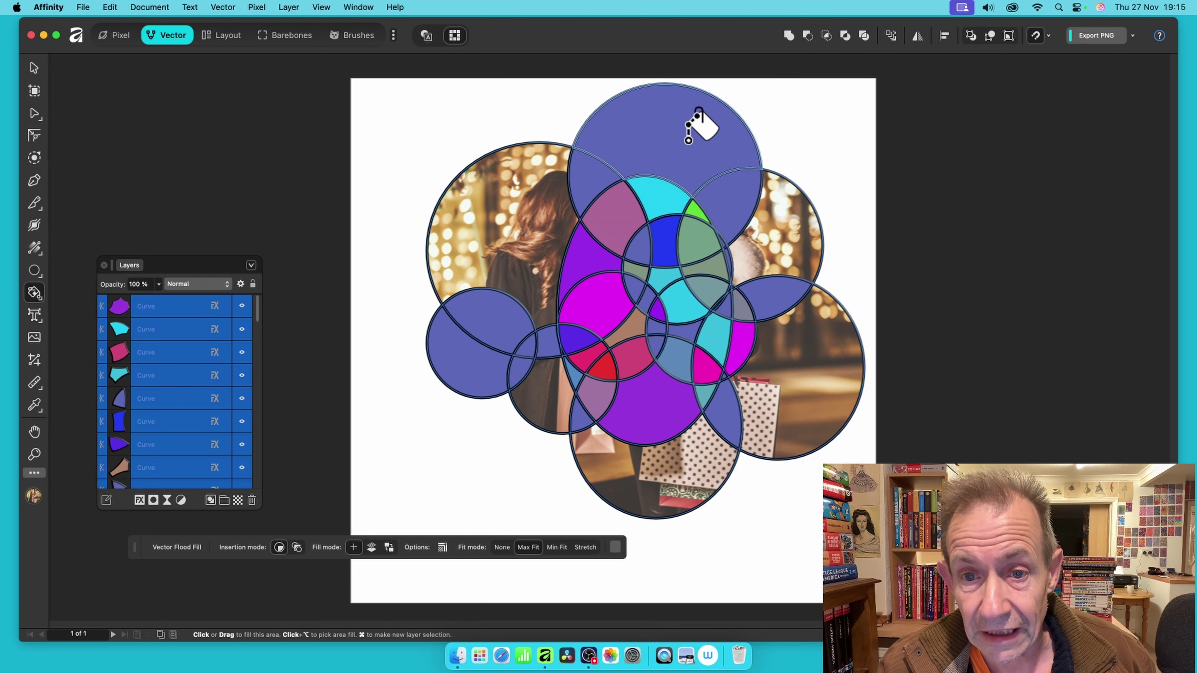
click(705, 121)
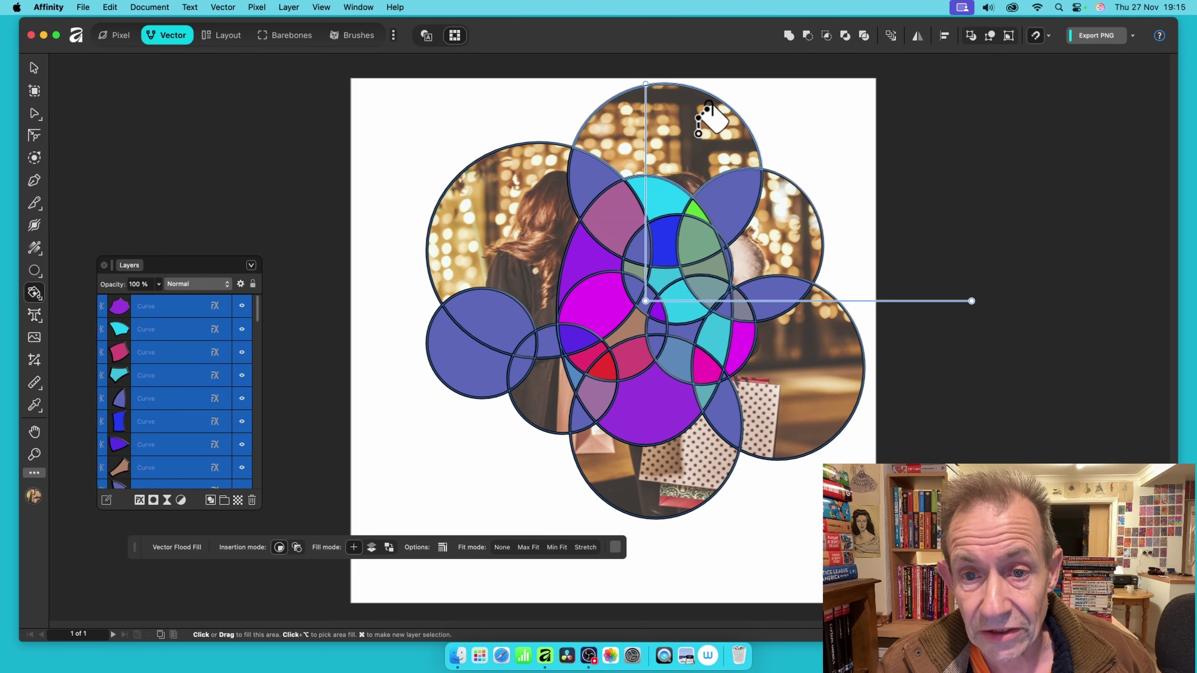
Set the fit mode to Stretch and flood-fill the central pieces around the two women's faces with the photo
click(586, 548)
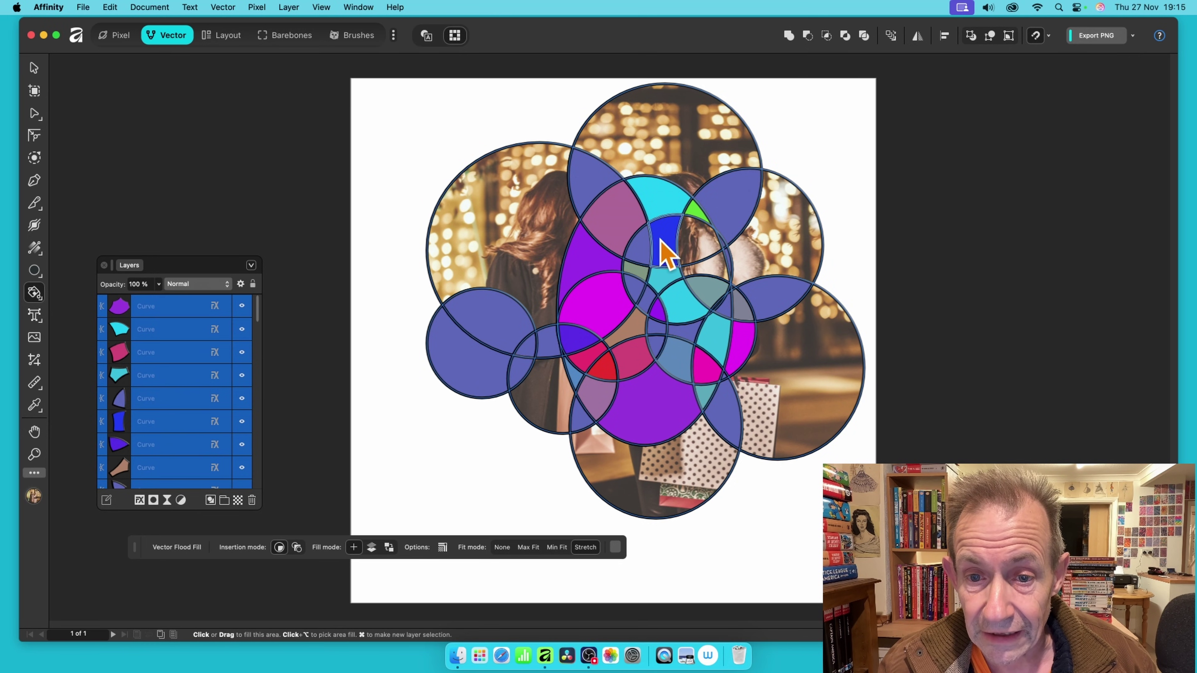
key(super+z)
key(super+z)
key(super+z)
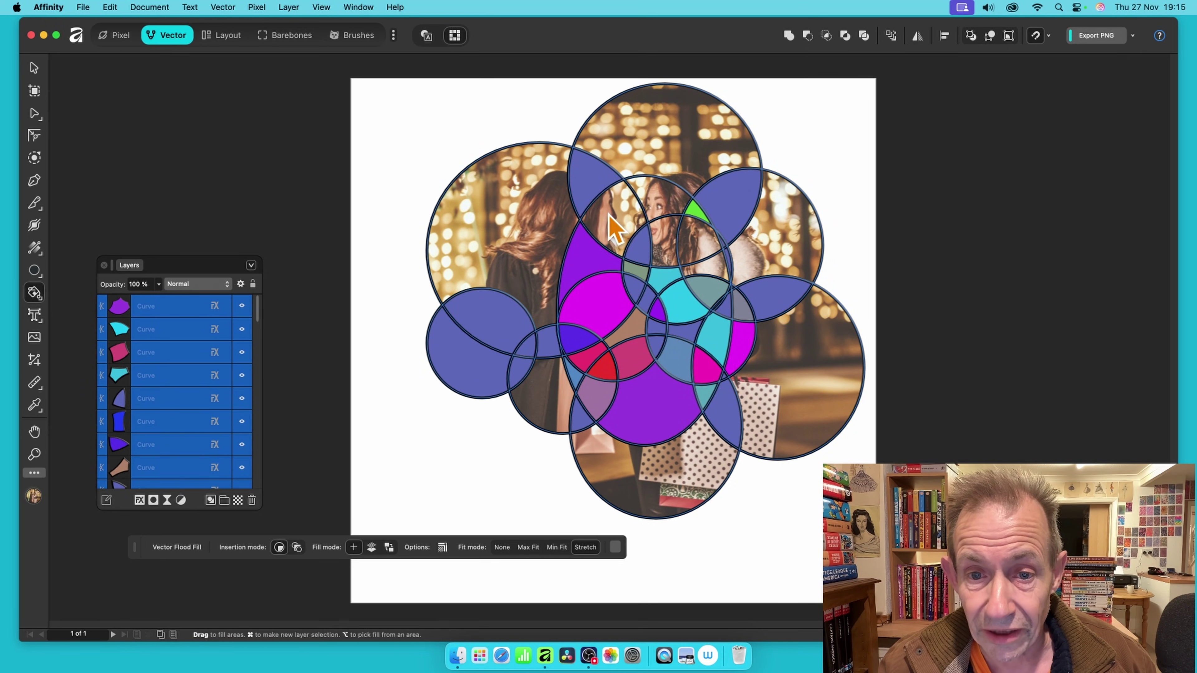
key(super+z)
key(super+z)
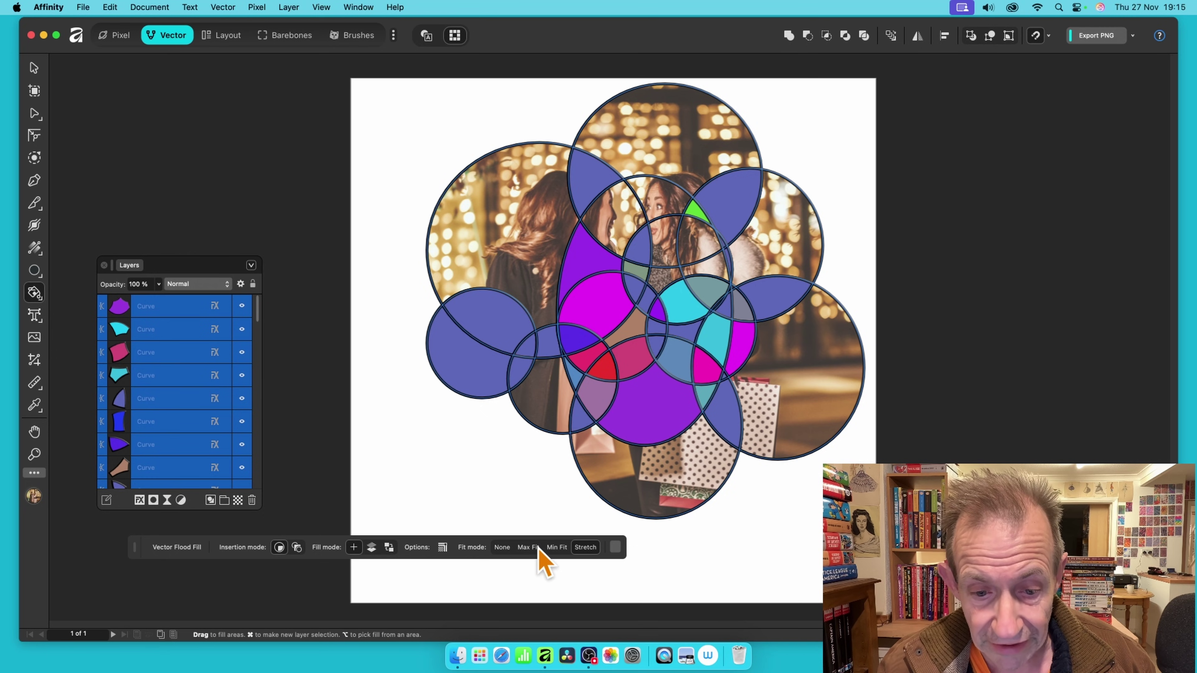
Set the fit mode to Min Fit, flood-fill more inner pieces with the photo, and open and cancel the image picker
click(556, 548)
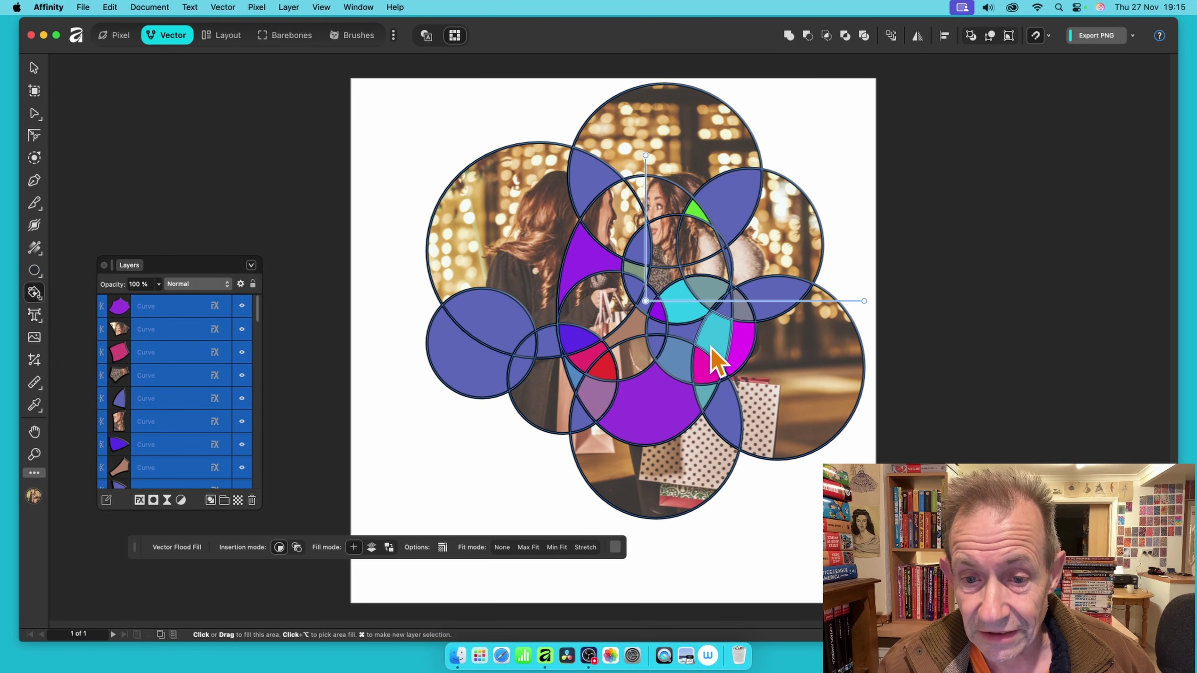
click(682, 373)
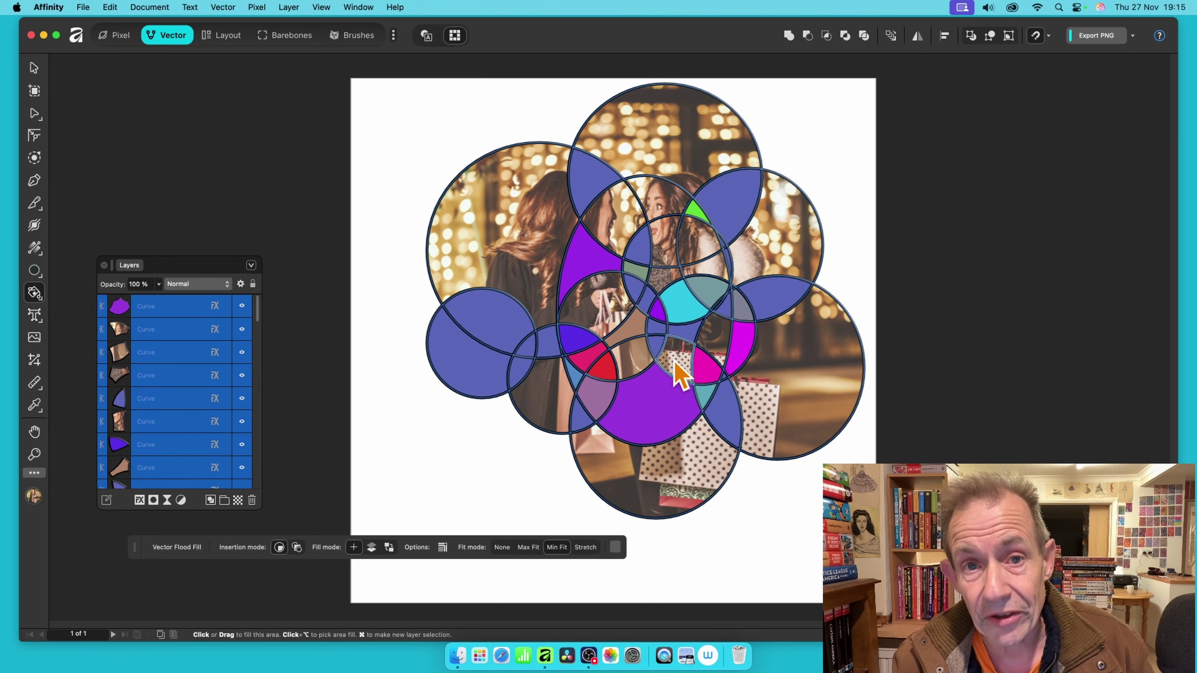
click(615, 547)
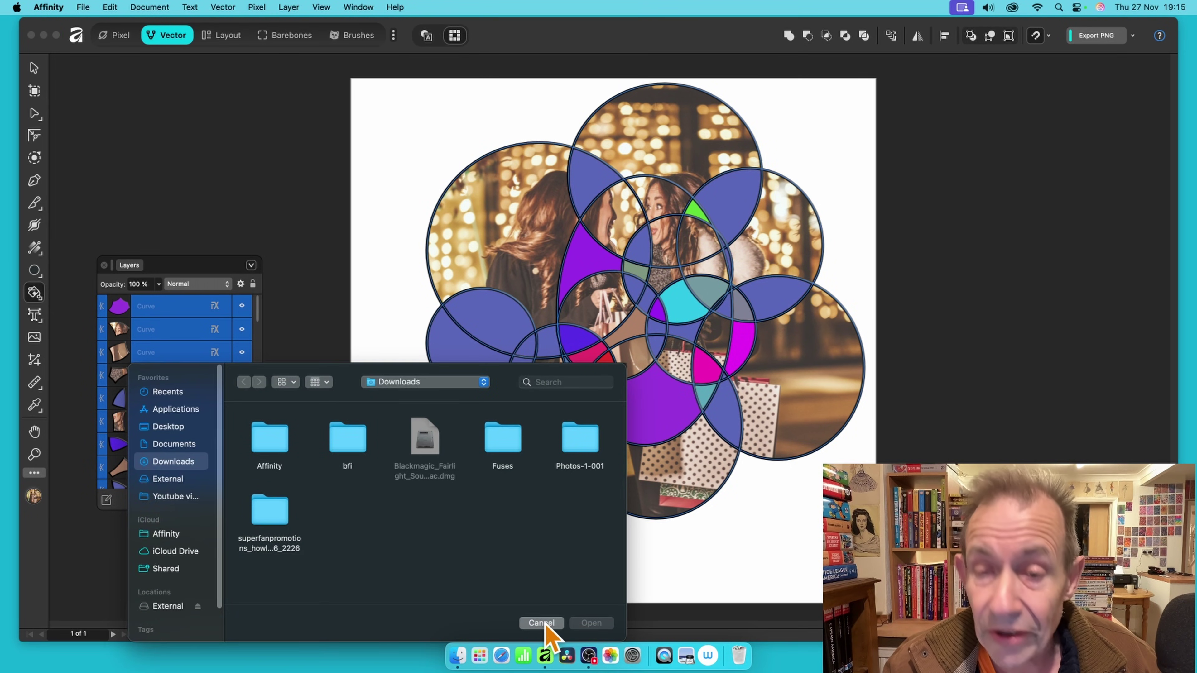
click(541, 622)
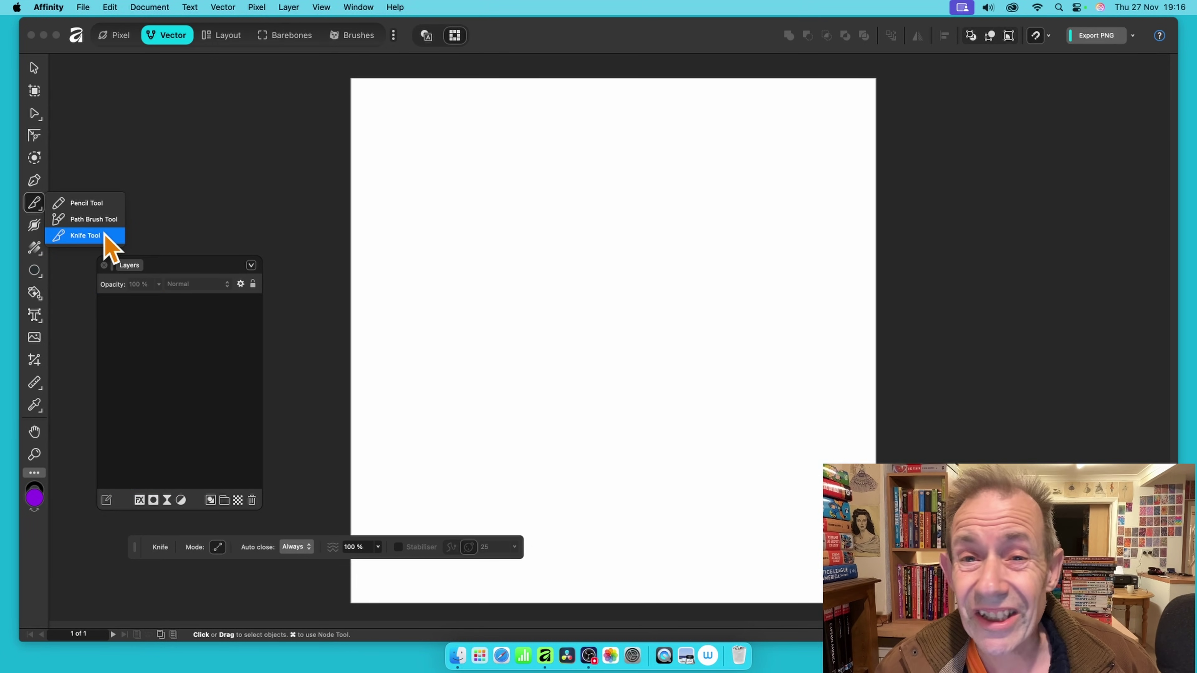
Scribble a looping freehand Pencil curve across a large purple circle, and divide the curve and circle into separate pieces
click(392, 264)
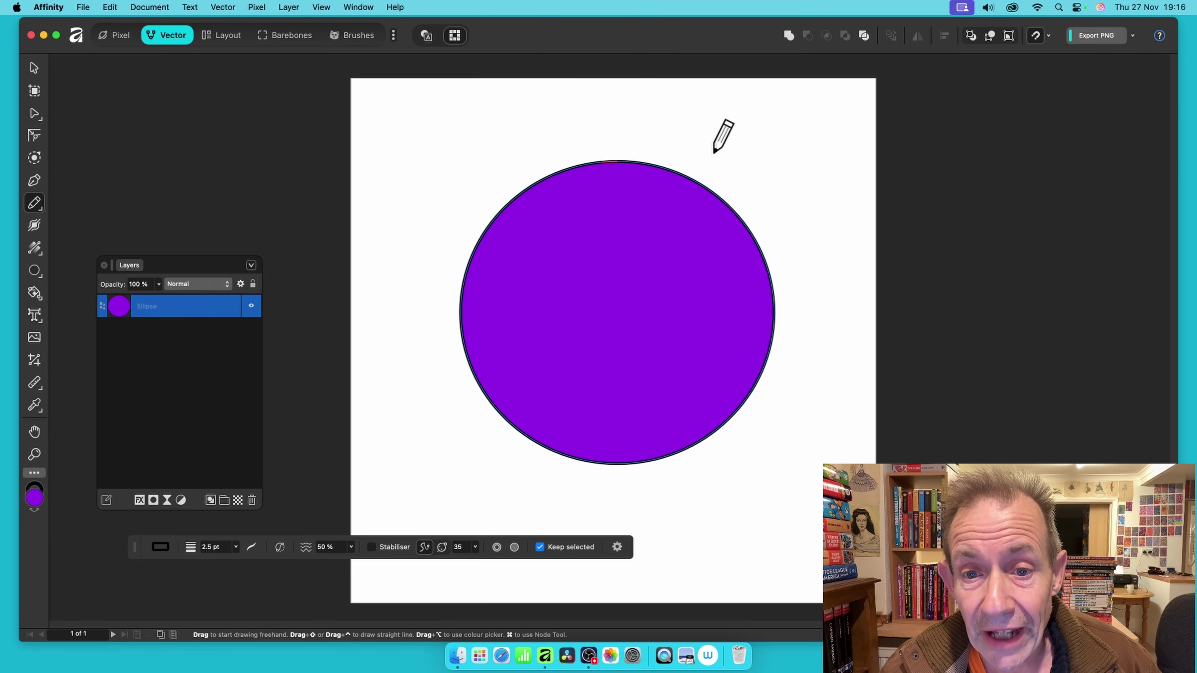
mouse_move(756, 180)
mouse_down()
mouse_move(662, 201)
mouse_move(593, 270)
mouse_move(804, 418)
mouse_move(596, 285)
mouse_move(599, 319)
mouse_move(508, 390)
mouse_move(405, 202)
mouse_move(610, 168)
mouse_move(682, 334)
mouse_move(690, 427)
mouse_move(757, 435)
mouse_move(635, 380)
mouse_move(675, 236)
mouse_move(559, 214)
mouse_move(435, 305)
mouse_move(503, 338)
mouse_move(721, 321)
mouse_move(719, 407)
mouse_move(526, 443)
mouse_move(542, 414)
mouse_move(509, 277)
mouse_move(734, 203)
mouse_move(770, 209)
mouse_move(529, 214)
mouse_move(514, 172)
mouse_move(566, 166)
mouse_move(631, 328)
mouse_move(562, 455)
mouse_move(599, 477)
mouse_move(637, 346)
mouse_move(607, 386)
mouse_up()
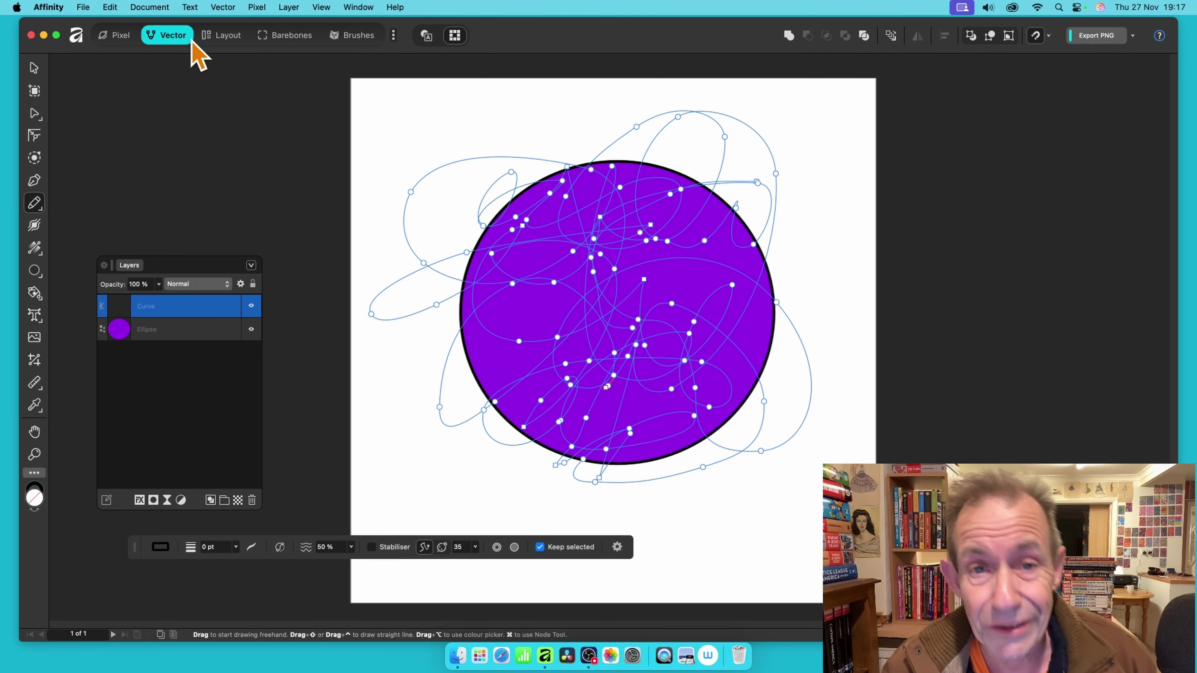
click(34, 68)
drag(332, 91, 991, 529)
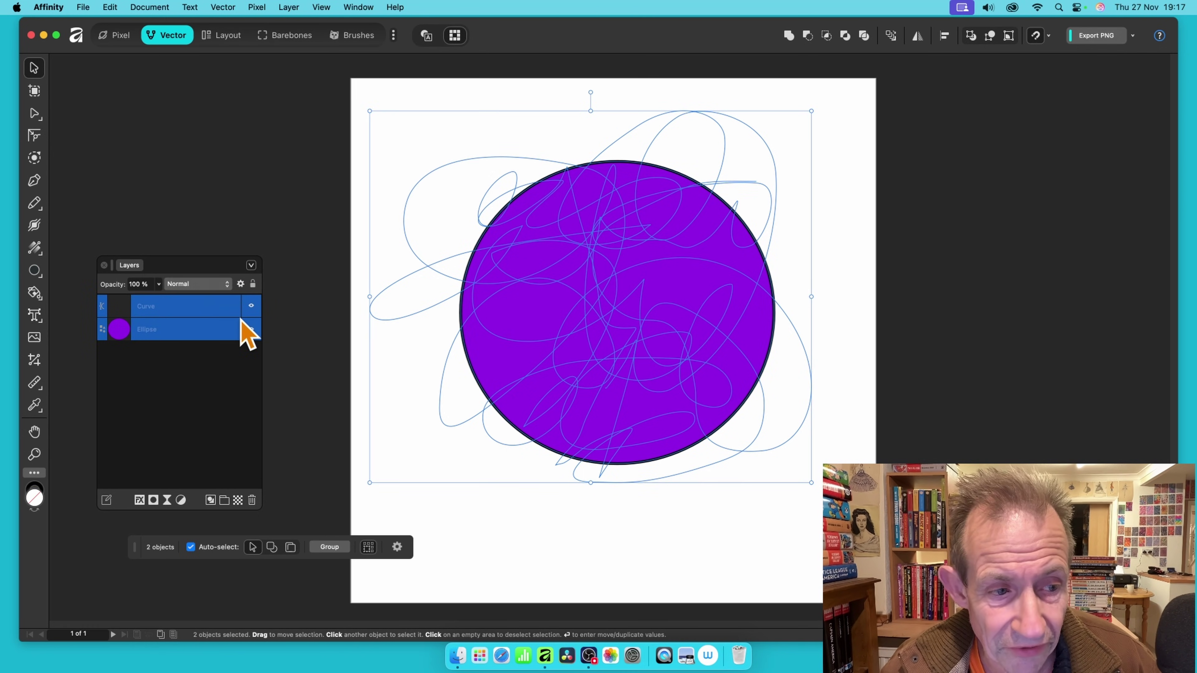
click(865, 36)
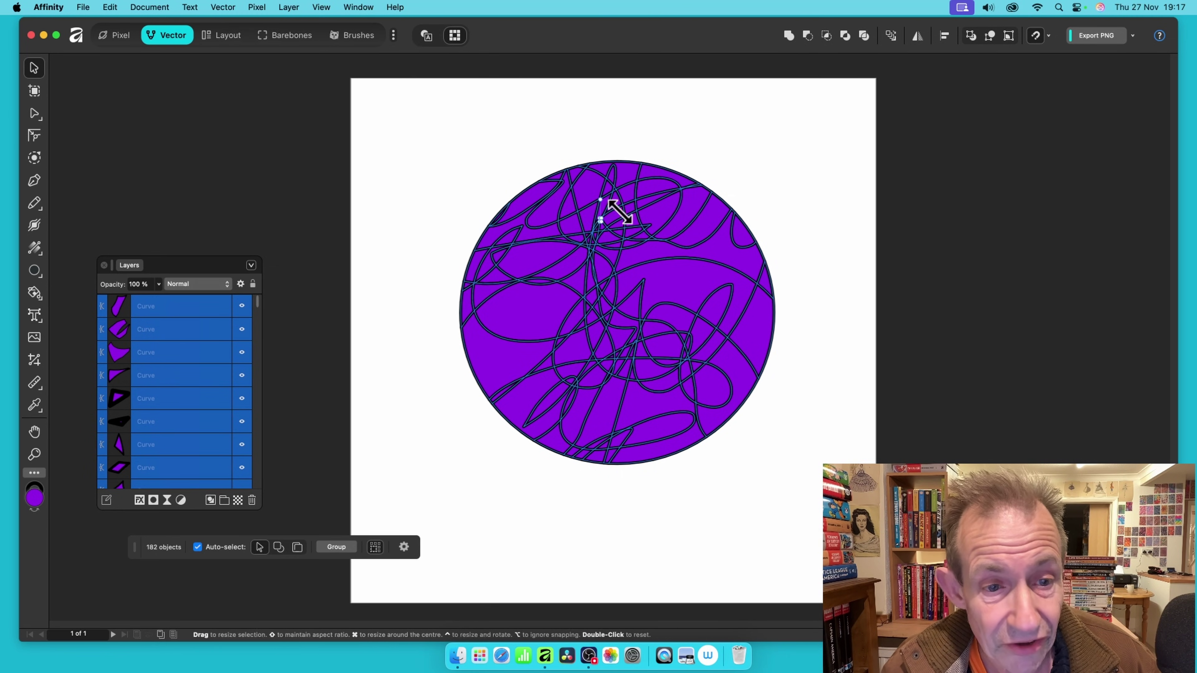
Move individual divided pieces outward from the upper-left, top, right and lower edges of the purple circle
click(490, 168)
click(529, 195)
drag(531, 197, 518, 185)
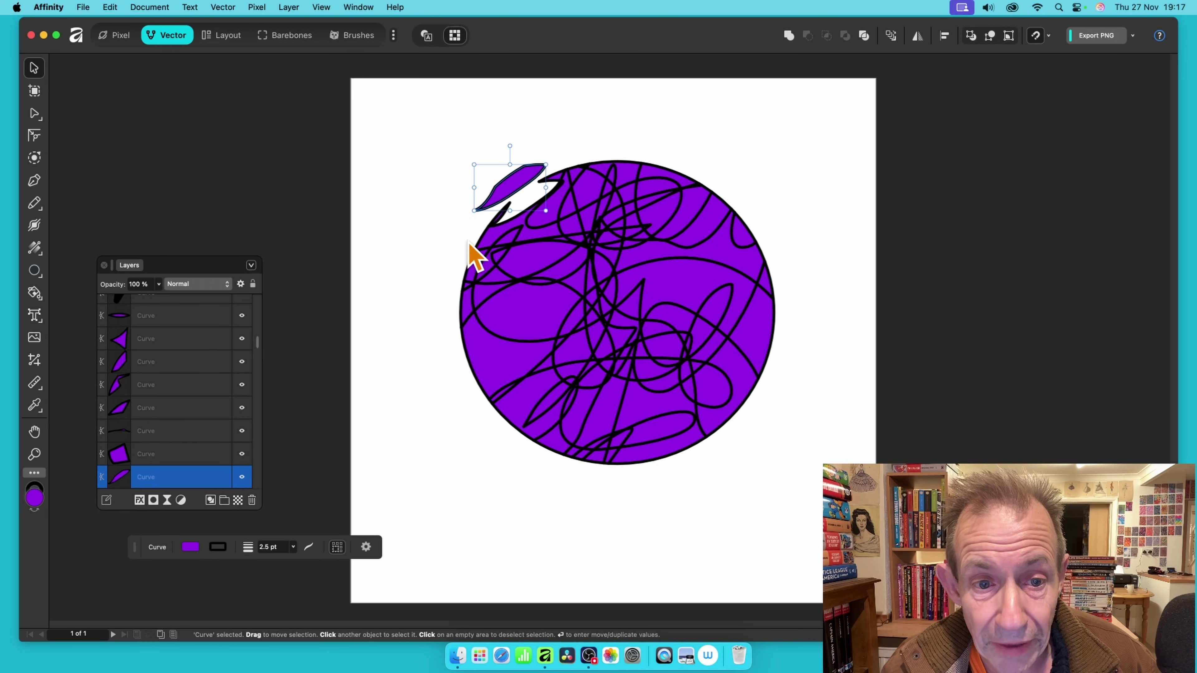
drag(499, 254, 457, 255)
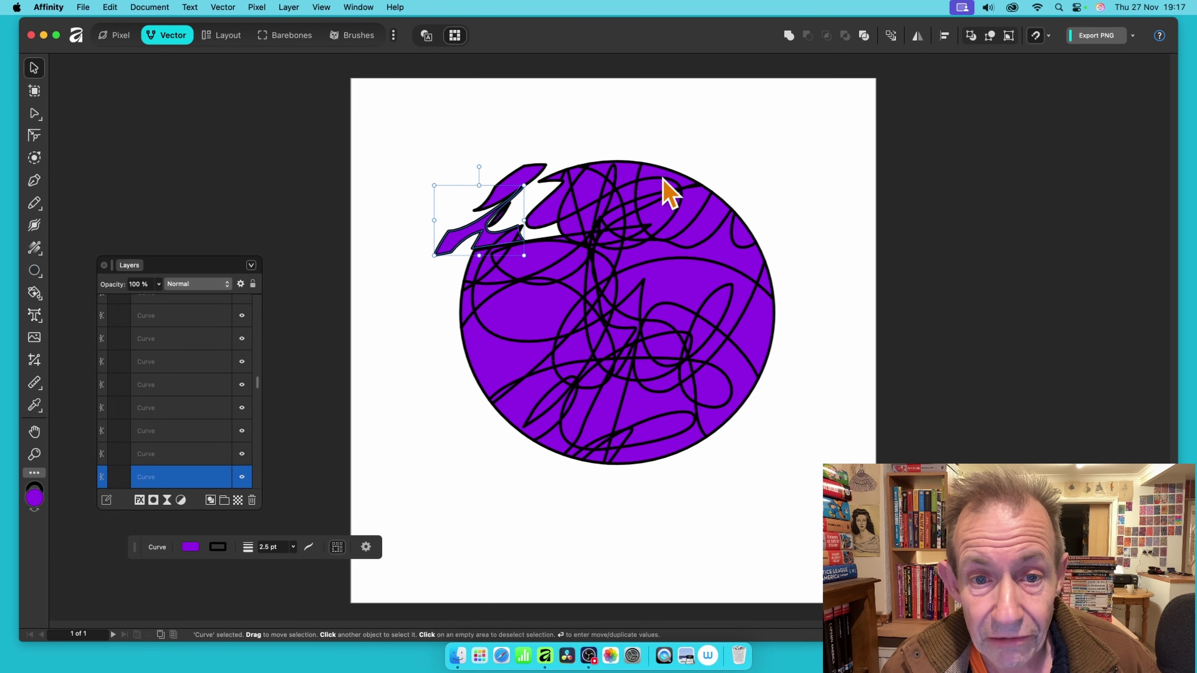
click(598, 188)
drag(597, 189, 598, 165)
drag(679, 192, 691, 159)
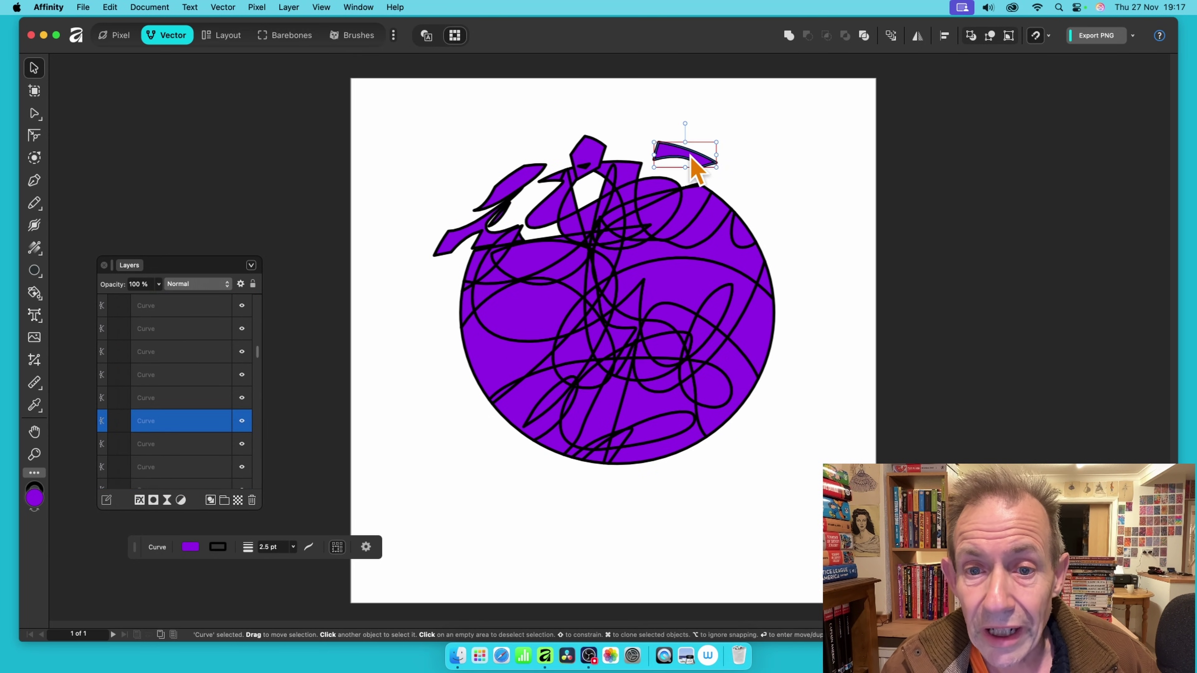
drag(743, 196, 789, 263)
drag(751, 340, 756, 423)
drag(671, 423, 657, 466)
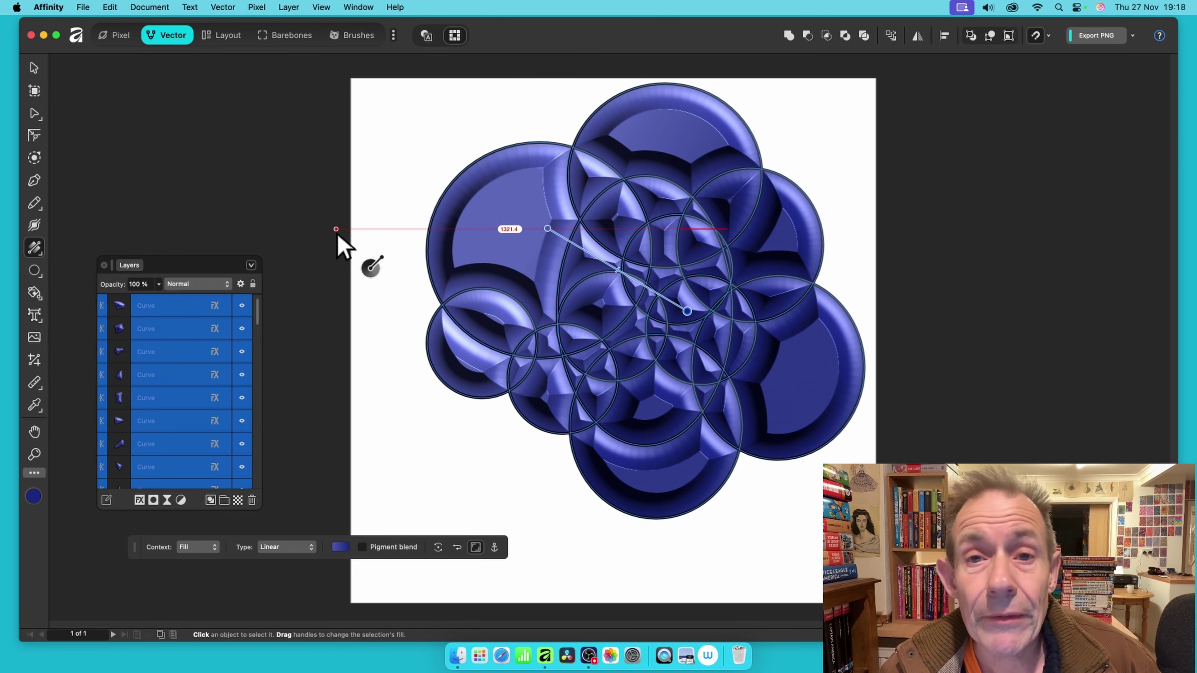